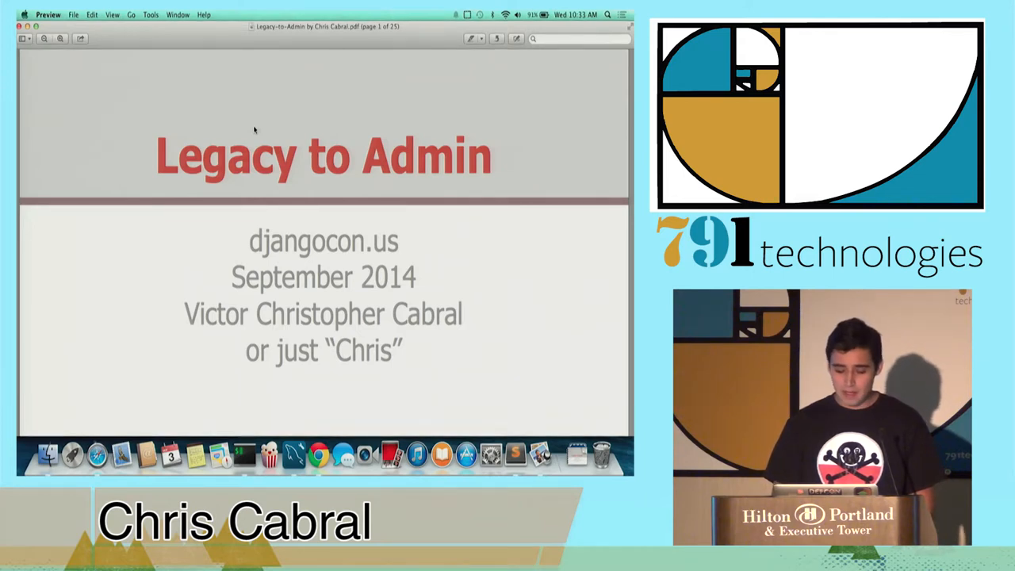
{"action": "scroll", "coordinate": [254, 130], "scroll_direction": "down", "scroll_amount": 3}
{"action": "scroll", "coordinate": [254, 129], "scroll_direction": "up", "scroll_amount": 3}
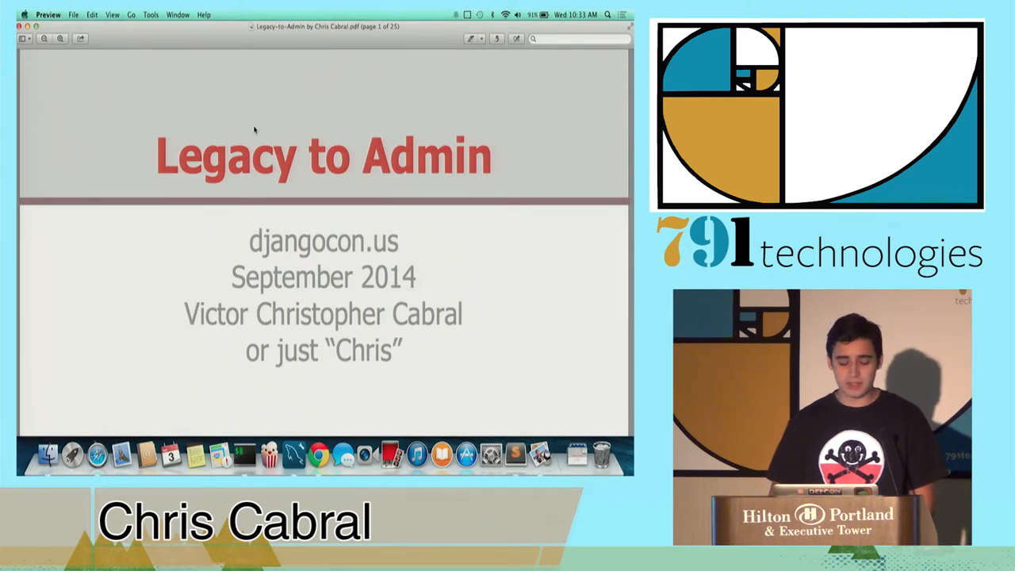
{"action": "scroll", "coordinate": [254, 129], "scroll_direction": "down", "scroll_amount": 4}
{"action": "scroll", "coordinate": [255, 129], "scroll_direction": "down", "scroll_amount": 4}
{"action": "scroll", "coordinate": [255, 129], "scroll_direction": "down", "scroll_amount": 4}
{"action": "scroll", "coordinate": [254, 129], "scroll_direction": "down", "scroll_amount": 3}
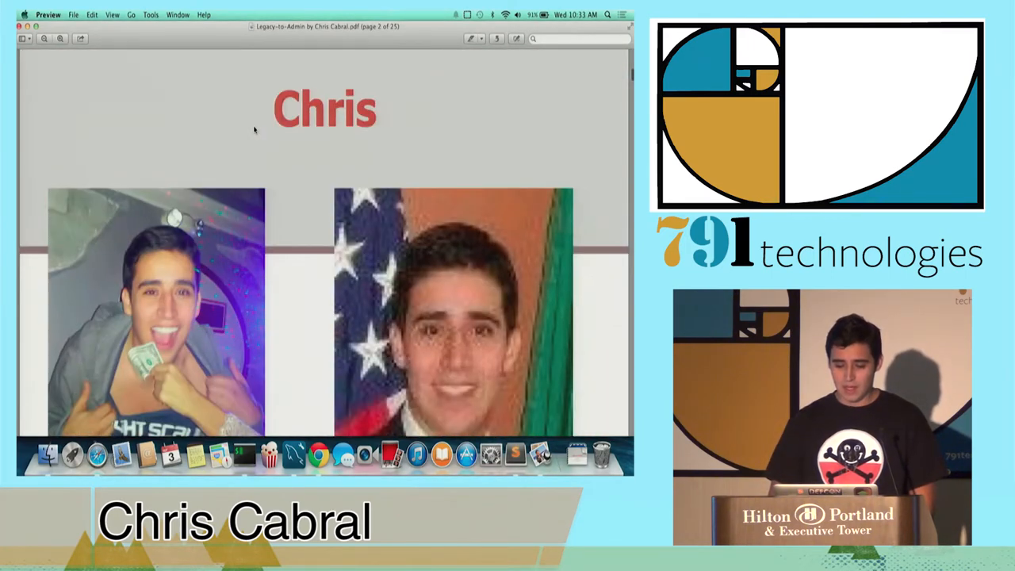
{"action": "scroll", "coordinate": [254, 129], "scroll_direction": "down", "scroll_amount": 2}
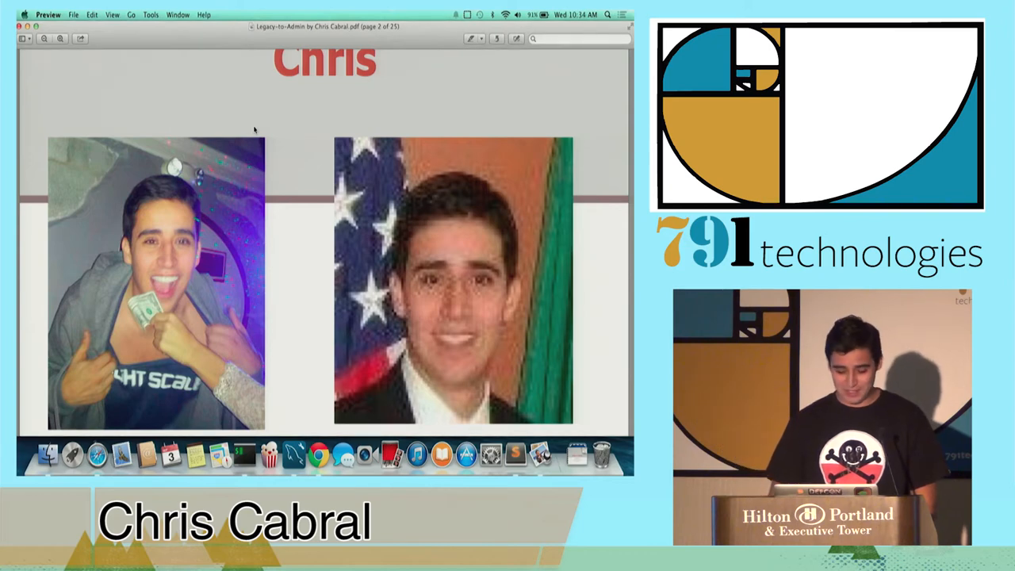
{"action": "scroll", "coordinate": [254, 129], "scroll_direction": "down", "scroll_amount": 3}
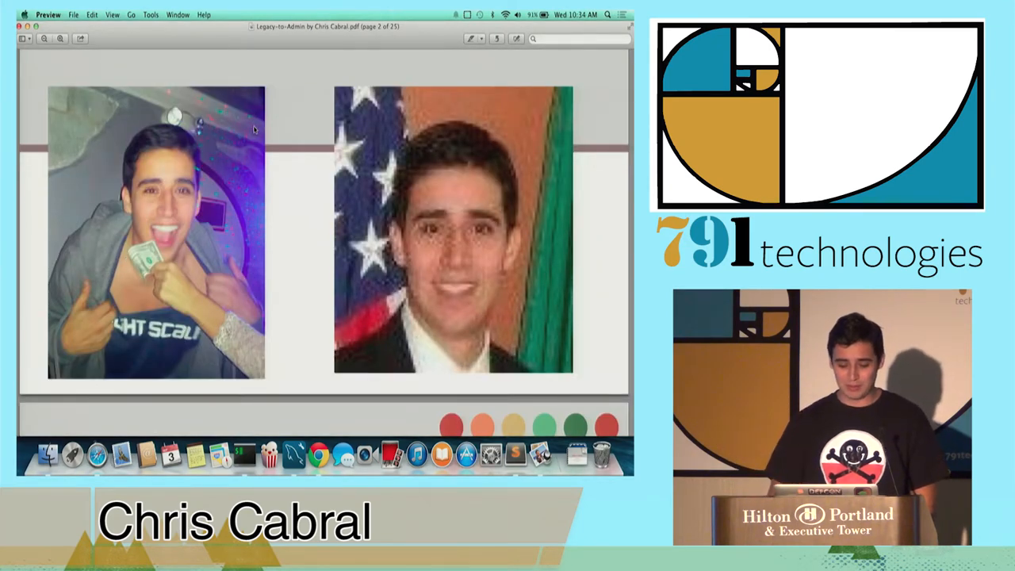
{"action": "scroll", "coordinate": [254, 129], "scroll_direction": "down", "scroll_amount": 2}
{"action": "scroll", "coordinate": [253, 129], "scroll_direction": "down", "scroll_amount": 3}
{"action": "scroll", "coordinate": [253, 129], "scroll_direction": "down", "scroll_amount": 3}
{"action": "scroll", "coordinate": [254, 129], "scroll_direction": "down", "scroll_amount": 2}
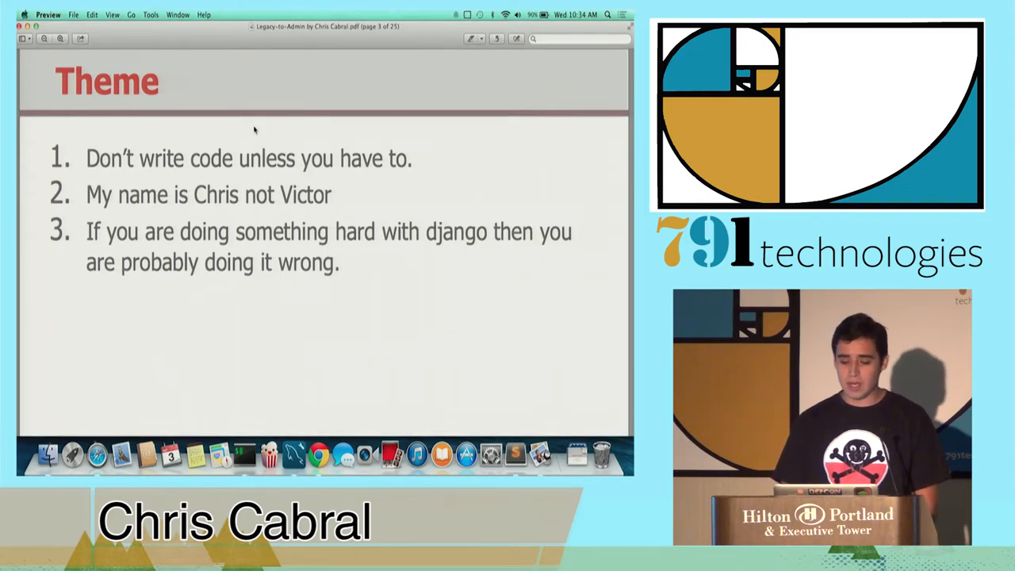
{"action": "scroll", "coordinate": [255, 129], "scroll_direction": "down", "scroll_amount": 3}
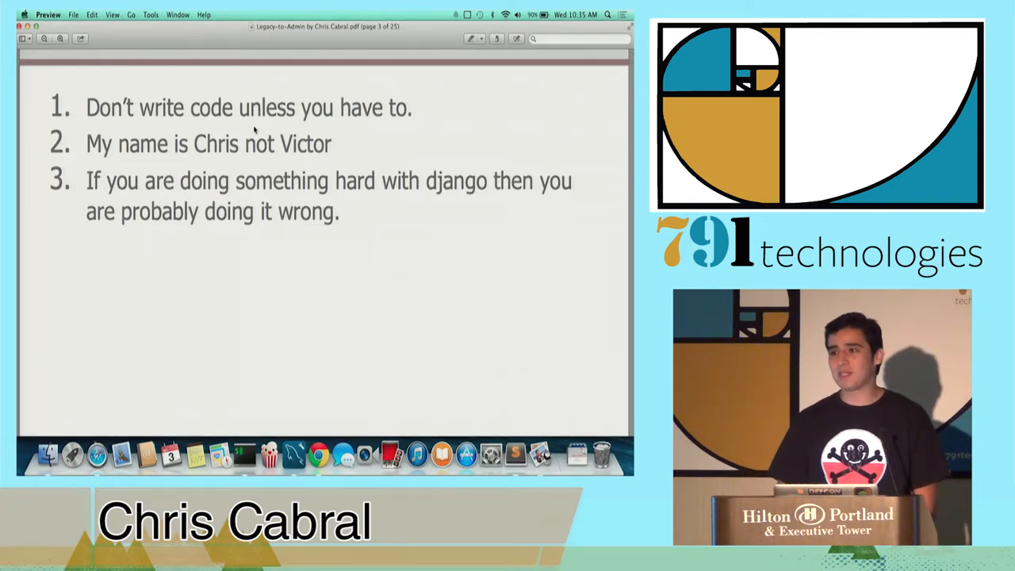
{"action": "scroll", "coordinate": [254, 129], "scroll_direction": "down", "scroll_amount": 10}
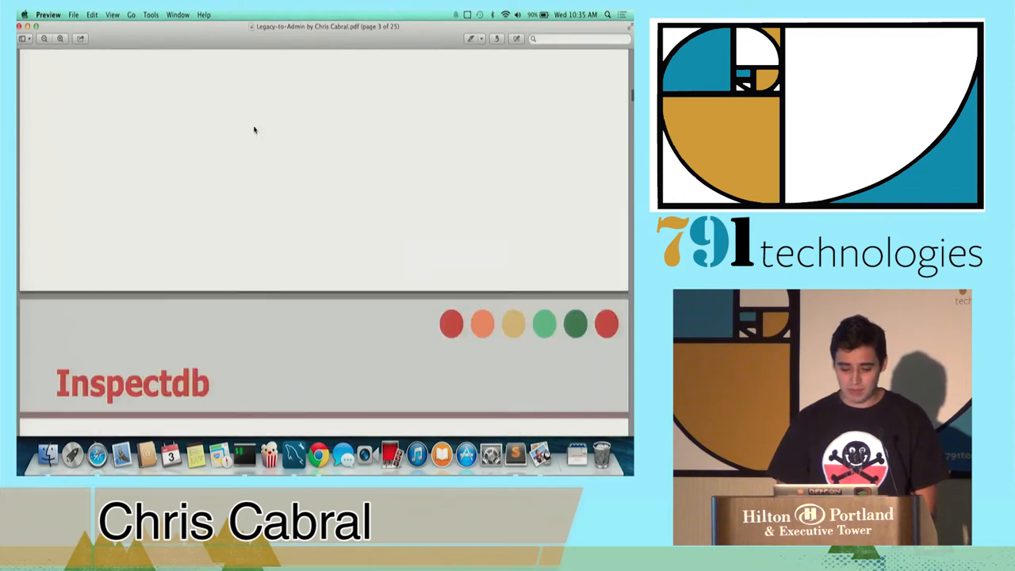
{"action": "scroll", "coordinate": [254, 129], "scroll_direction": "down", "scroll_amount": 3}
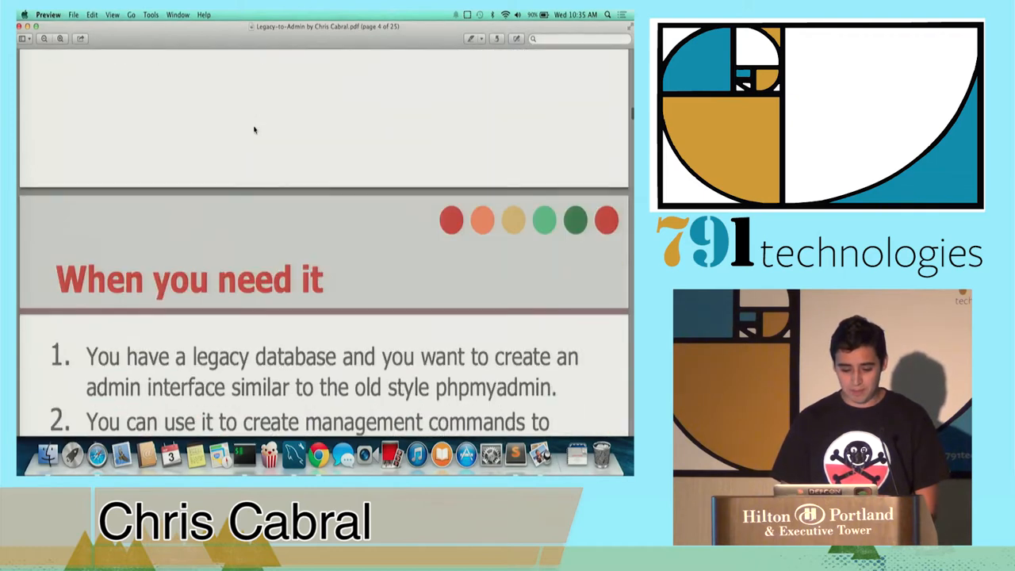
{"action": "scroll", "coordinate": [254, 130], "scroll_direction": "down", "scroll_amount": 3}
{"action": "scroll", "coordinate": [254, 130], "scroll_direction": "down", "scroll_amount": 2}
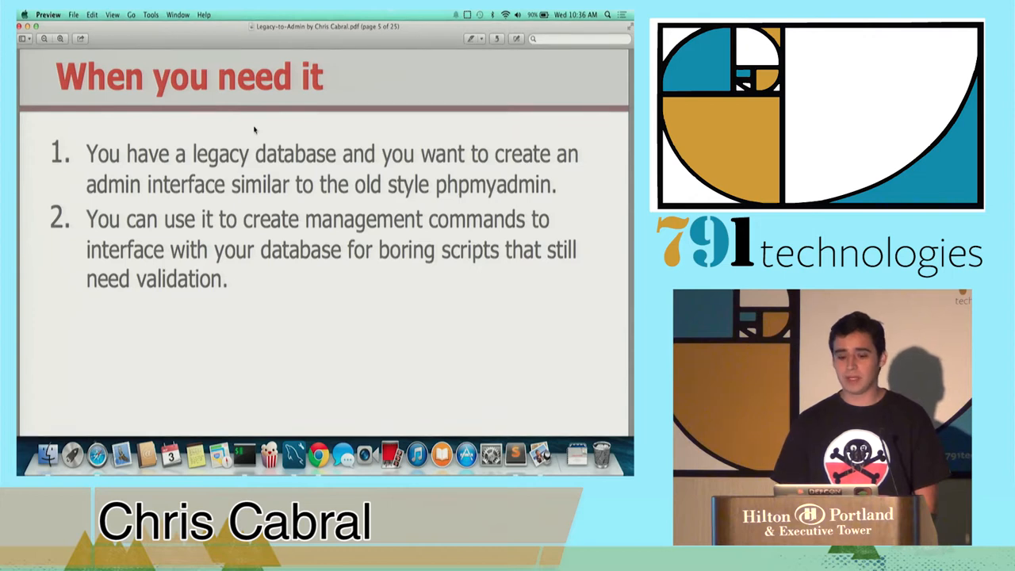
{"action": "scroll", "coordinate": [254, 129], "scroll_direction": "down", "scroll_amount": 3}
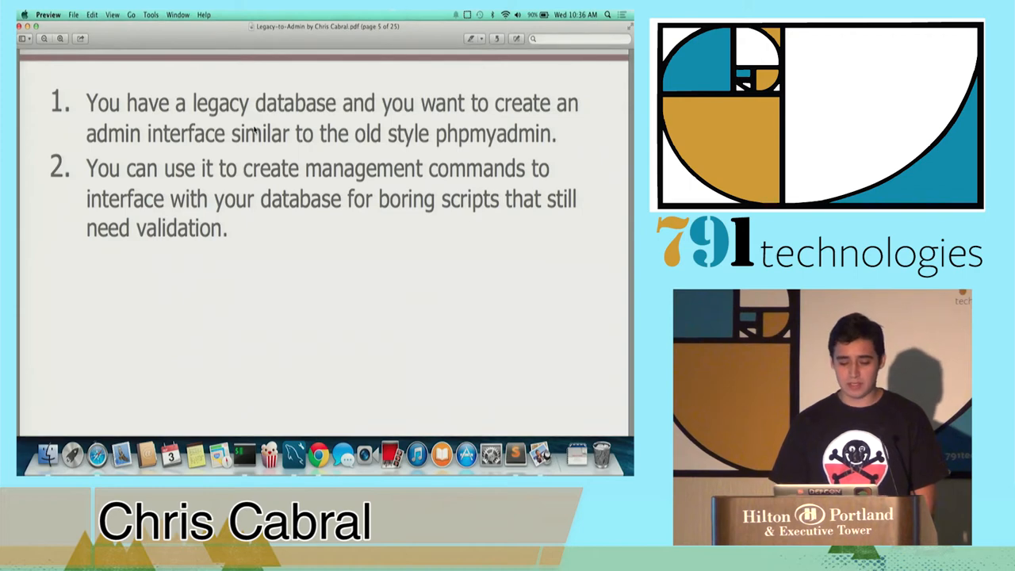
{"action": "scroll", "coordinate": [254, 129], "scroll_direction": "down", "scroll_amount": 4}
{"action": "scroll", "coordinate": [253, 129], "scroll_direction": "down", "scroll_amount": 4}
{"action": "scroll", "coordinate": [253, 130], "scroll_direction": "down", "scroll_amount": 4}
{"action": "scroll", "coordinate": [253, 129], "scroll_direction": "down", "scroll_amount": 4}
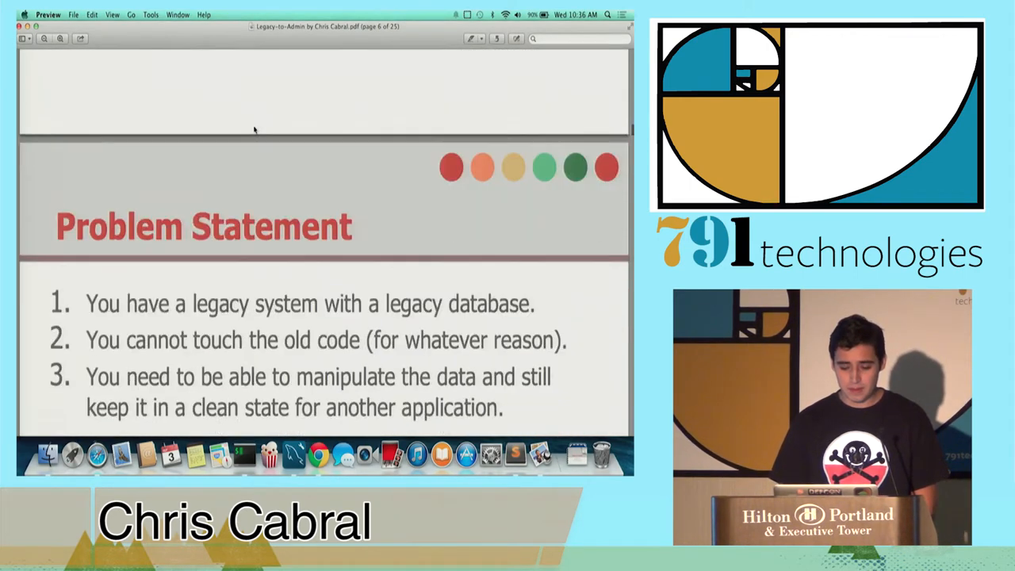
{"action": "scroll", "coordinate": [254, 129], "scroll_direction": "down", "scroll_amount": 4}
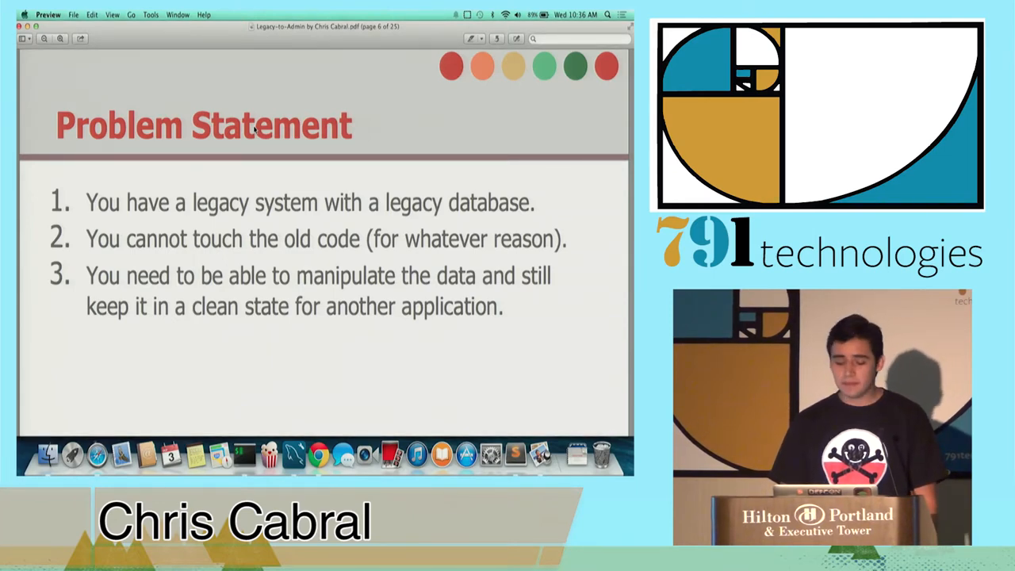
{"action": "scroll", "coordinate": [255, 129], "scroll_direction": "down", "scroll_amount": 2}
{"action": "scroll", "coordinate": [256, 130], "scroll_direction": "down", "scroll_amount": 2}
{"action": "scroll", "coordinate": [256, 129], "scroll_direction": "down", "scroll_amount": 3}
{"action": "scroll", "coordinate": [255, 129], "scroll_direction": "down", "scroll_amount": 5}
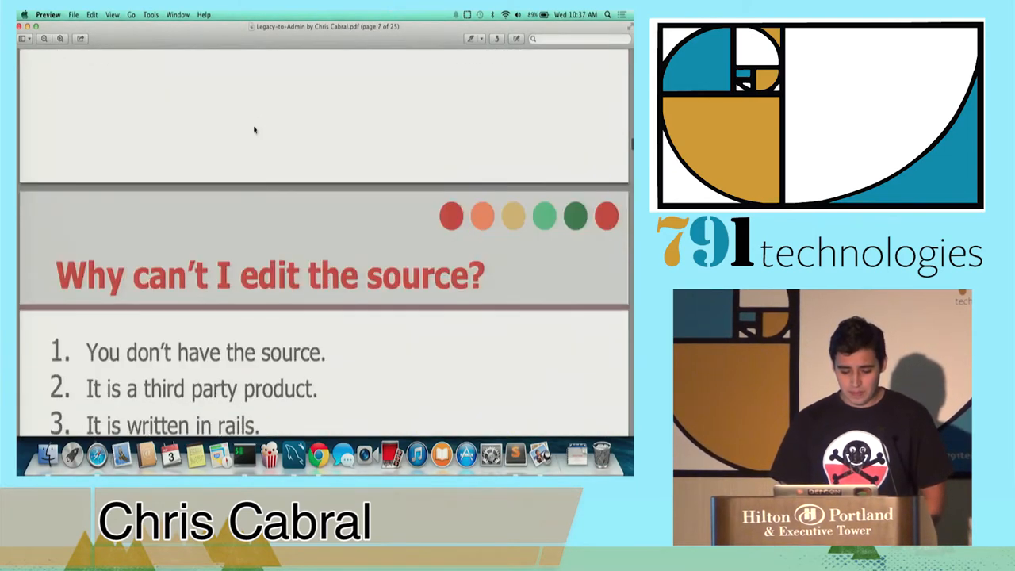
{"action": "scroll", "coordinate": [255, 129], "scroll_direction": "down", "scroll_amount": 5}
{"action": "scroll", "coordinate": [255, 129], "scroll_direction": "down", "scroll_amount": 2}
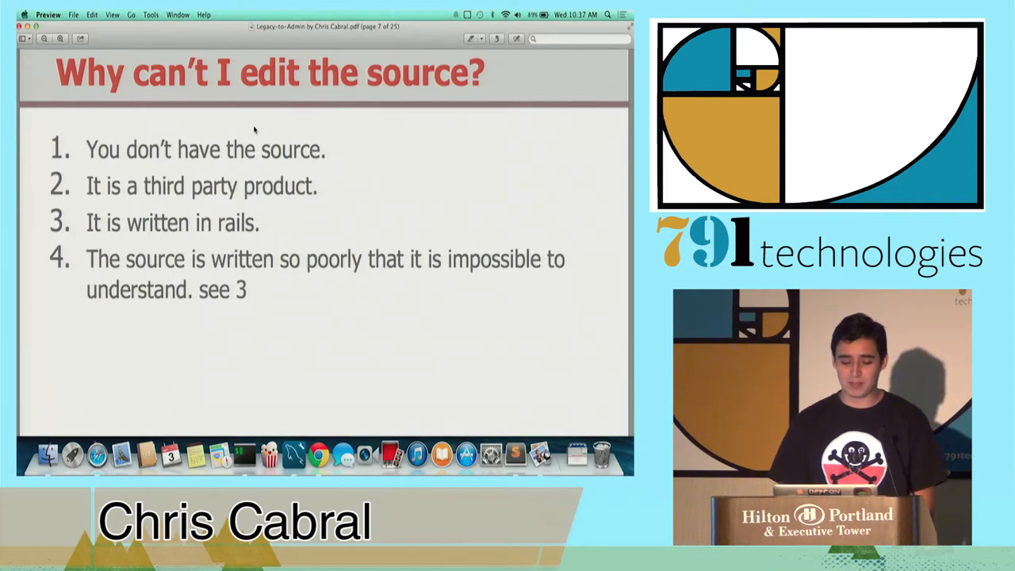
{"action": "scroll", "coordinate": [255, 130], "scroll_direction": "down", "scroll_amount": 3}
{"action": "scroll", "coordinate": [254, 130], "scroll_direction": "down", "scroll_amount": 3}
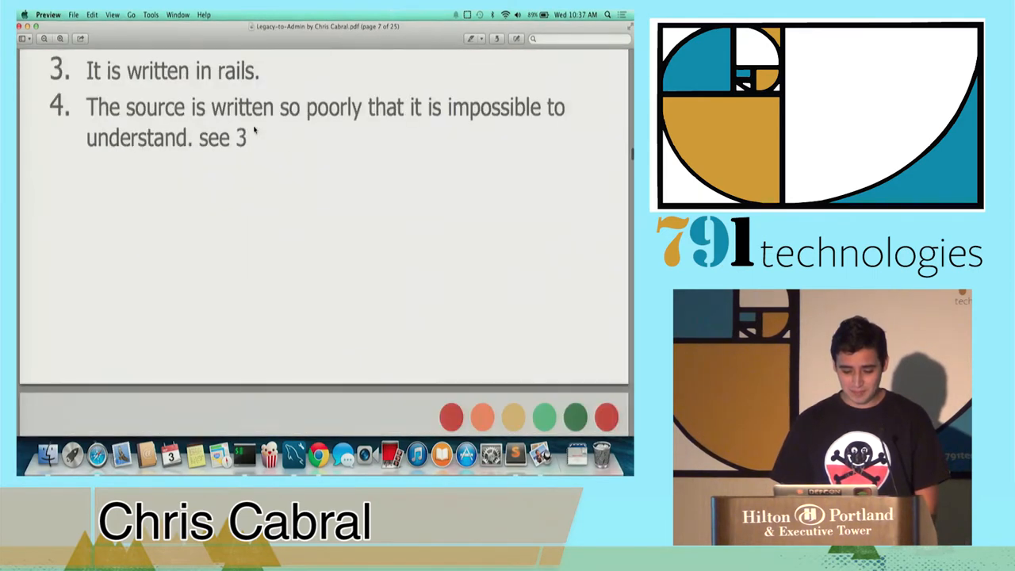
{"action": "scroll", "coordinate": [254, 130], "scroll_direction": "down", "scroll_amount": 3}
{"action": "scroll", "coordinate": [255, 130], "scroll_direction": "down", "scroll_amount": 3}
{"action": "scroll", "coordinate": [254, 130], "scroll_direction": "down", "scroll_amount": 2}
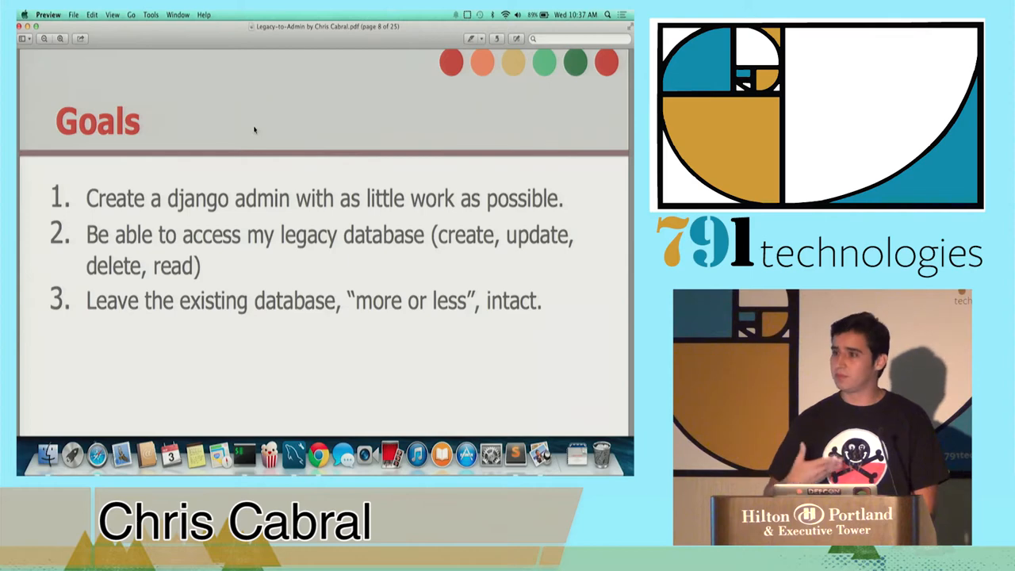
{"action": "scroll", "coordinate": [253, 129], "scroll_direction": "down", "scroll_amount": 10}
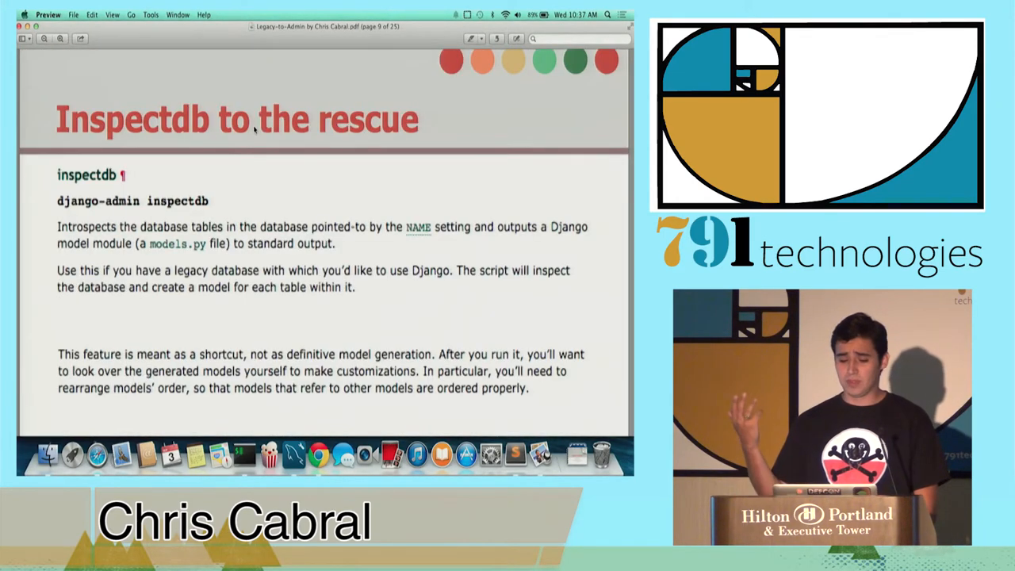
{"action": "scroll", "coordinate": [254, 129], "scroll_direction": "down", "scroll_amount": 2}
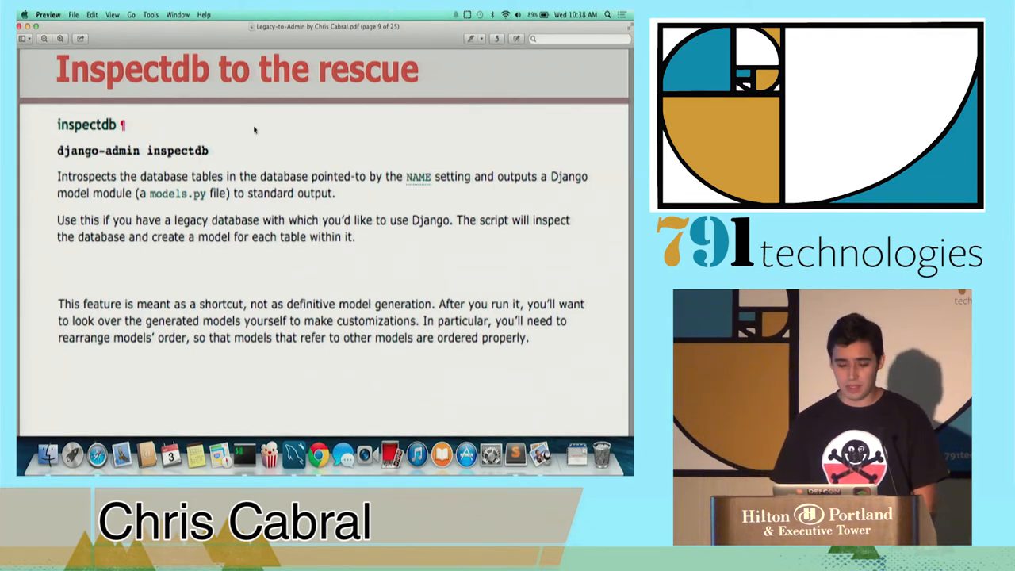
{"action": "scroll", "coordinate": [254, 129], "scroll_direction": "down", "scroll_amount": 3}
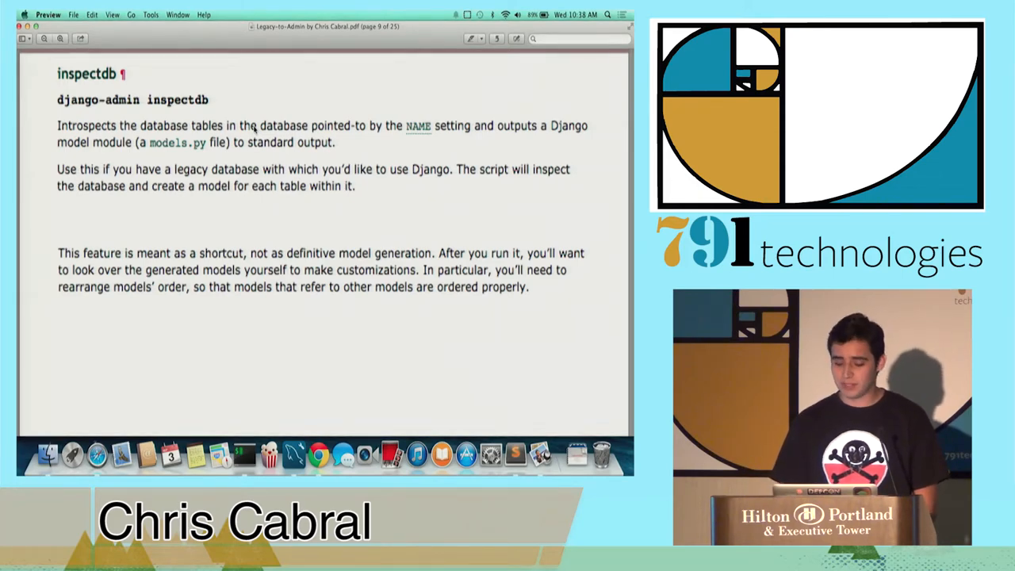
{"action": "scroll", "coordinate": [253, 129], "scroll_direction": "down", "scroll_amount": 3}
{"action": "scroll", "coordinate": [254, 129], "scroll_direction": "down", "scroll_amount": 3}
{"action": "scroll", "coordinate": [254, 129], "scroll_direction": "down", "scroll_amount": 4}
{"action": "scroll", "coordinate": [254, 129], "scroll_direction": "down", "scroll_amount": 4}
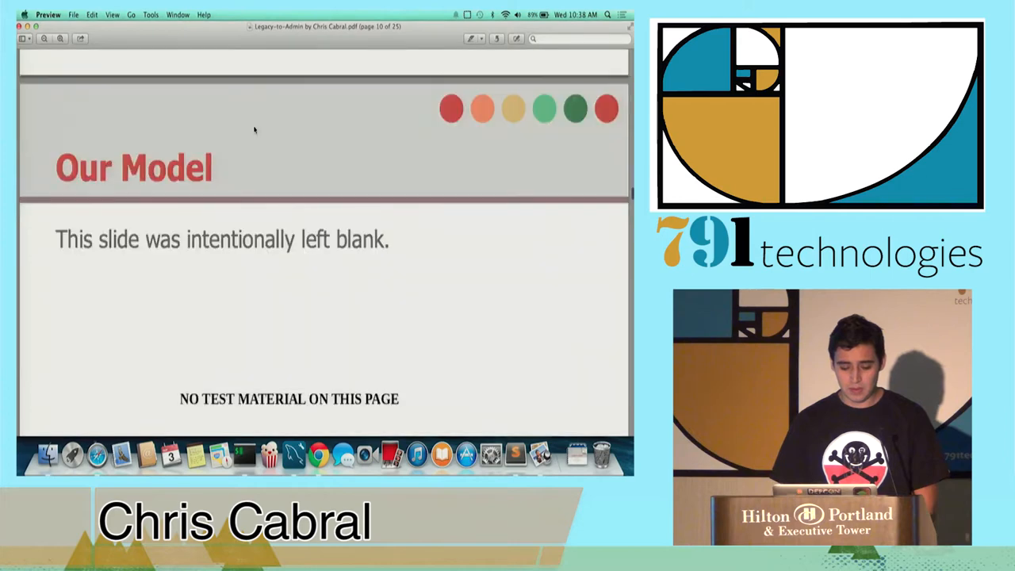
{"action": "scroll", "coordinate": [254, 129], "scroll_direction": "down", "scroll_amount": 3}
{"action": "scroll", "coordinate": [254, 130], "scroll_direction": "down", "scroll_amount": 2}
- Maximize the MySQL Workbench diagram, inspect the User table's columns, then select the Company table
{"action": "key", "text": "super+Tab"}
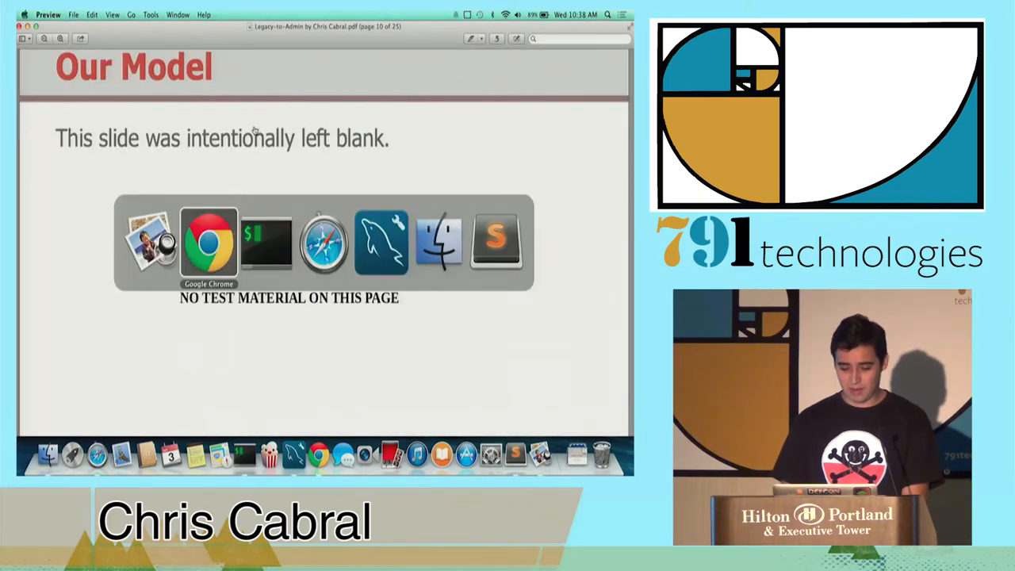
{"action": "key", "text": "Tab"}
{"action": "key", "text": "Tab"}
{"action": "key", "text": "Tab"}
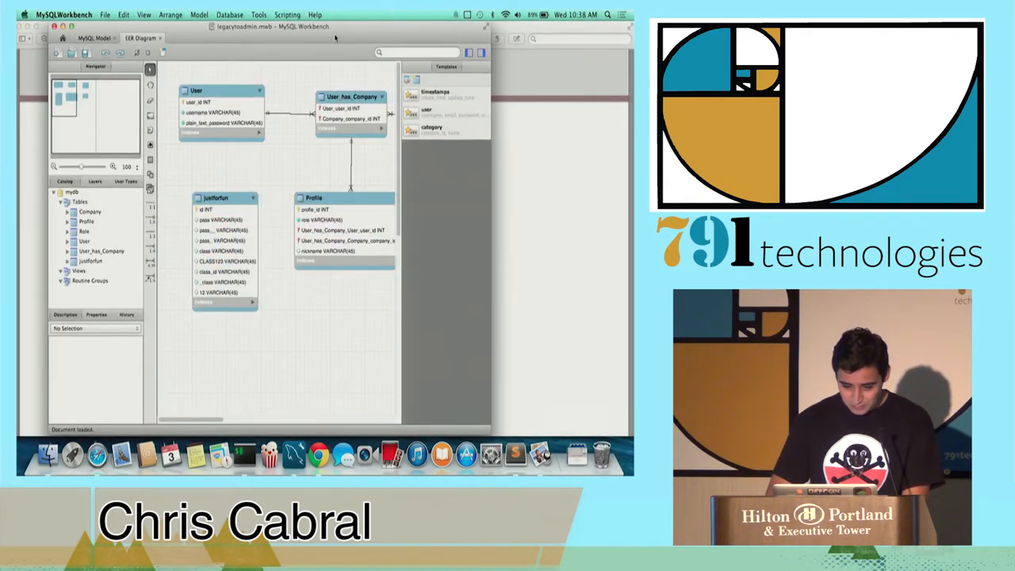
{"action": "double_click", "coordinate": [334, 31]}
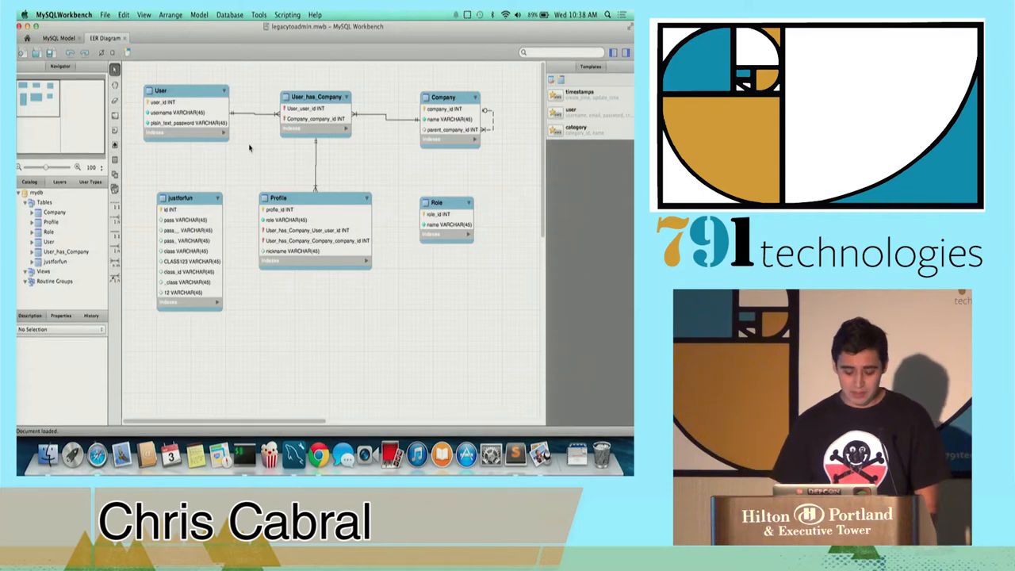
{"action": "left_click", "coordinate": [182, 99]}
{"action": "double_click", "coordinate": [182, 99]}
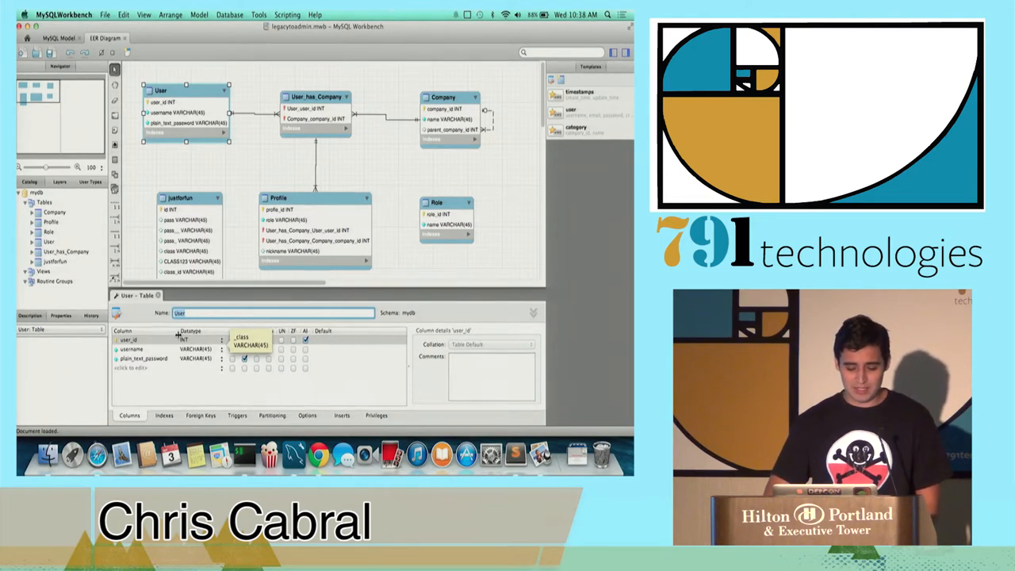
{"action": "left_click", "coordinate": [457, 103]}
- Inspect the column details of the Company, User_has_Company and Profile tables
{"action": "double_click", "coordinate": [457, 103]}
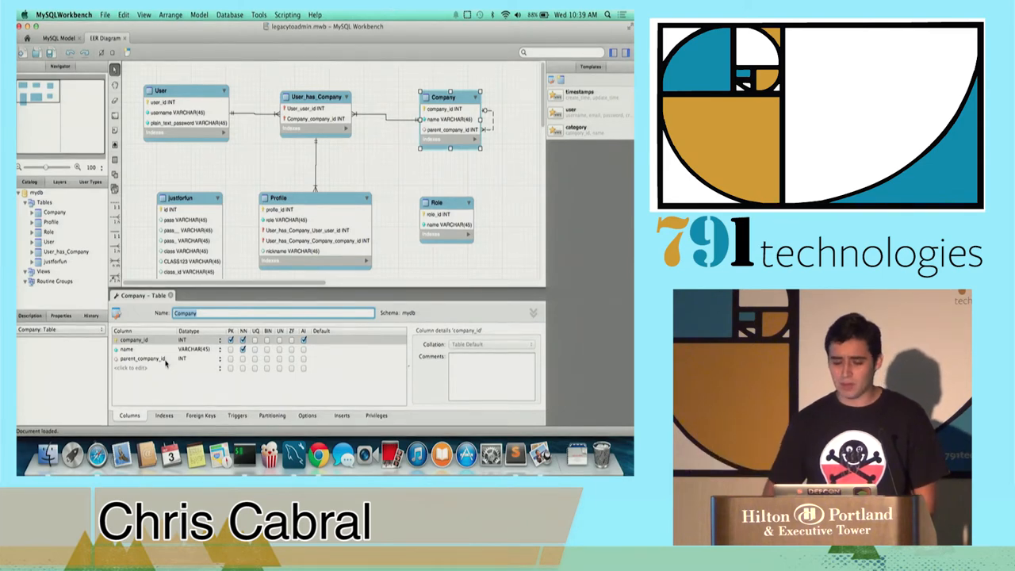
{"action": "double_click", "coordinate": [325, 97]}
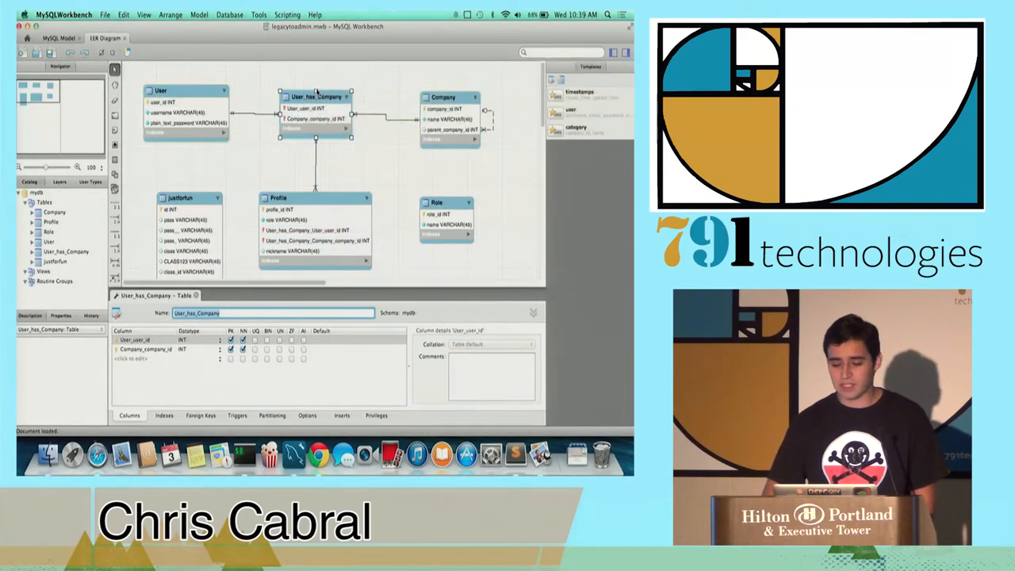
{"action": "scroll", "coordinate": [392, 163], "scroll_direction": "down", "scroll_amount": 1}
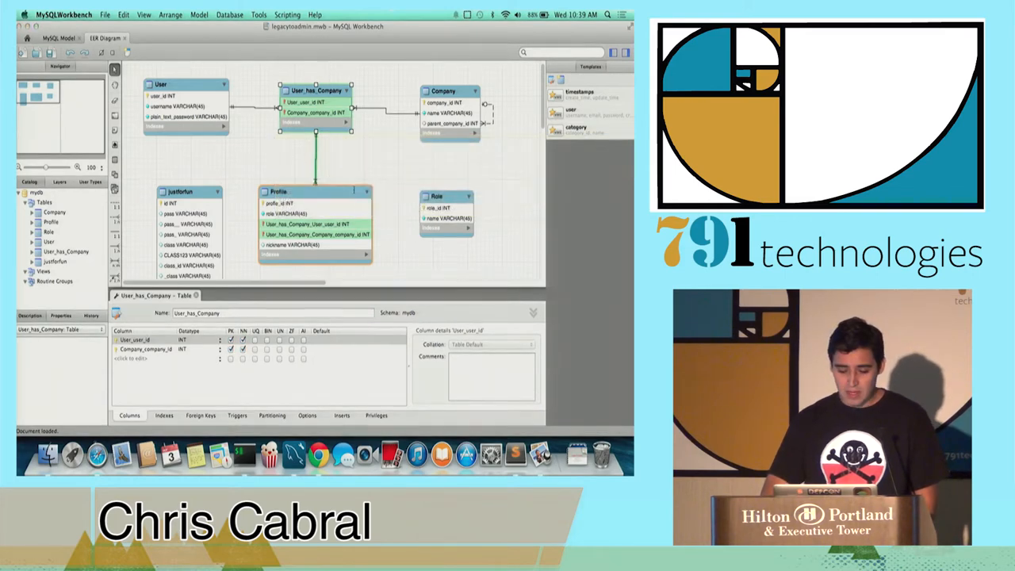
{"action": "double_click", "coordinate": [338, 196]}
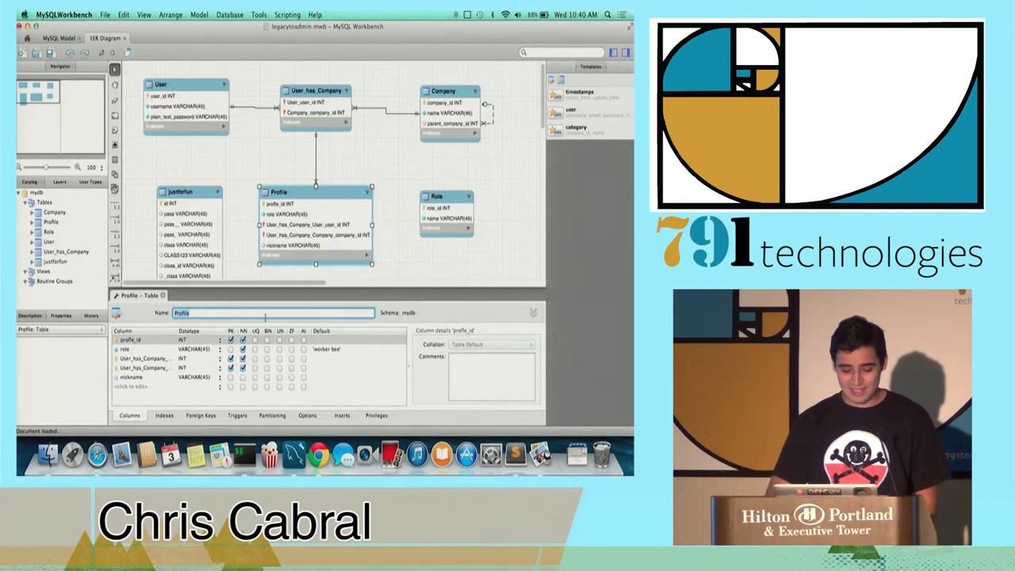
- Review Profile's role column, reposition the justforfun table, and return to the slides
{"action": "left_click", "coordinate": [155, 353]}
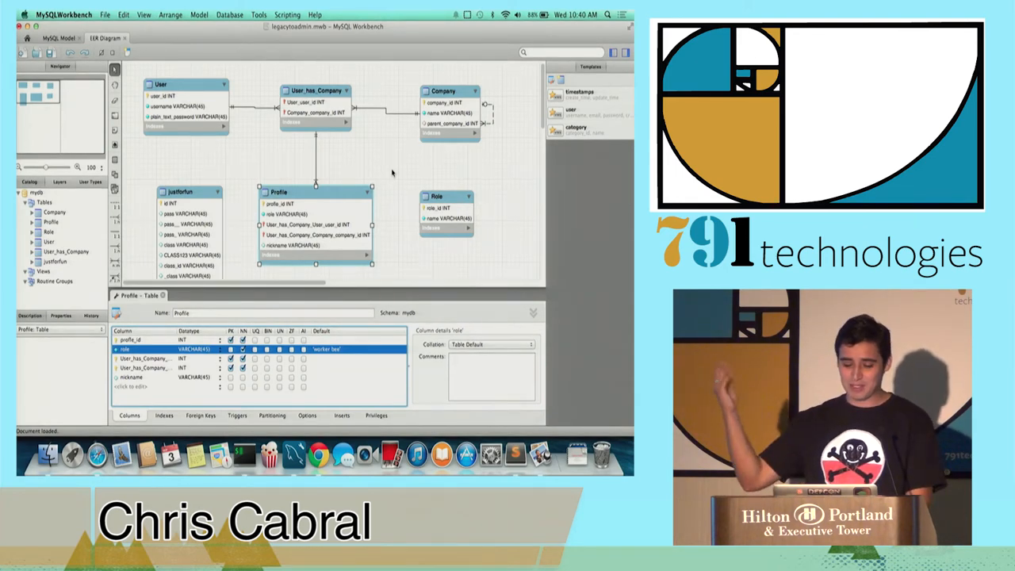
{"action": "left_click_drag", "start_coordinate": [199, 193], "coordinate": [199, 164]}
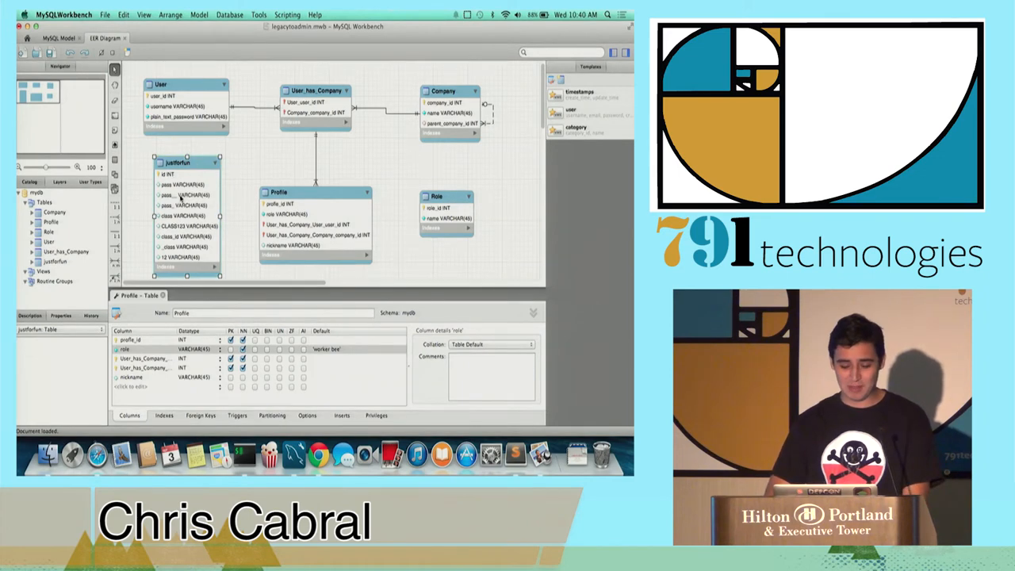
{"action": "mouse_move", "coordinate": [182, 246]}
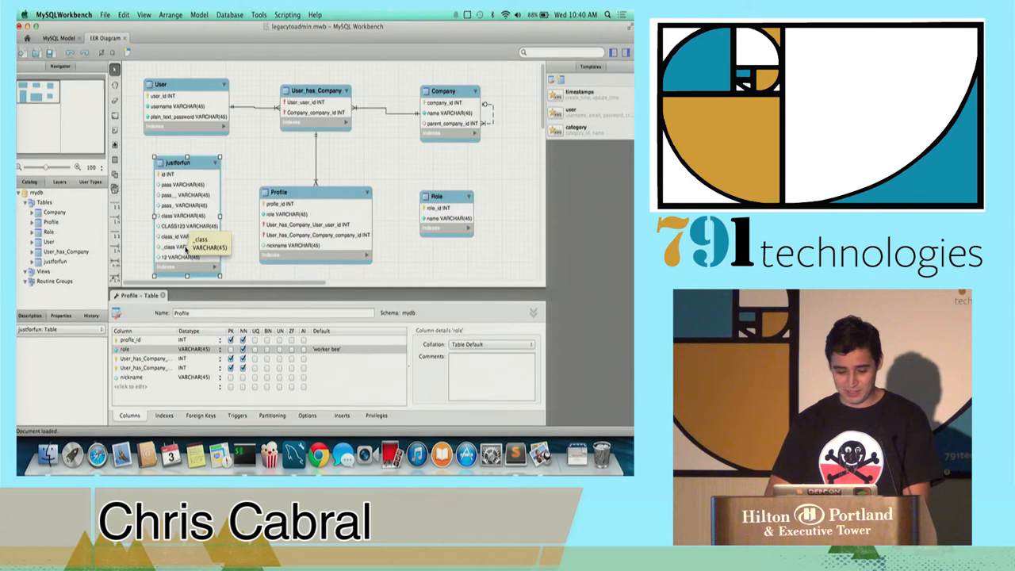
{"action": "key", "text": "super+Tab"}
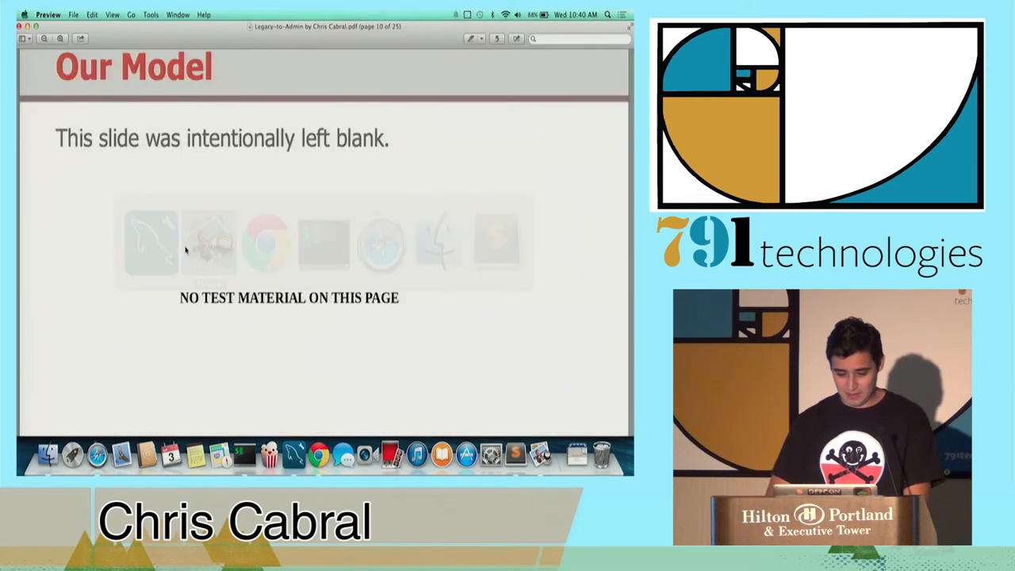
- Advance to the introspection source code slide
{"action": "key", "text": "Page_Down"}
{"action": "scroll", "coordinate": [185, 250], "scroll_direction": "down", "scroll_amount": 5}
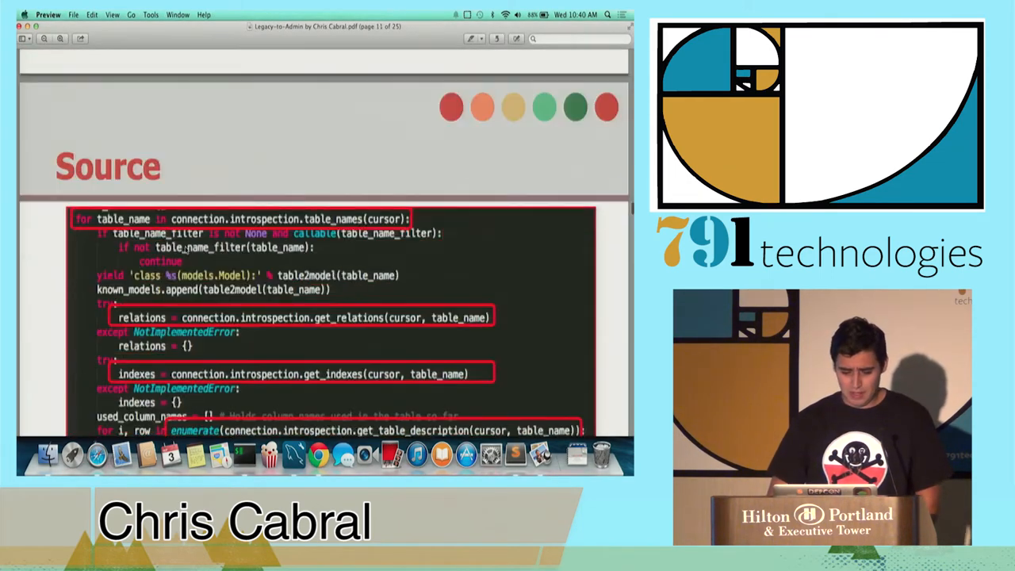
{"action": "scroll", "coordinate": [185, 250], "scroll_direction": "down", "scroll_amount": 5}
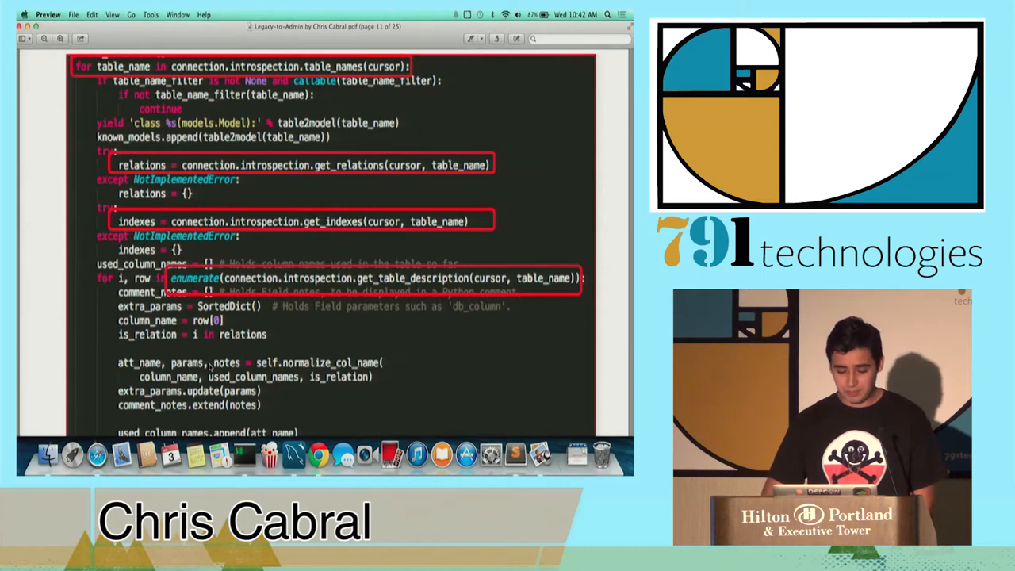
{"action": "scroll", "coordinate": [209, 363], "scroll_direction": "down", "scroll_amount": 10}
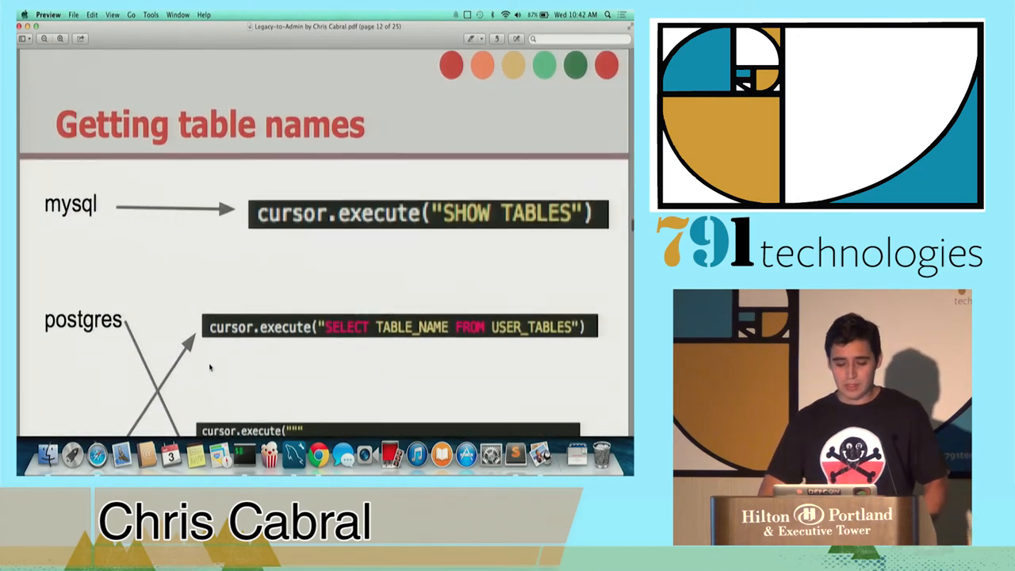
{"action": "scroll", "coordinate": [210, 366], "scroll_direction": "down", "scroll_amount": 5}
{"action": "scroll", "coordinate": [210, 366], "scroll_direction": "down", "scroll_amount": 3}
{"action": "scroll", "coordinate": [210, 366], "scroll_direction": "up", "scroll_amount": 2}
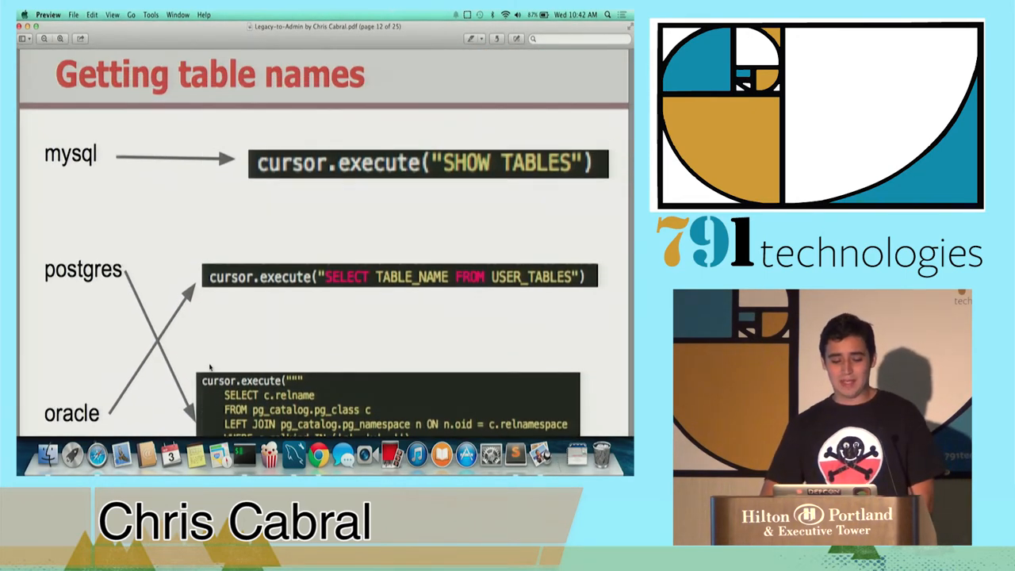
{"action": "scroll", "coordinate": [210, 366], "scroll_direction": "down", "scroll_amount": 4}
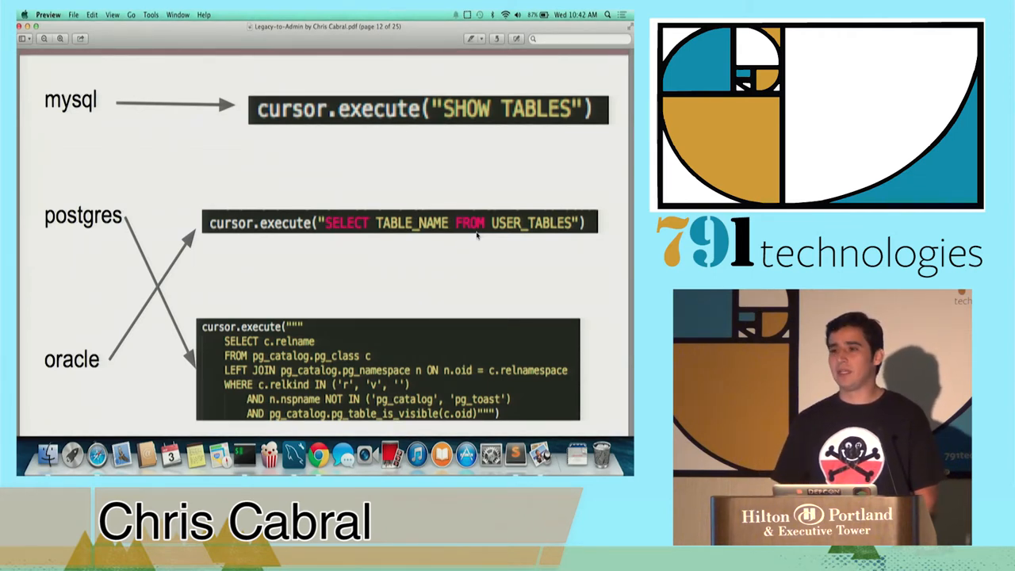
{"action": "scroll", "coordinate": [477, 236], "scroll_direction": "down", "scroll_amount": 4}
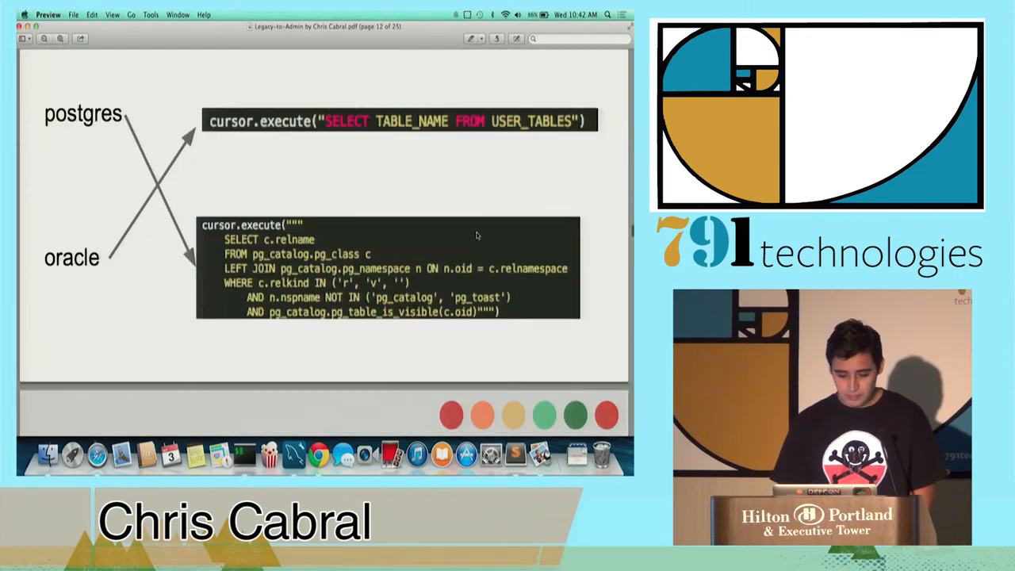
{"action": "scroll", "coordinate": [476, 235], "scroll_direction": "down", "scroll_amount": 5}
{"action": "scroll", "coordinate": [477, 235], "scroll_direction": "down", "scroll_amount": 5}
{"action": "scroll", "coordinate": [477, 236], "scroll_direction": "down", "scroll_amount": 2}
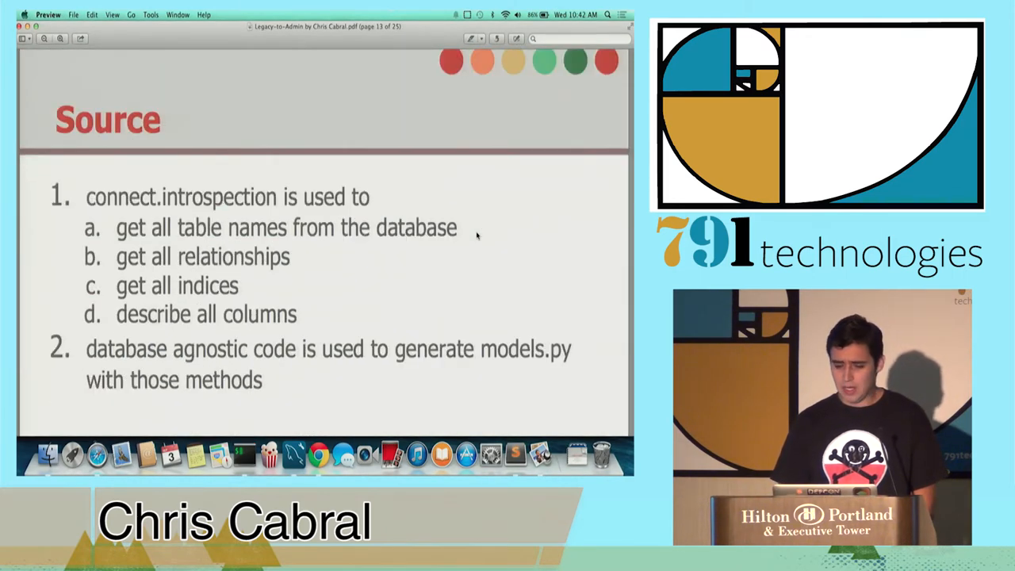
{"action": "scroll", "coordinate": [477, 235], "scroll_direction": "down", "scroll_amount": 2}
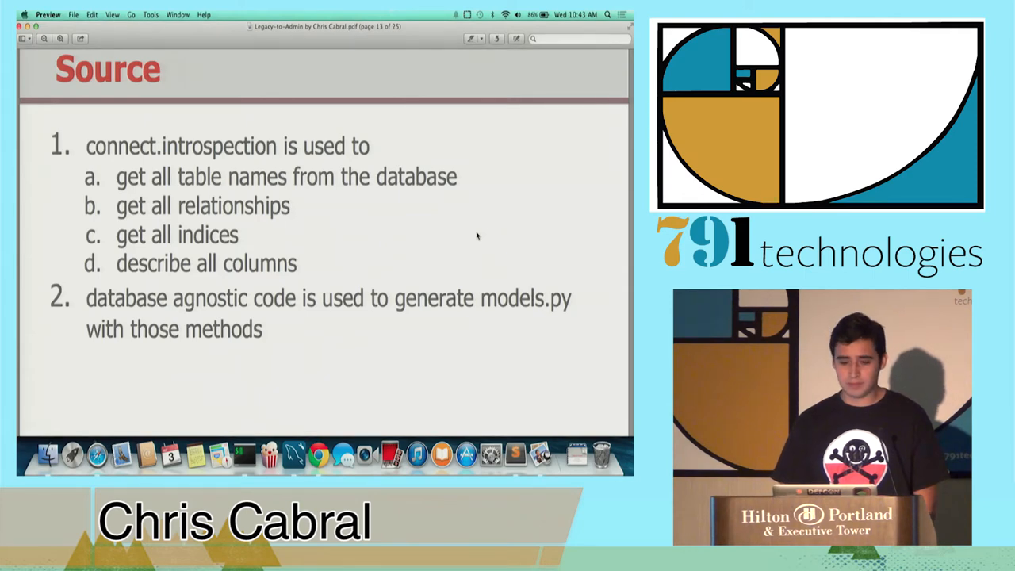
{"action": "scroll", "coordinate": [477, 234], "scroll_direction": "down", "scroll_amount": 3}
{"action": "scroll", "coordinate": [476, 235], "scroll_direction": "down", "scroll_amount": 3}
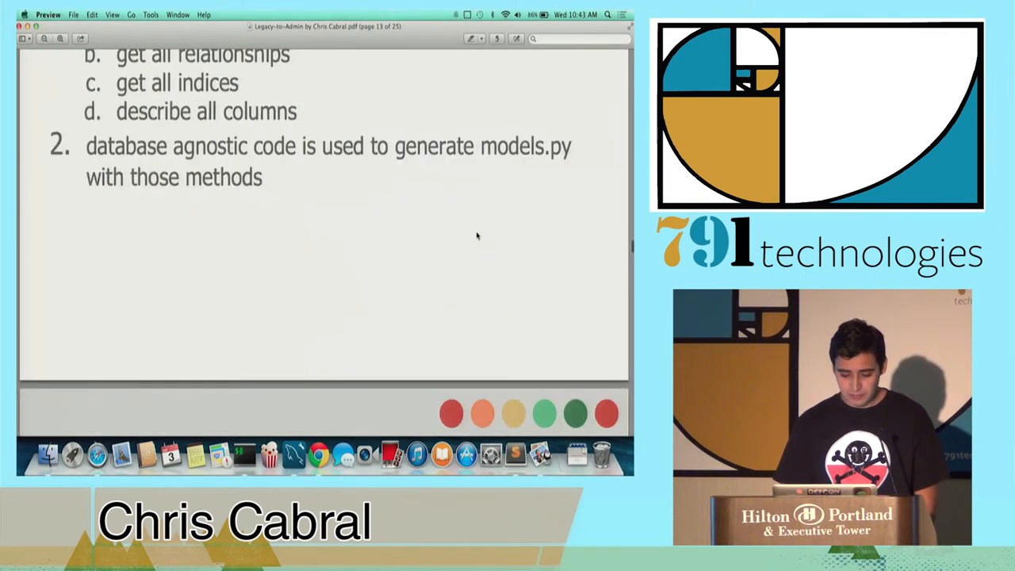
{"action": "scroll", "coordinate": [477, 235], "scroll_direction": "down", "scroll_amount": 5}
{"action": "scroll", "coordinate": [477, 234], "scroll_direction": "down", "scroll_amount": 3}
{"action": "scroll", "coordinate": [477, 234], "scroll_direction": "down", "scroll_amount": 2}
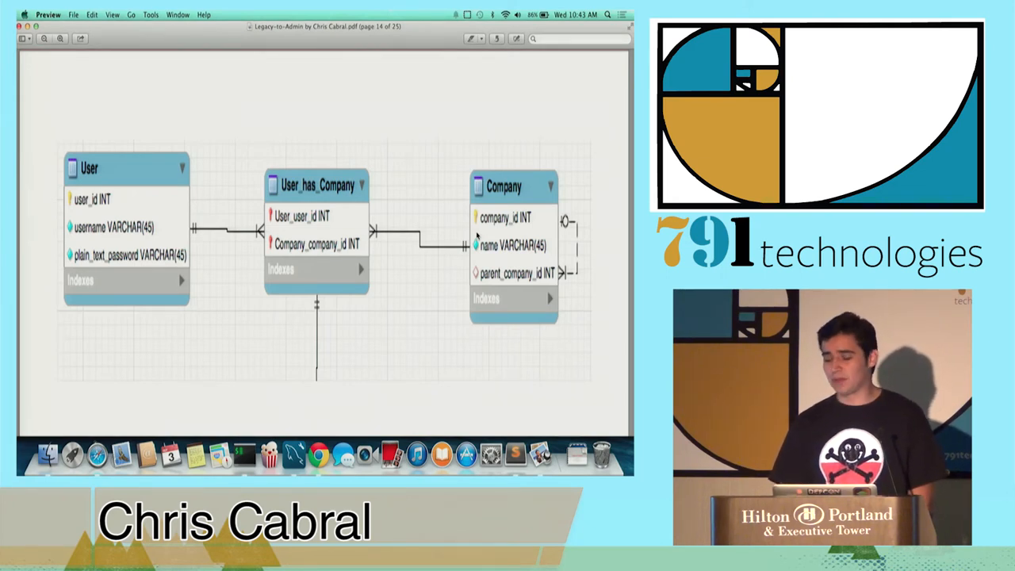
{"action": "scroll", "coordinate": [476, 235], "scroll_direction": "down", "scroll_amount": 3}
{"action": "scroll", "coordinate": [476, 235], "scroll_direction": "down", "scroll_amount": 5}
{"action": "scroll", "coordinate": [476, 235], "scroll_direction": "down", "scroll_amount": 5}
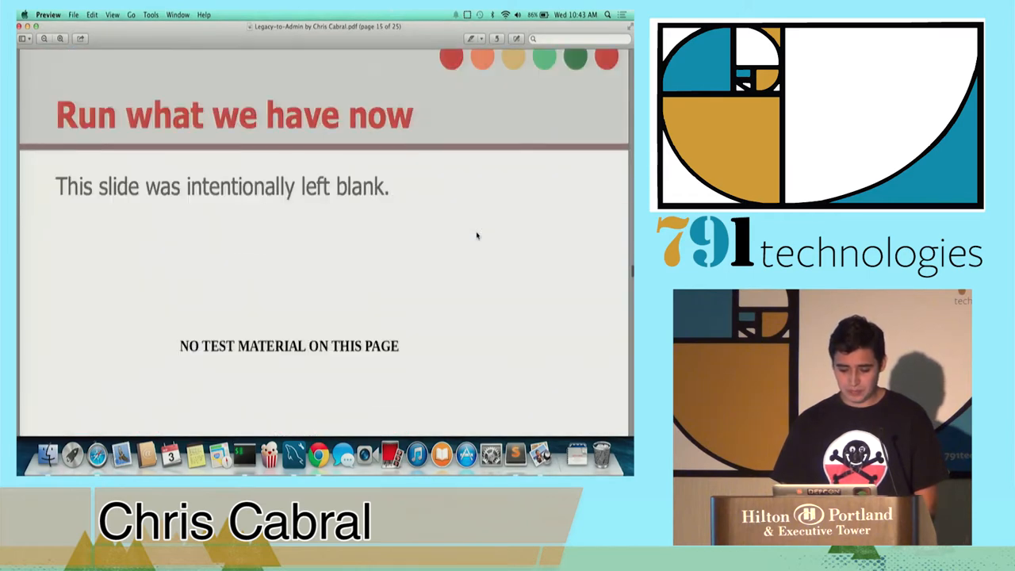
- Switch from the slides toward the terminal
{"action": "key", "text": "super+Tab"}
- Run manage.py dbshell, list the six legacytodb tables with show tables, and exit MySQL
{"action": "key", "text": "Tab"}
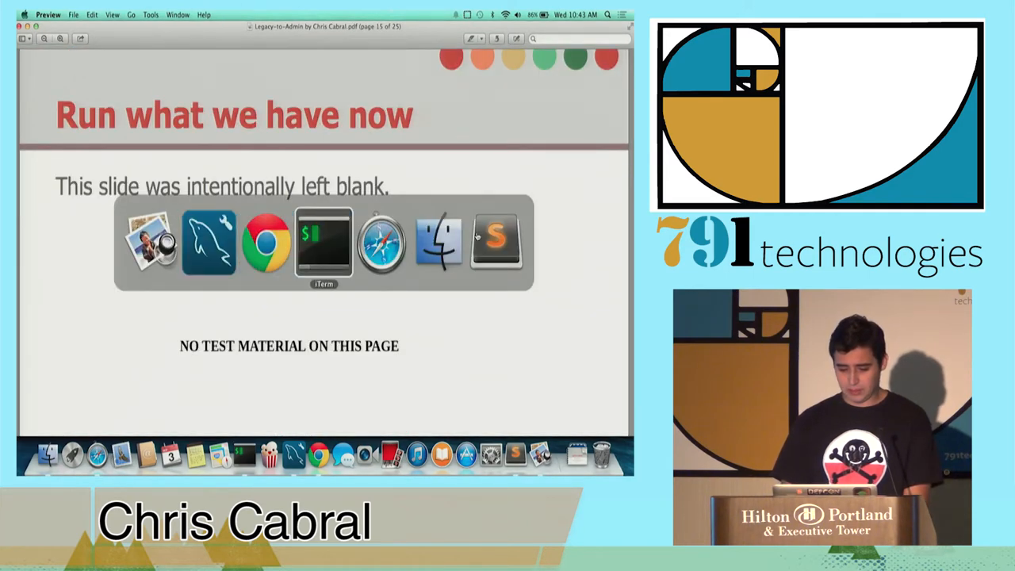
{"action": "type", "text": "pyth"}
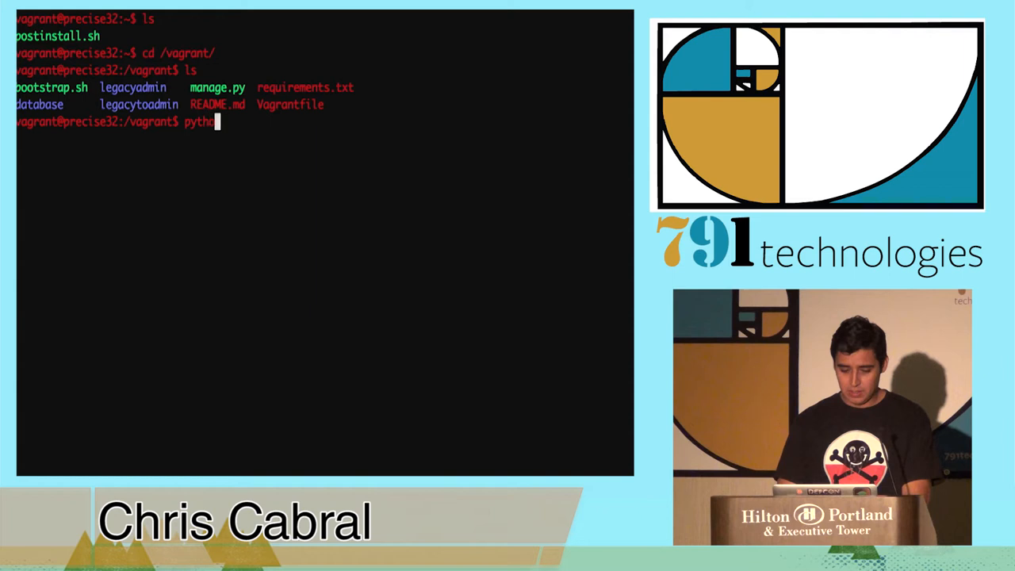
{"action": "type", "text": "on manage.py db"}
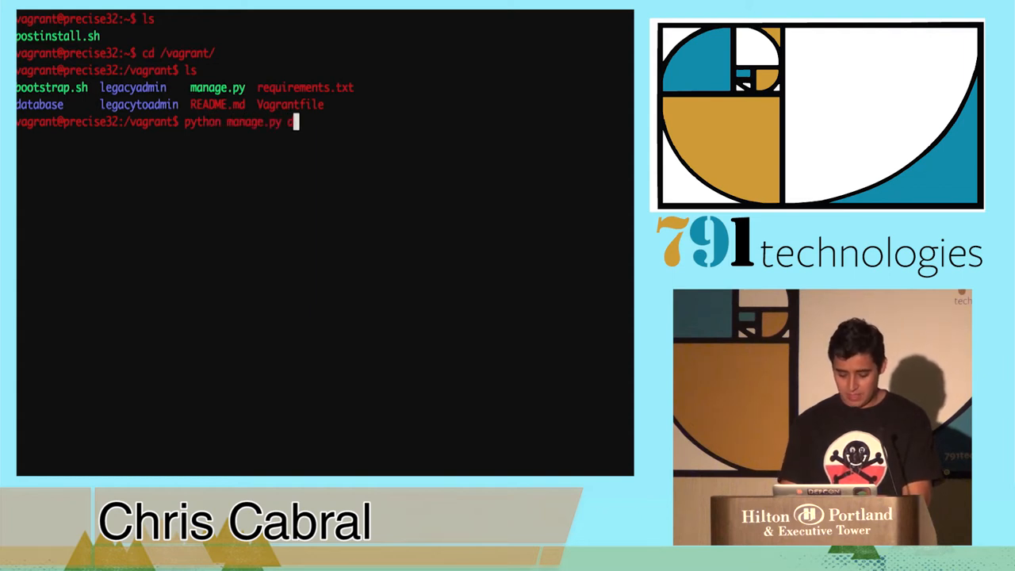
{"action": "type", "text": "shelll"}
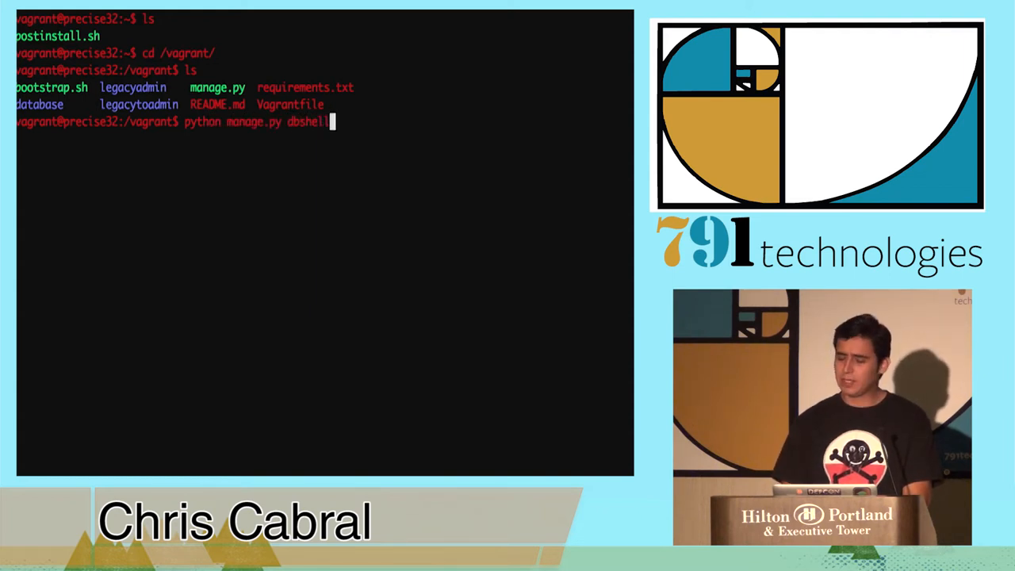
{"action": "key", "text": "Return"}
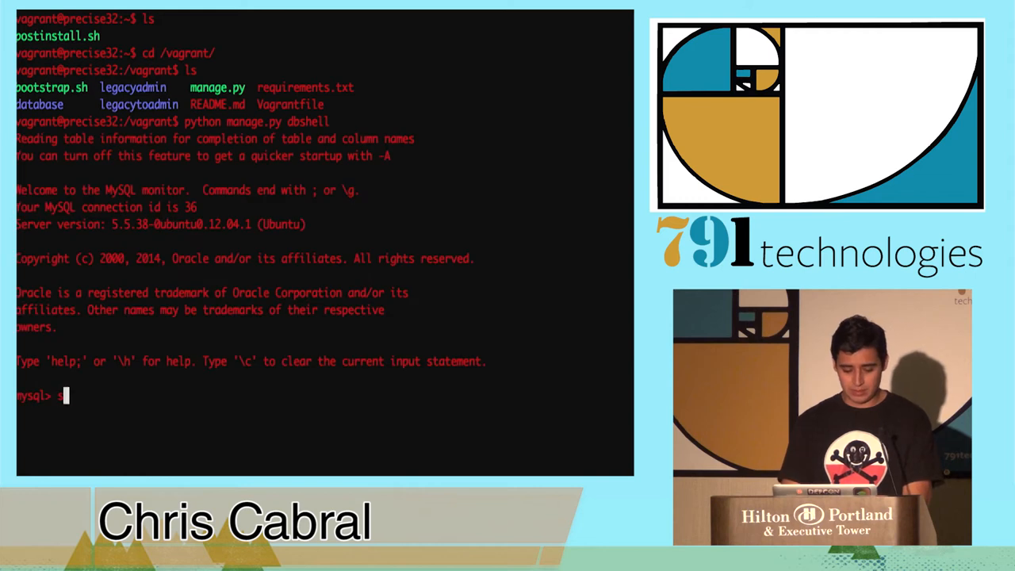
{"action": "type", "text": "show tables;"}
{"action": "key", "text": "Return"}
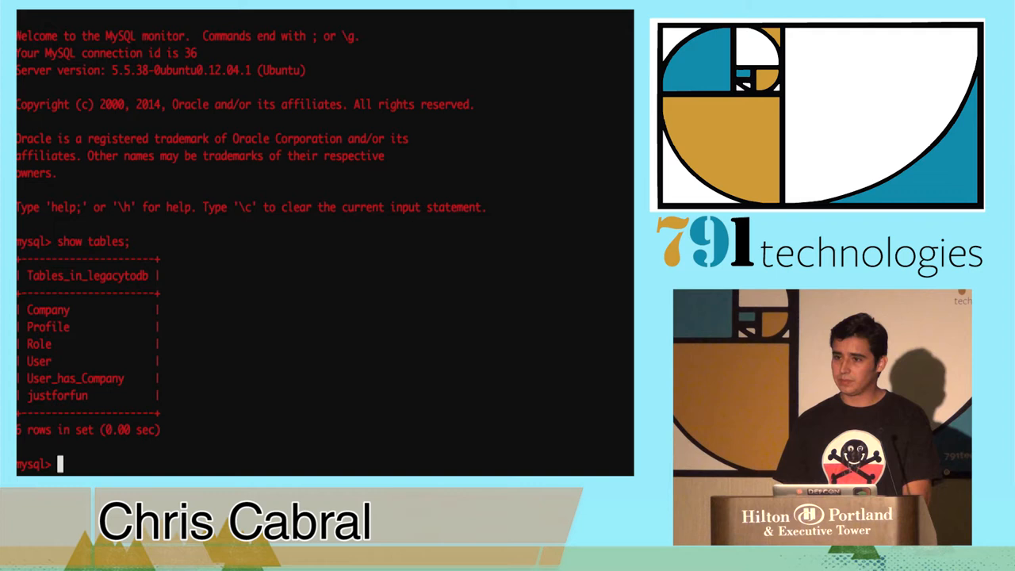
{"action": "type", "text": "exit"}
{"action": "key", "text": "Return"}
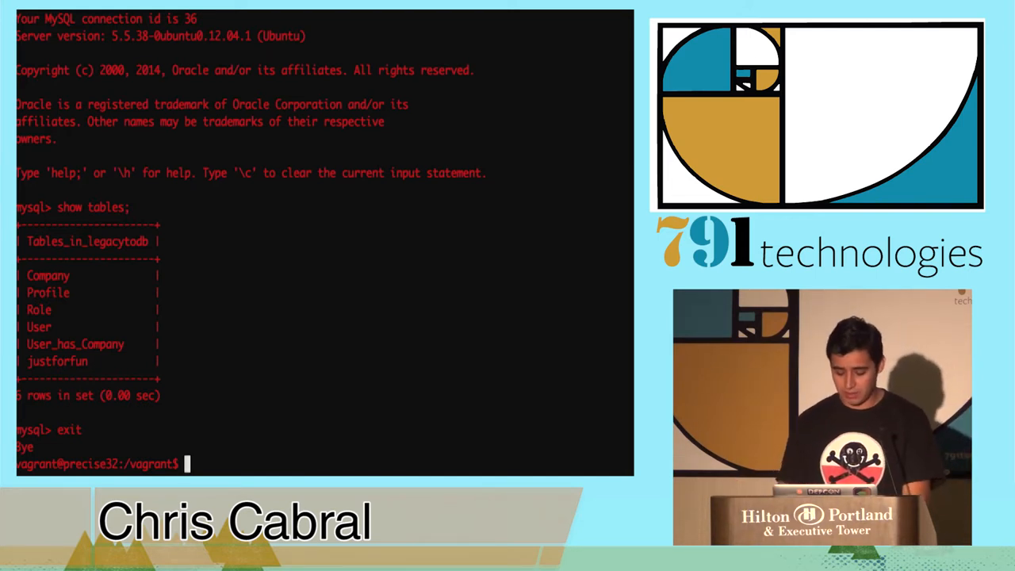
{"action": "type", "text": "./"}
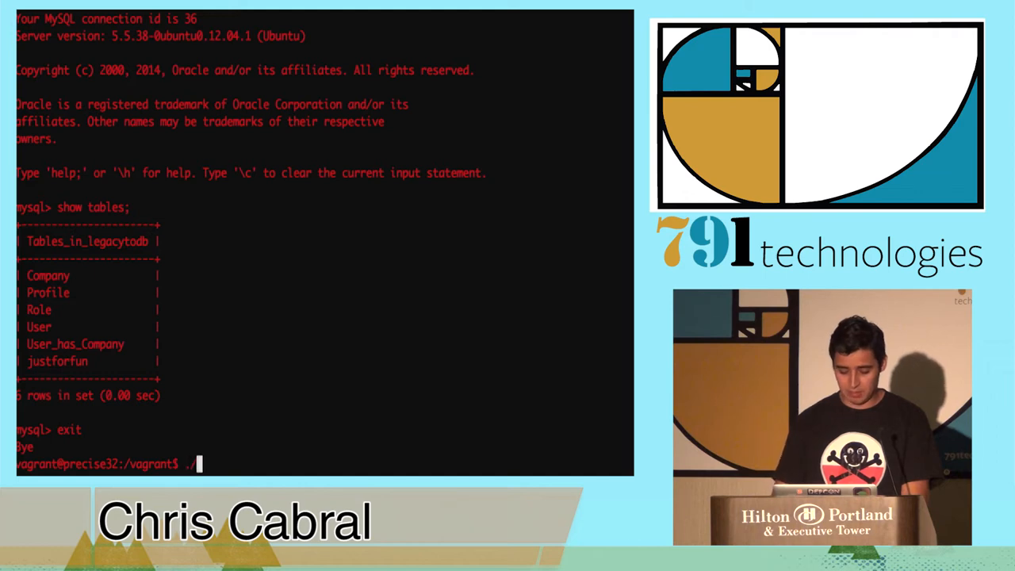
{"action": "type", "text": "manage.py inspect"}
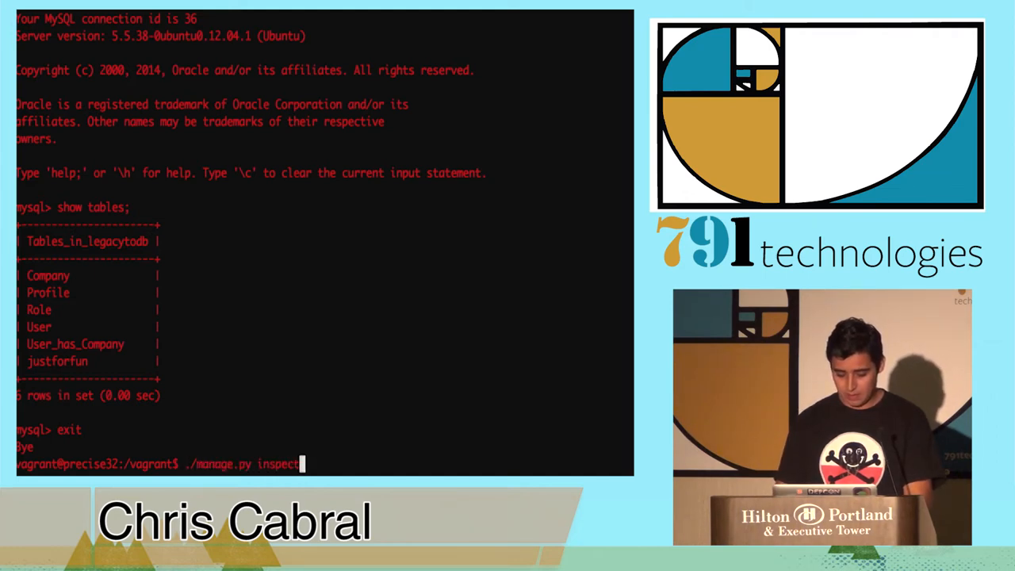
{"action": "type", "text": "db"}
- Run ./manage.py inspectdb, highlight the db_table and sqlcustom notes in its header, and recall the command
{"action": "key", "text": "Return"}
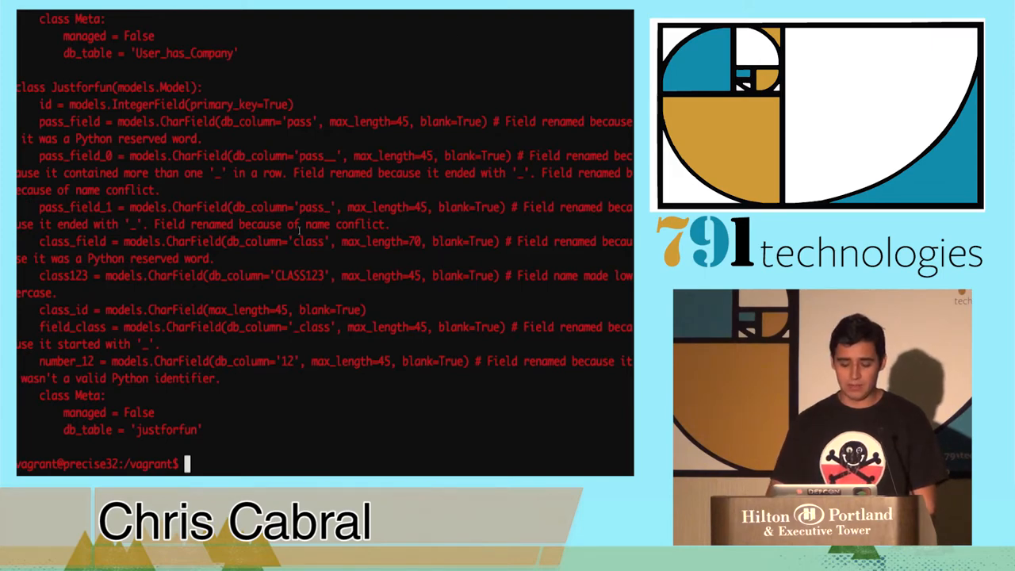
{"action": "scroll", "coordinate": [325, 237], "scroll_direction": "up", "scroll_amount": 5}
{"action": "scroll", "coordinate": [325, 238], "scroll_direction": "up", "scroll_amount": 5}
{"action": "scroll", "coordinate": [325, 238], "scroll_direction": "up", "scroll_amount": 5}
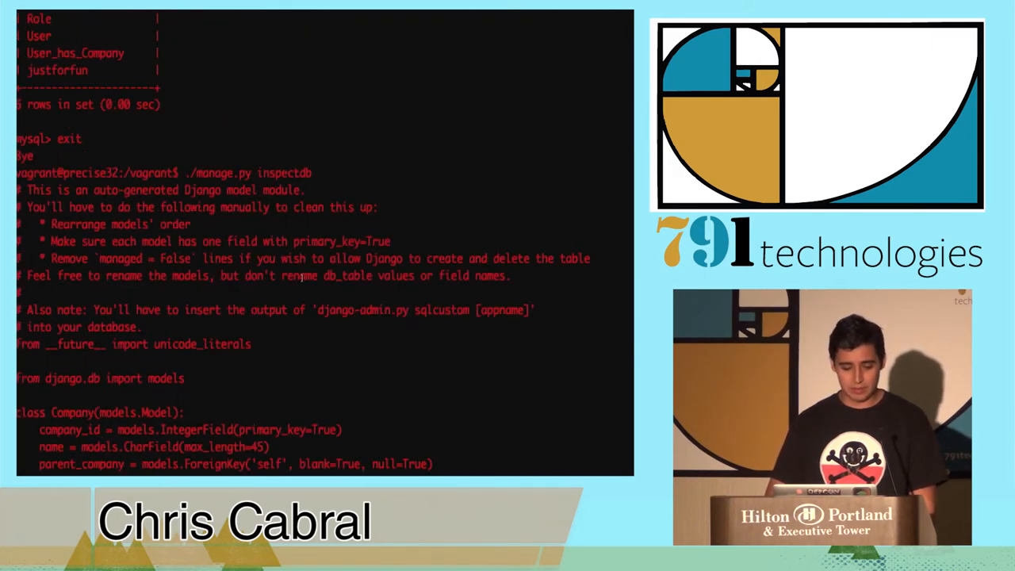
{"action": "scroll", "coordinate": [325, 238], "scroll_direction": "up", "scroll_amount": 3}
{"action": "scroll", "coordinate": [301, 276], "scroll_direction": "down", "scroll_amount": 5}
{"action": "scroll", "coordinate": [302, 276], "scroll_direction": "down", "scroll_amount": 3}
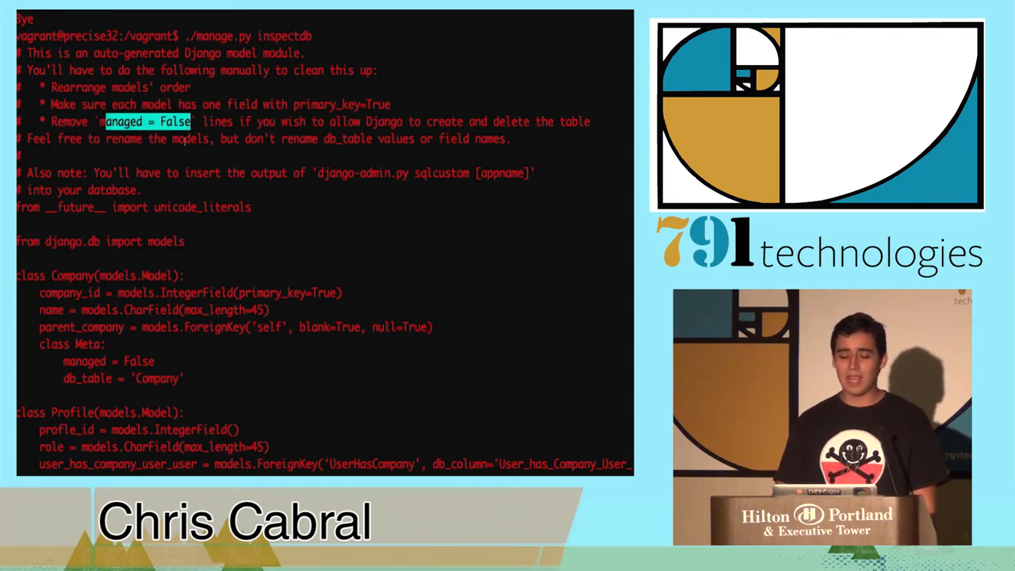
{"action": "double_click", "coordinate": [345, 139]}
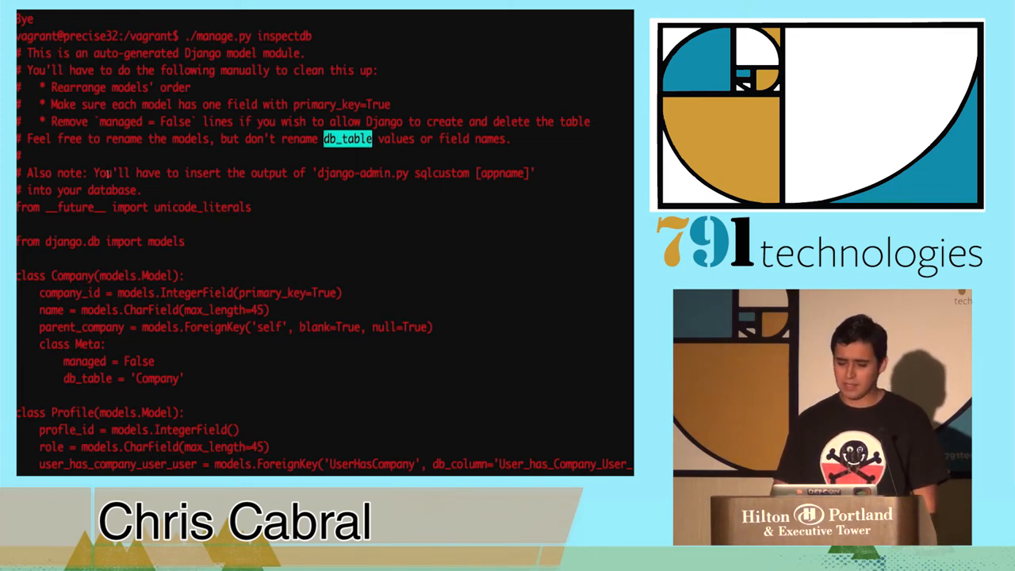
{"action": "left_click_drag", "start_coordinate": [92, 173], "coordinate": [141, 190]}
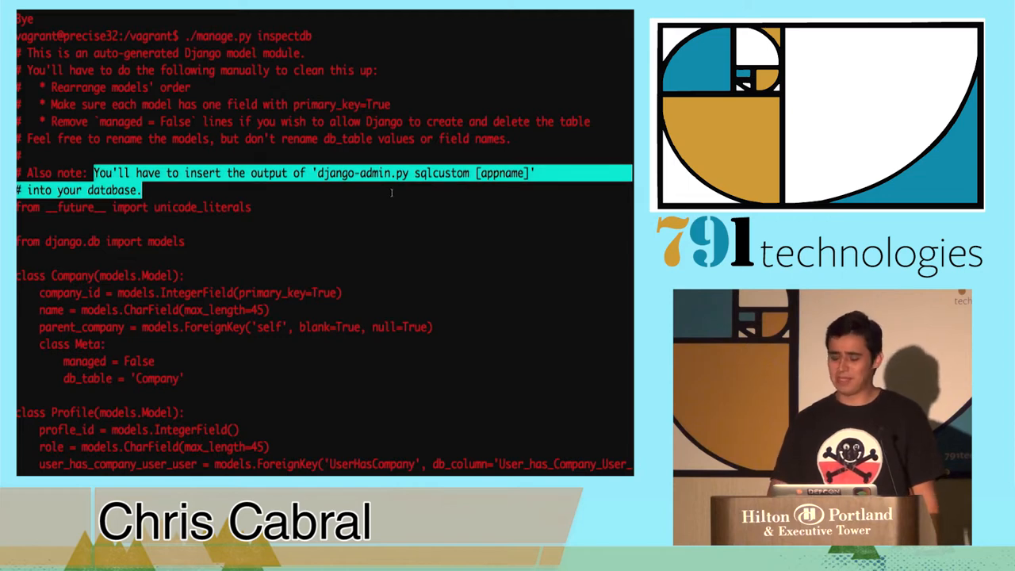
{"action": "key", "text": "Up"}
{"action": "type", "text": "> "}
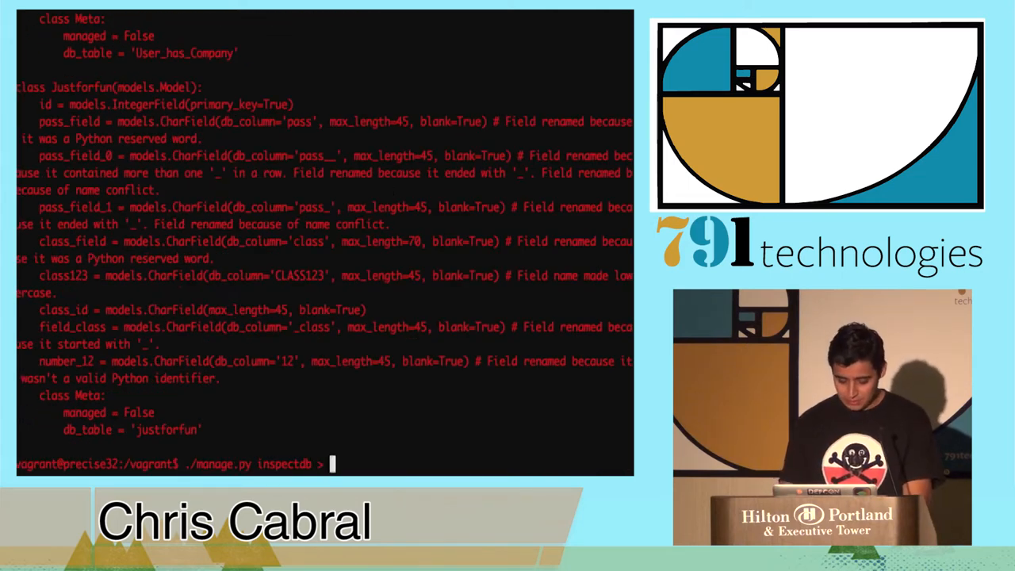
{"action": "type", "text": "legacy"}
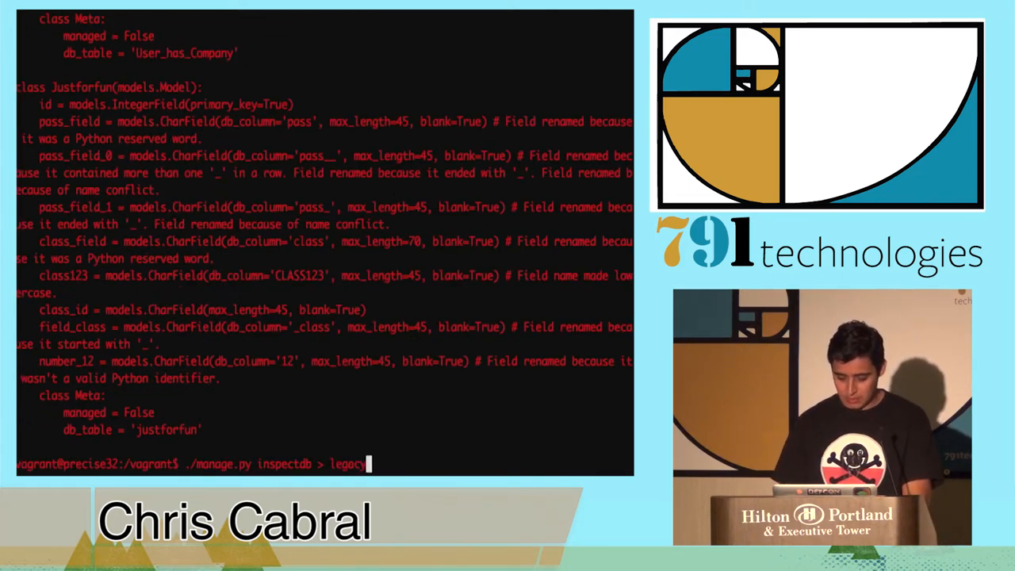
{"action": "type", "text": "admin/modes.p"}
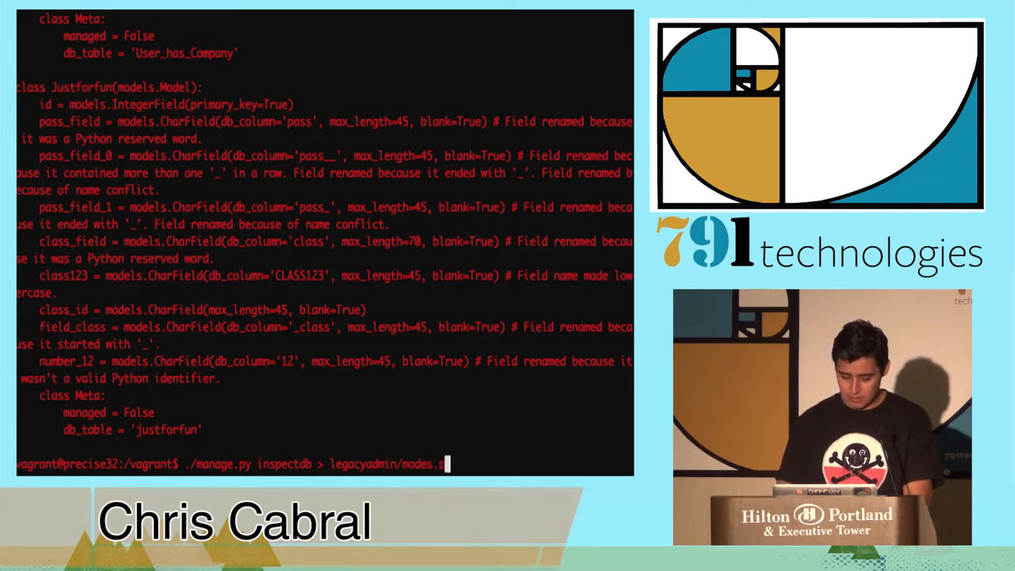
- Redirect inspectdb output into legacyadmin/models.py and switch to Sublime Text
{"action": "key", "text": "BackSpace"}
{"action": "key", "text": "BackSpace"}
{"action": "type", "text": "els."}
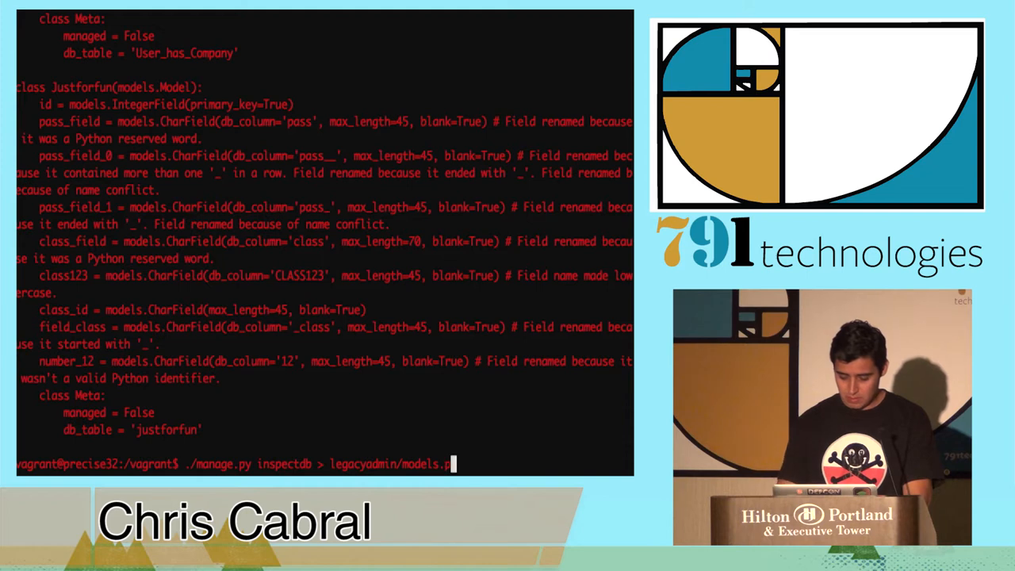
{"action": "type", "text": "py"}
{"action": "key", "text": "Return"}
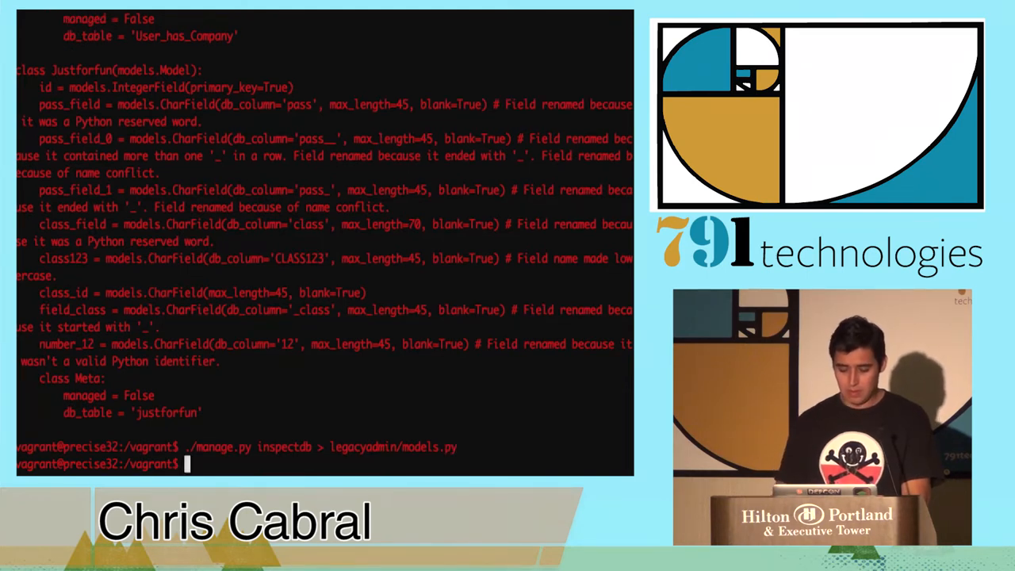
{"action": "key", "text": "super+Tab"}
{"action": "key", "text": "Tab"}
{"action": "key", "text": "Tab"}
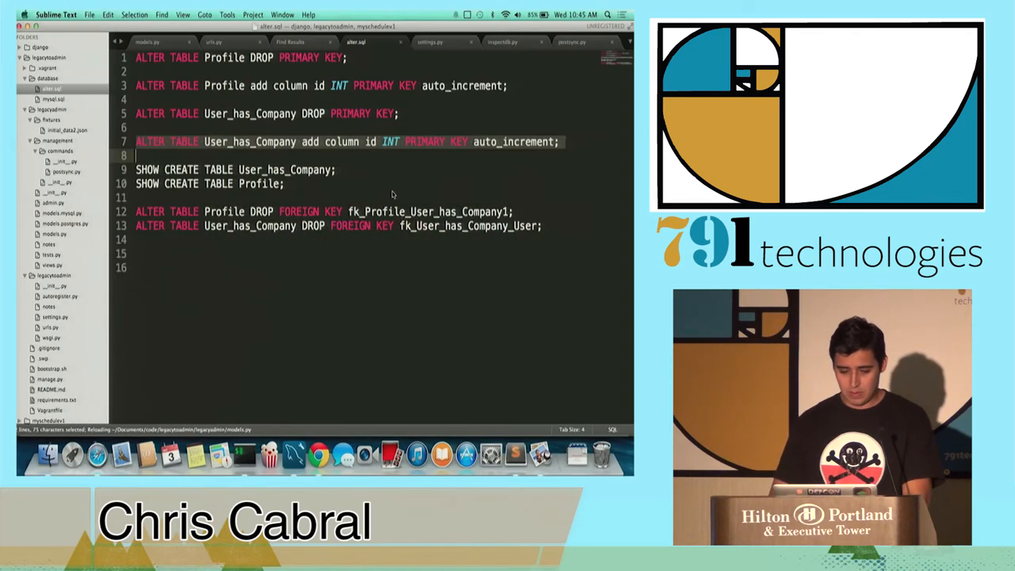
{"action": "scroll", "coordinate": [50, 275], "scroll_direction": "down", "scroll_amount": 1}
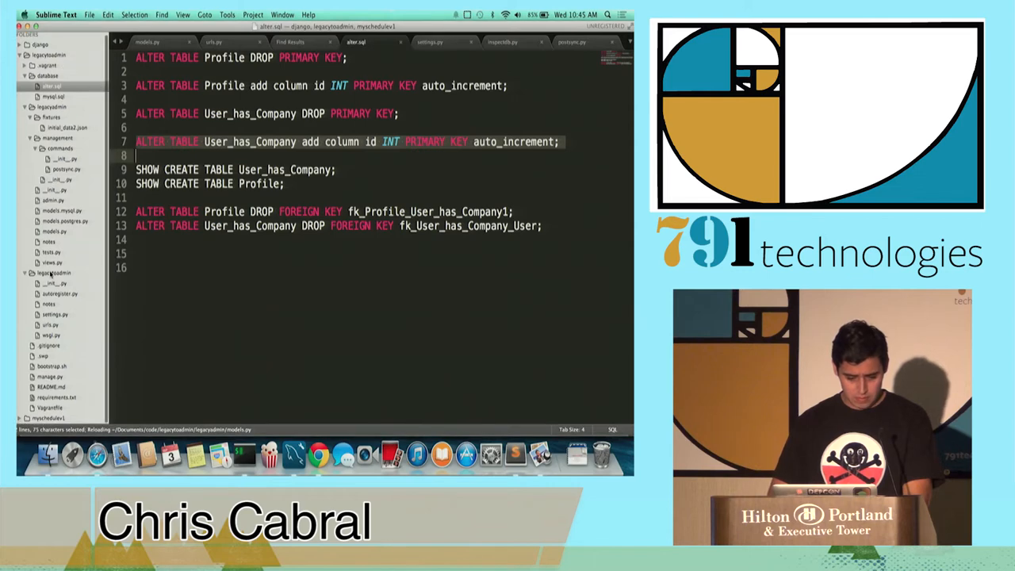
- View the generated models.py down to the Company model, then return to the terminal
{"action": "left_click", "coordinate": [57, 231]}
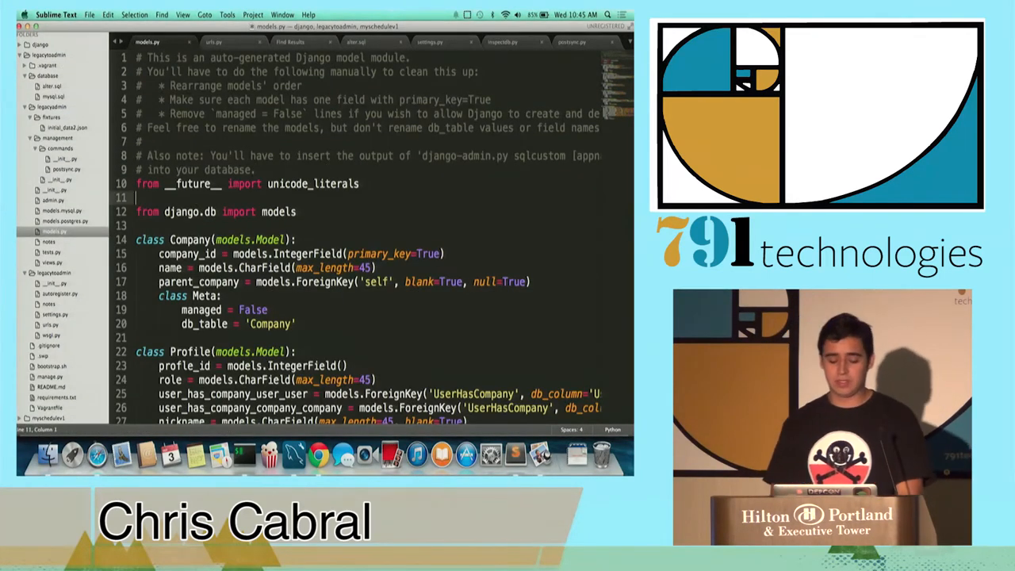
{"action": "key", "text": "Down"}
{"action": "key", "text": "Down"}
{"action": "key", "text": "Down"}
{"action": "key", "text": "Down"}
{"action": "key", "text": "Down"}
{"action": "key", "text": "super+Tab"}
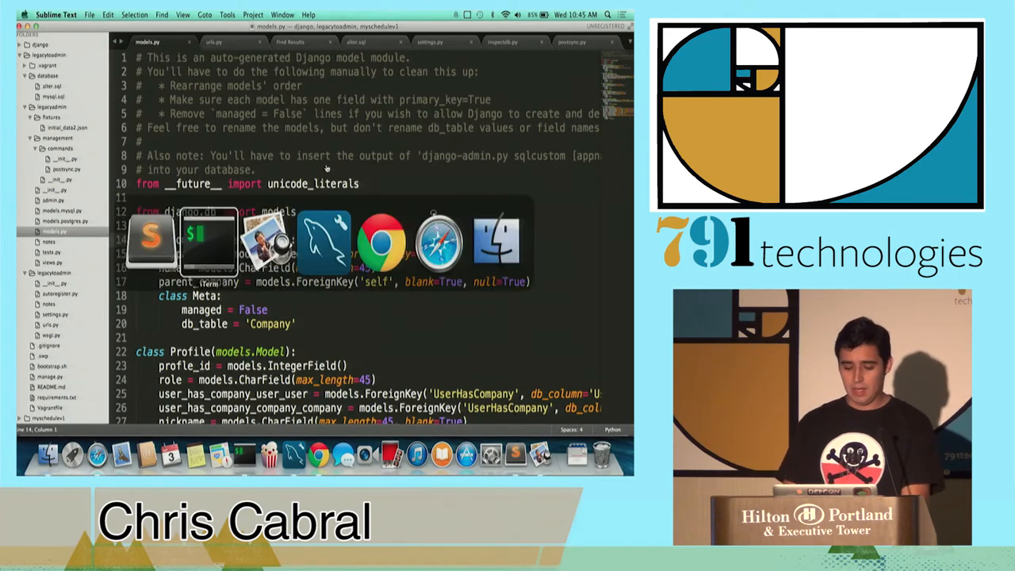
{"action": "type", "text": "python ma"}
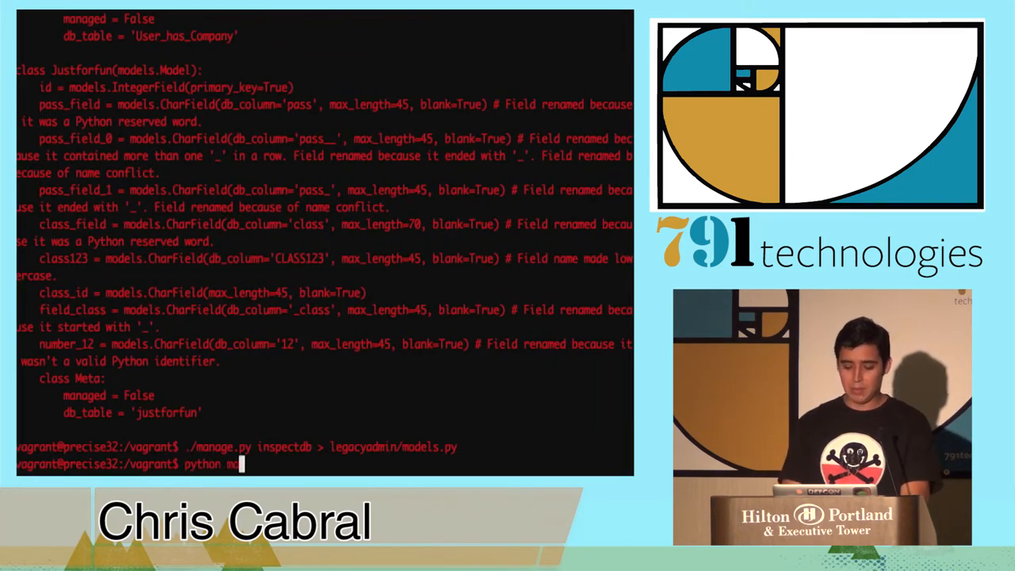
{"action": "type", "text": "nage.py syncdb"}
- Run syncdb, examine the clashing-accessor error and its related_name hint, then go to the editor
{"action": "key", "text": "Return"}
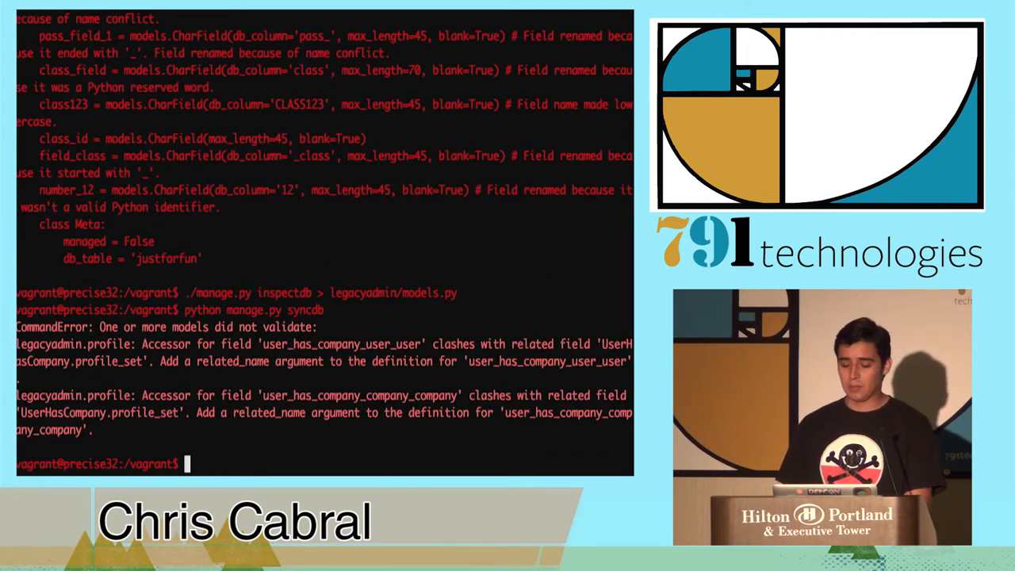
{"action": "key", "text": "super+Tab"}
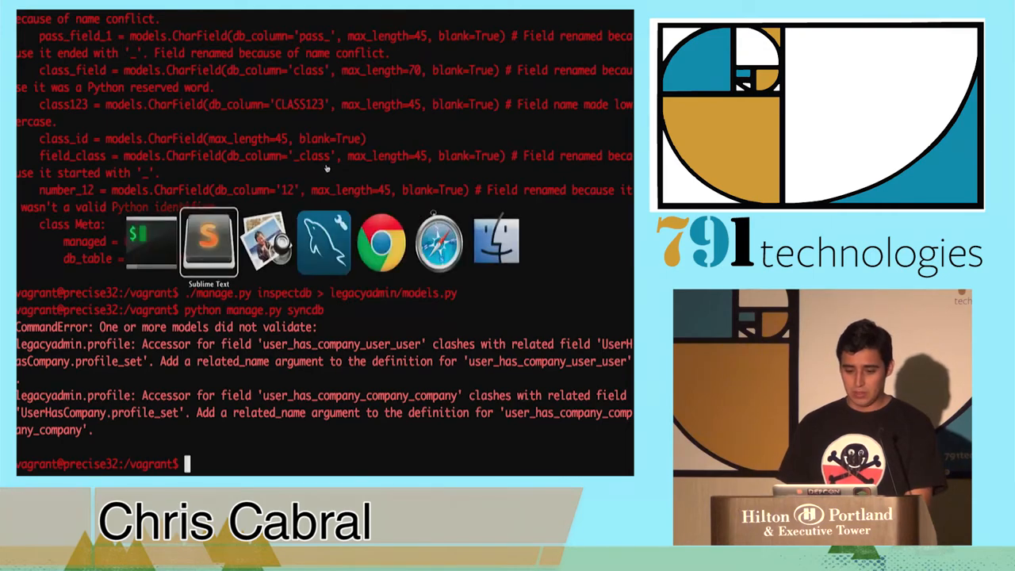
{"action": "key", "text": "super+Tab"}
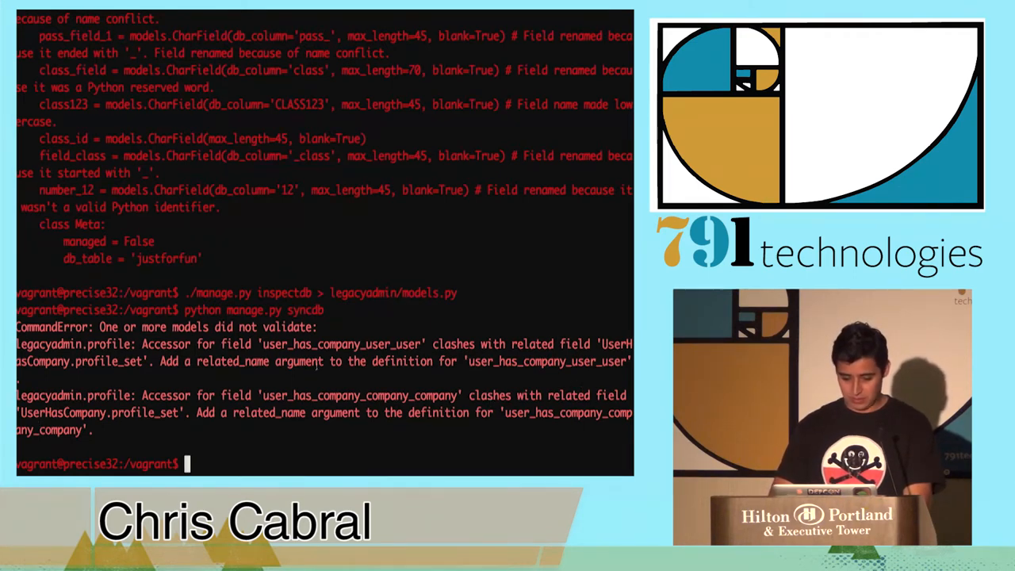
{"action": "double_click", "coordinate": [232, 361]}
{"action": "key", "text": "super+Tab"}
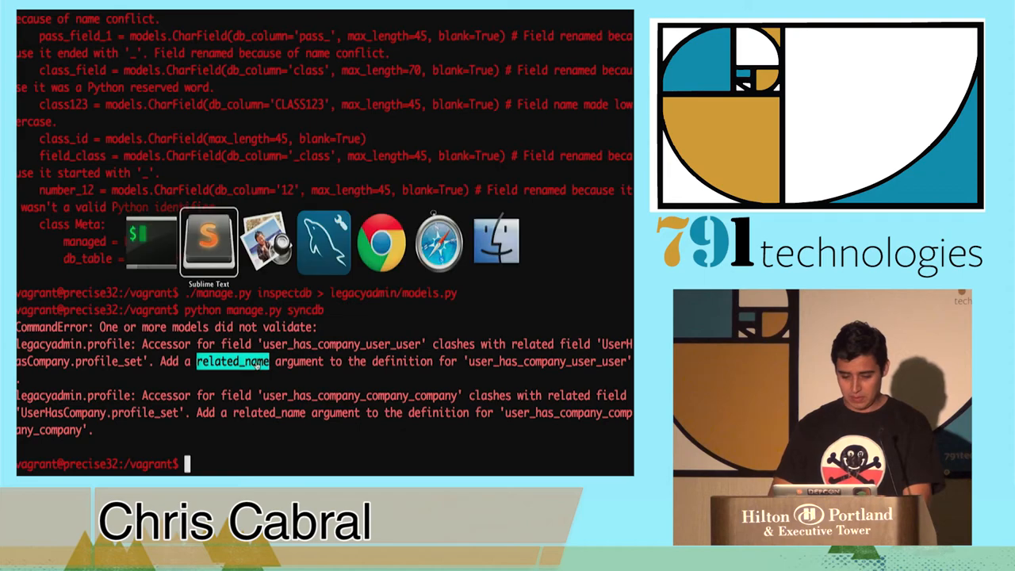
{"action": "scroll", "coordinate": [365, 238], "scroll_direction": "down", "scroll_amount": 5}
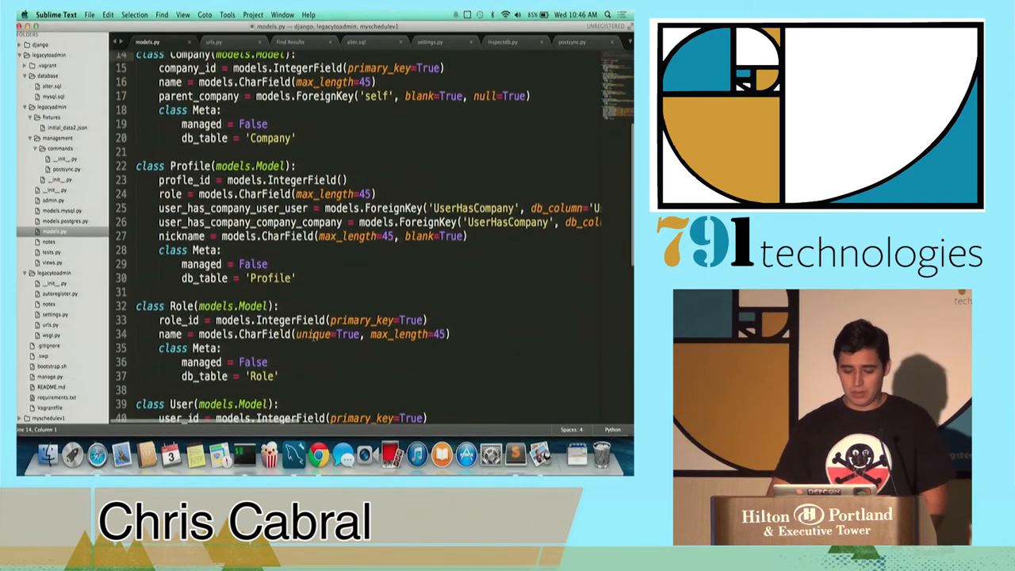
- Add related_name="user_profile" to Profile's user_has_company_user_user ForeignKey and save models.py
{"action": "double_click", "coordinate": [241, 208]}
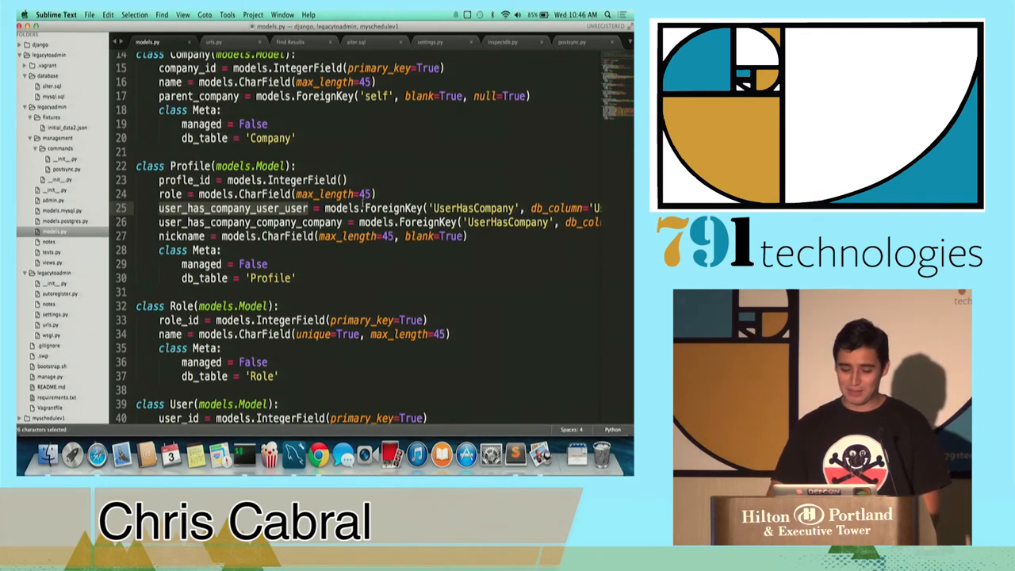
{"action": "scroll", "coordinate": [365, 238], "scroll_direction": "right", "scroll_amount": 2}
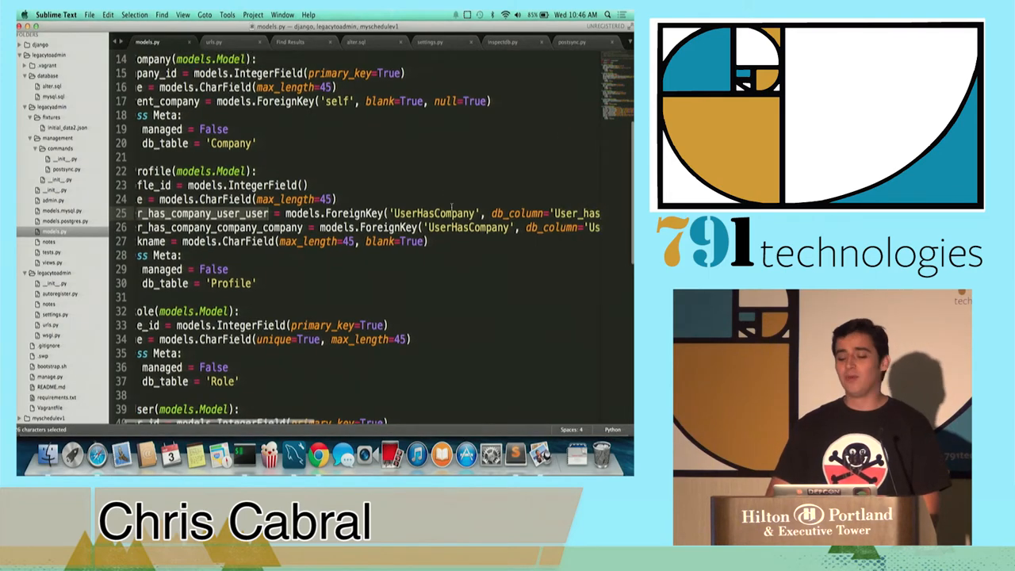
{"action": "scroll", "coordinate": [364, 238], "scroll_direction": "down", "scroll_amount": 1}
{"action": "double_click", "coordinate": [419, 188]}
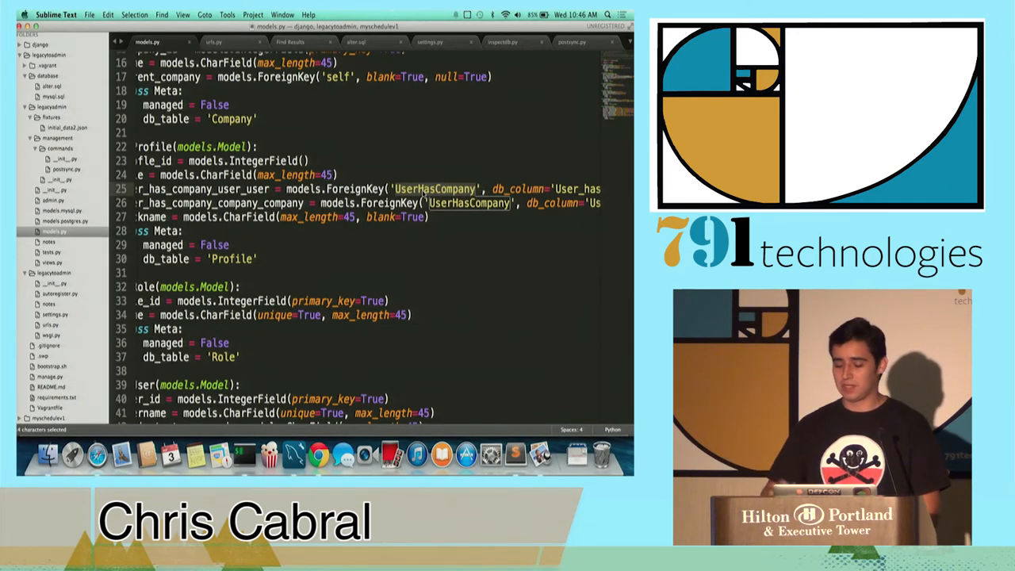
{"action": "key", "text": "super+Right"}
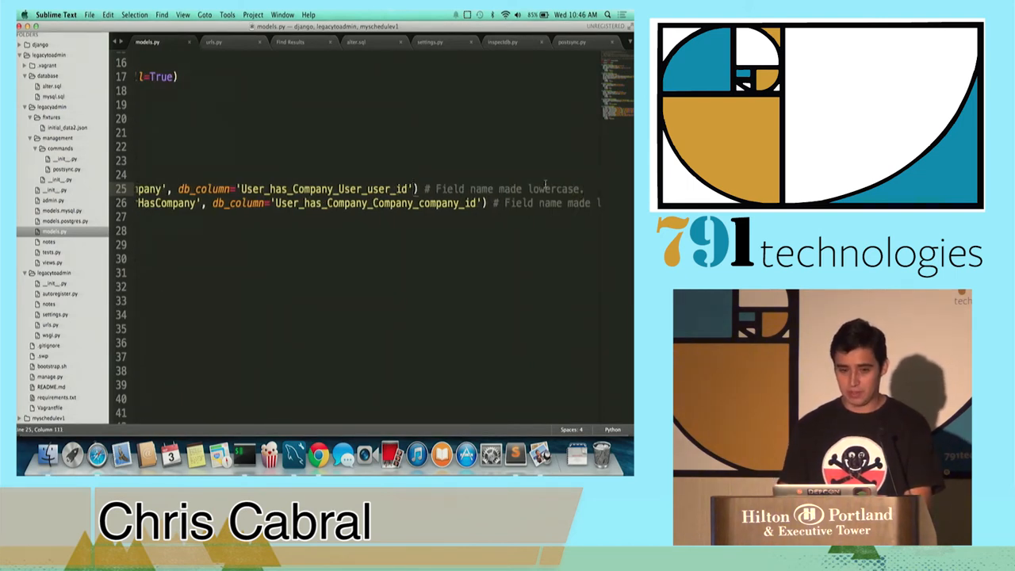
{"action": "type", "text": ", related_name=\"user_p"}
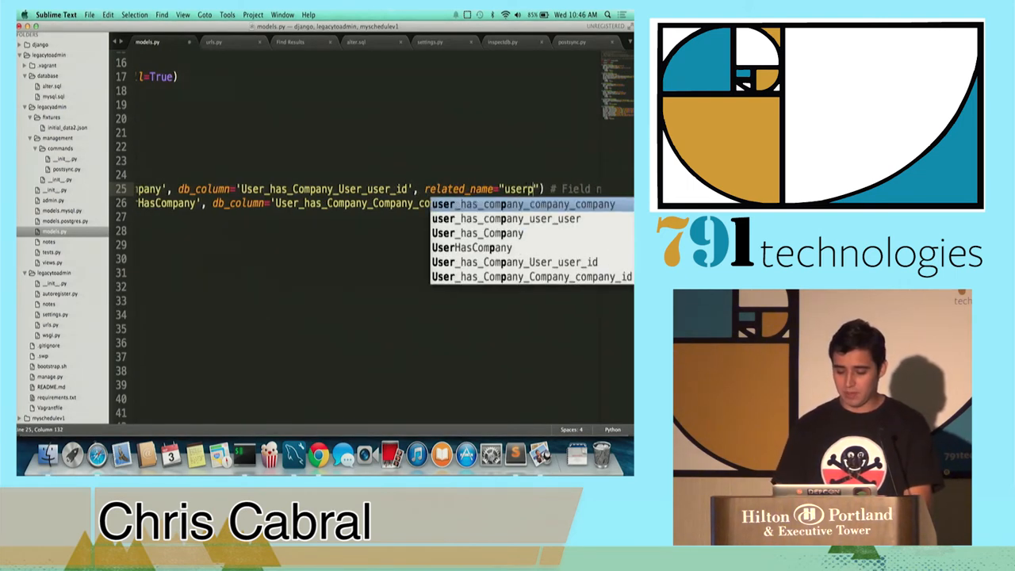
{"action": "type", "text": "rofile"}
{"action": "key", "text": "super+s"}
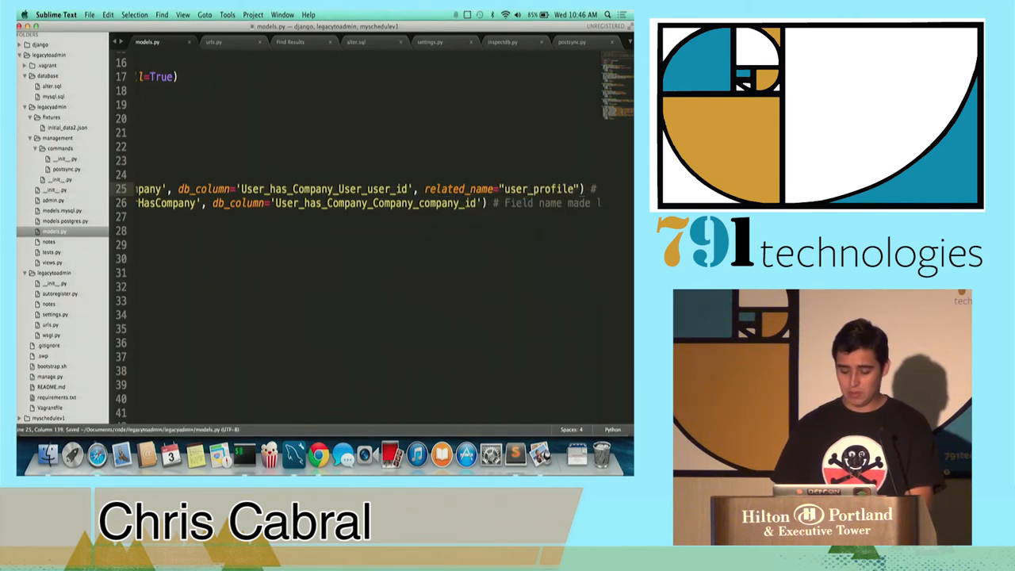
- Return to the terminal and recall the syncdb command
{"action": "key", "text": "super+Tab"}
{"action": "key", "text": "Up"}
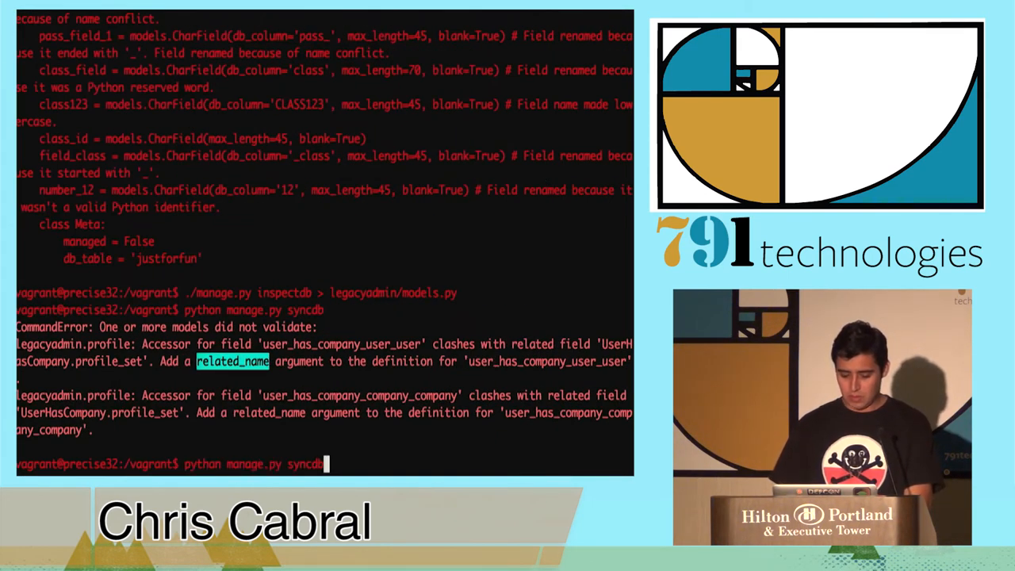
- Run python manage.py syncdb successfully and create a superuser with username, email and password
{"action": "key", "text": "Return"}
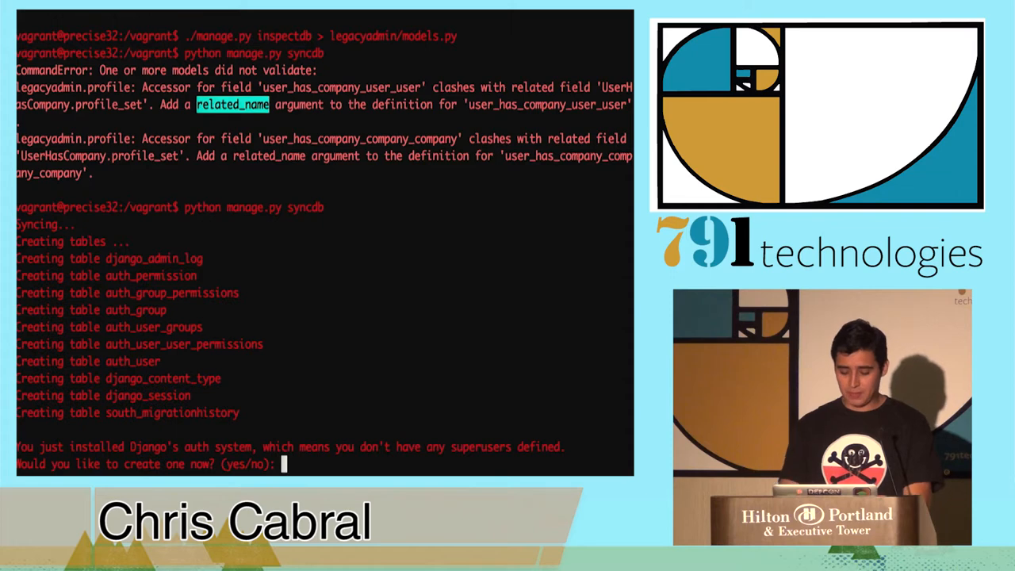
{"action": "type", "text": "yes"}
{"action": "key", "text": "Return"}
{"action": "type", "text": "hris"}
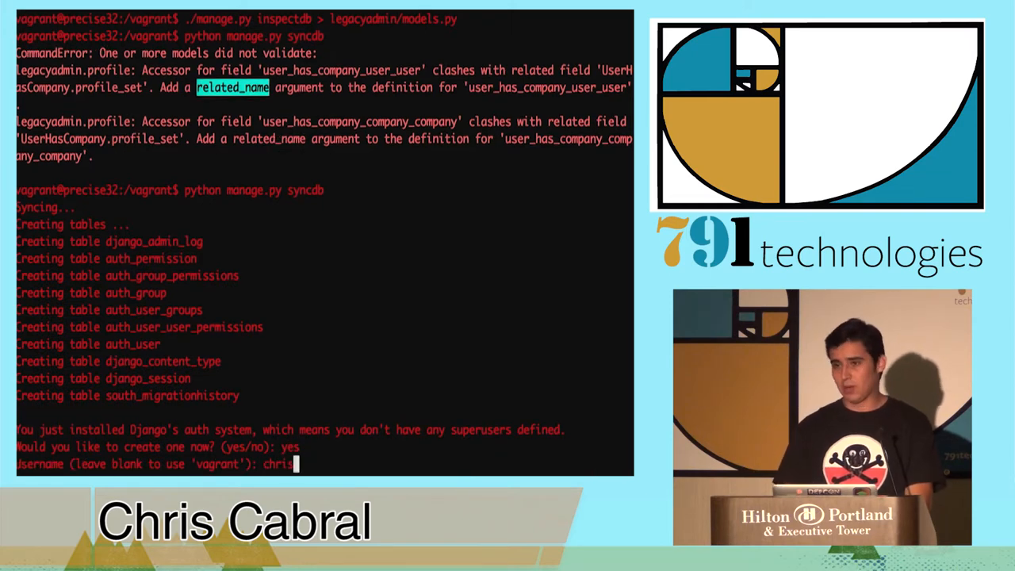
{"action": "key", "text": "Return"}
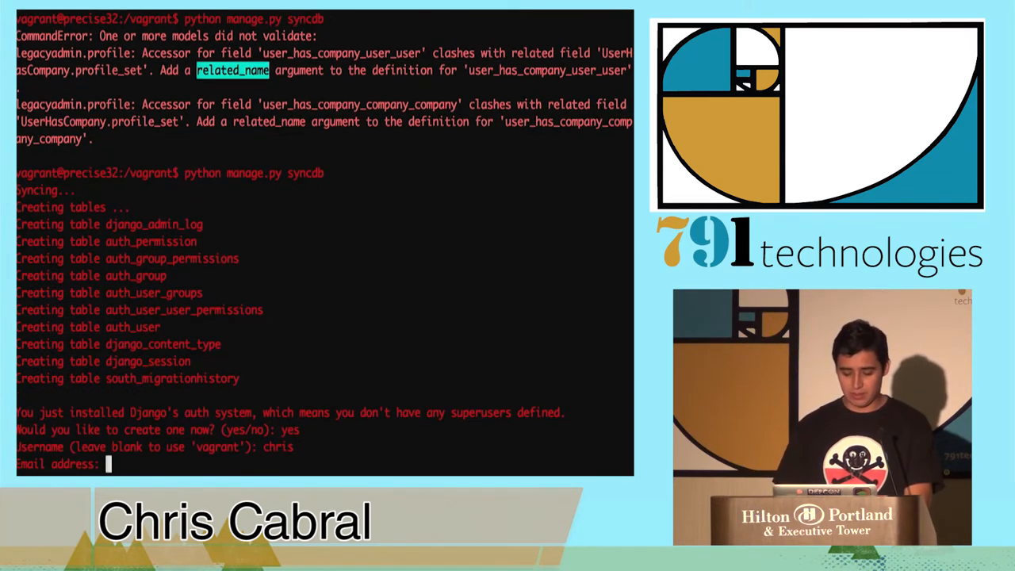
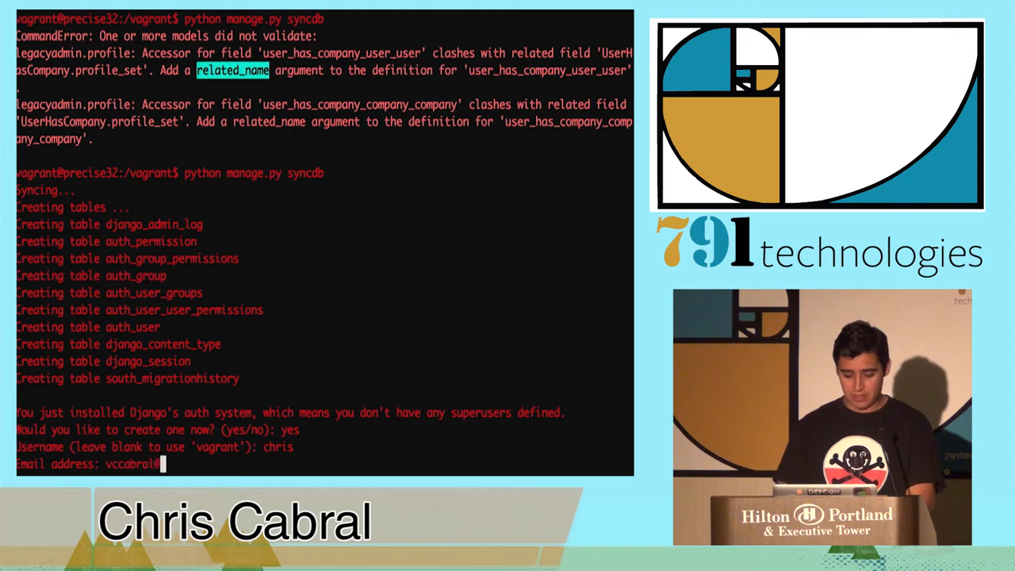
{"action": "key", "text": "Return"}
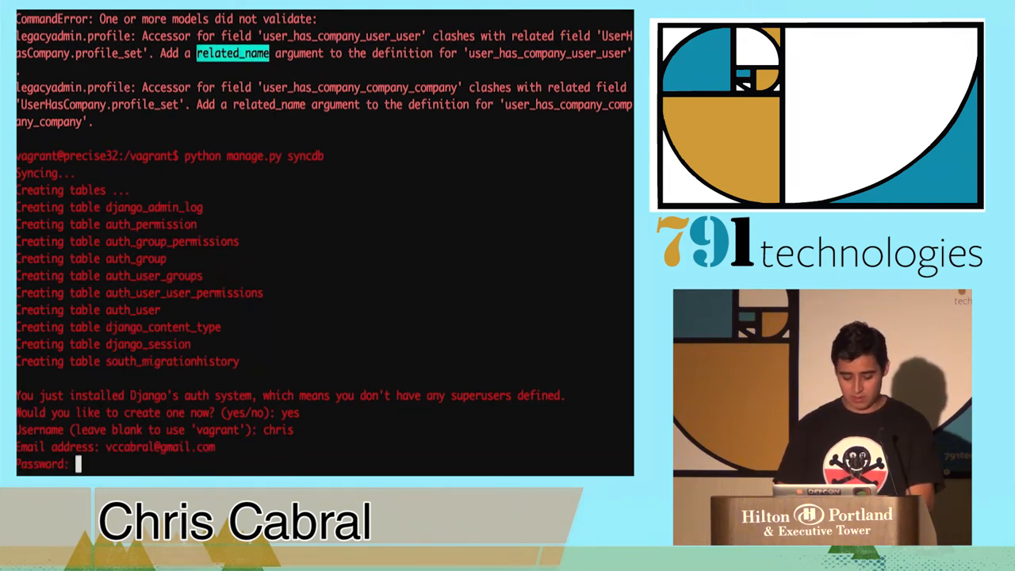
{"action": "key", "text": "Return"}
{"action": "key", "text": "Return"}
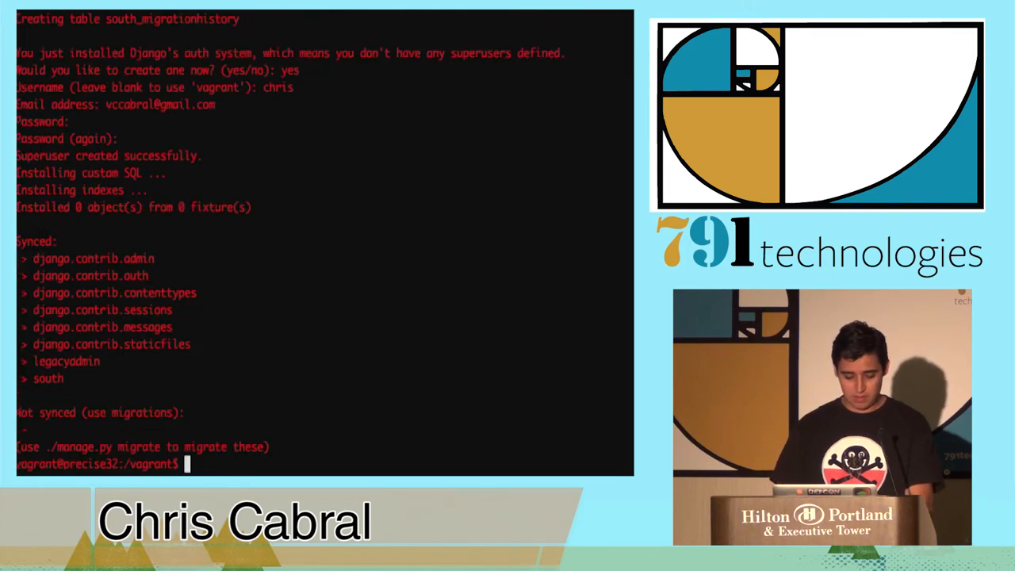
- Start the development server with runserver 0.0.0.0:8000 and bring Safari to the front
{"action": "key", "text": "super+Tab"}
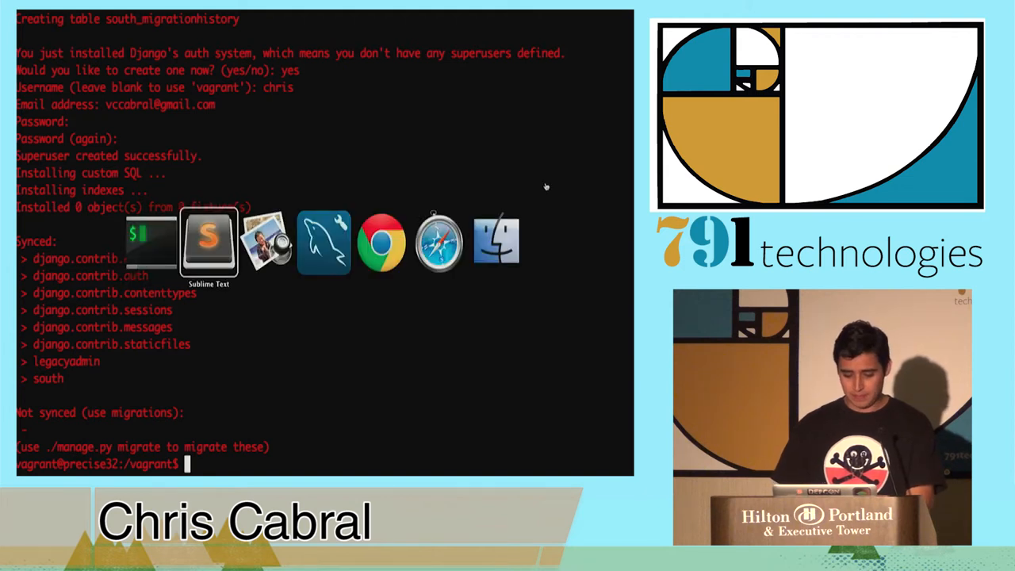
{"action": "key", "text": "Escape"}
{"action": "key", "text": "Up"}
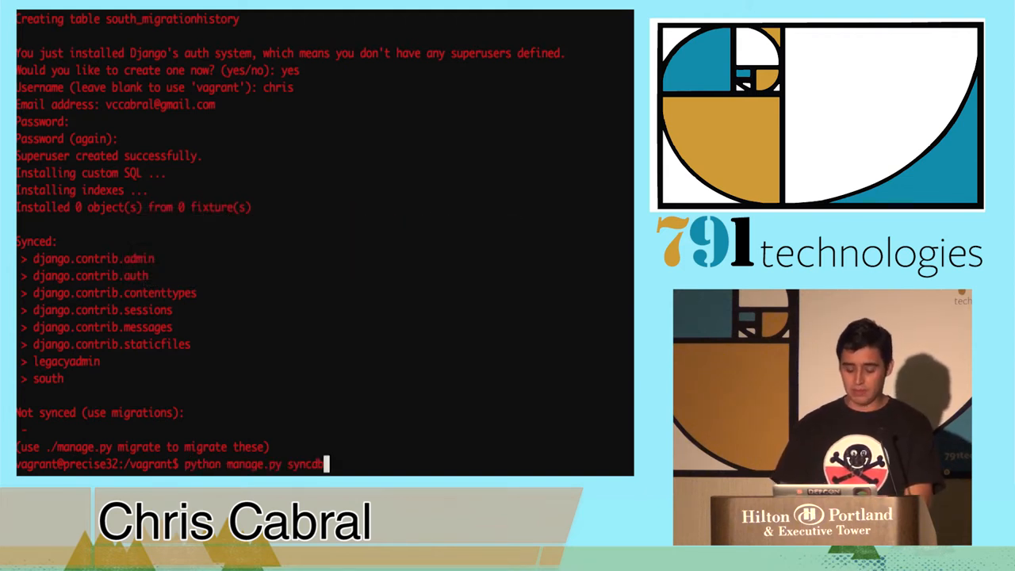
{"action": "key", "text": "BackSpace"}
{"action": "key", "text": "BackSpace"}
{"action": "key", "text": "BackSpace"}
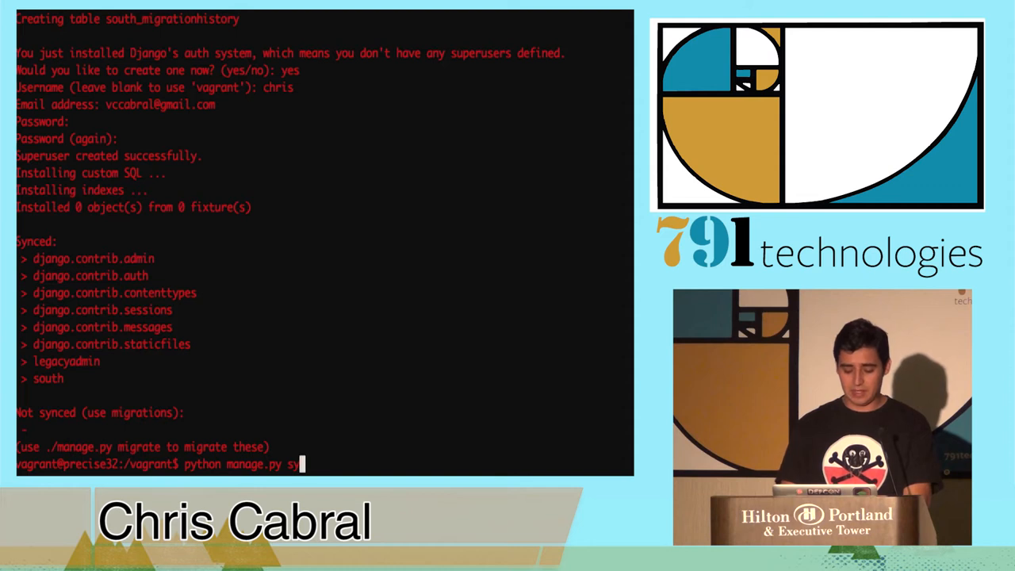
{"action": "key", "text": "BackSpace"}
{"action": "key", "text": "BackSpace"}
{"action": "type", "text": "nserver 0.0.0.0"}
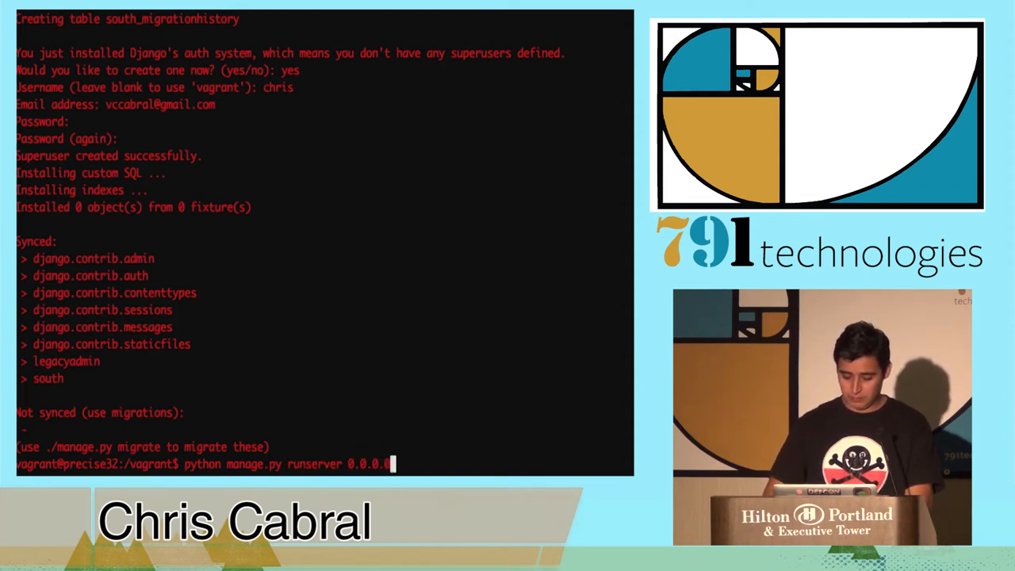
{"action": "type", "text": ":8000"}
{"action": "key", "text": "Return"}
{"action": "key", "text": "super+Tab"}
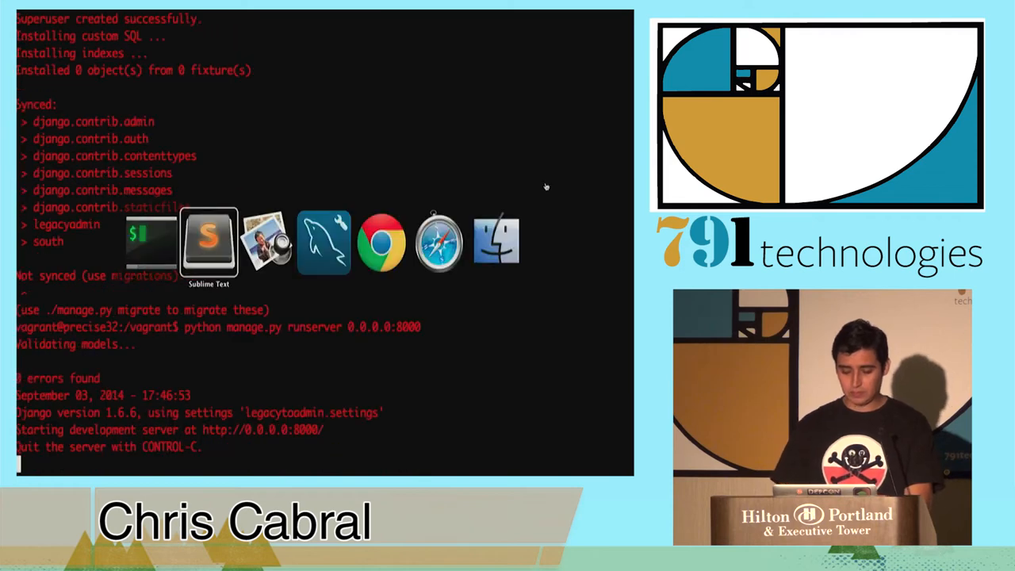
{"action": "key", "text": "Tab"}
{"action": "key", "text": "Tab"}
{"action": "key", "text": "Tab"}
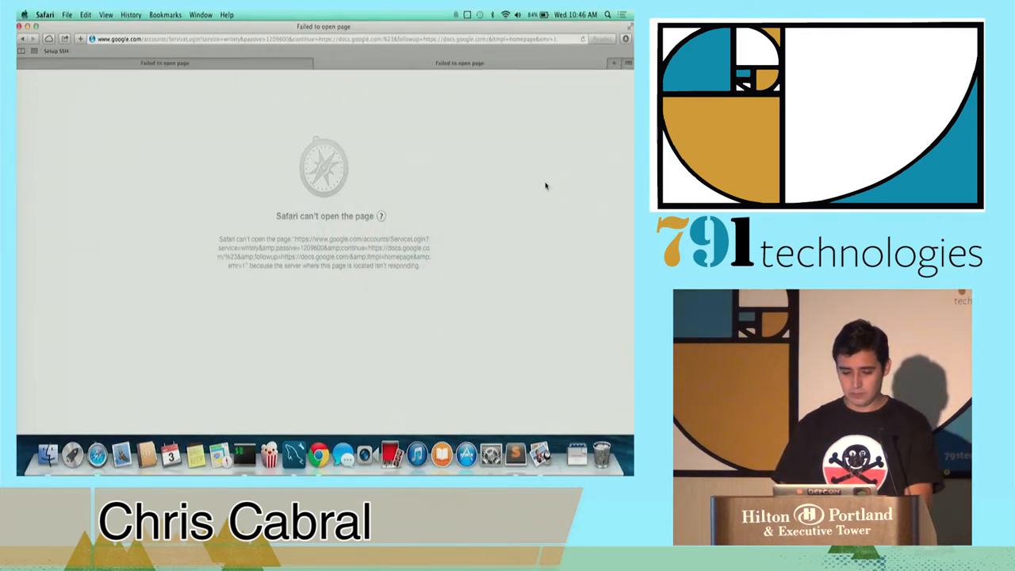
- In a new Chrome tab, load localhost:8001/admin and log in to the Django admin site
{"action": "key", "text": "super+Tab"}
{"action": "key", "text": "Tab"}
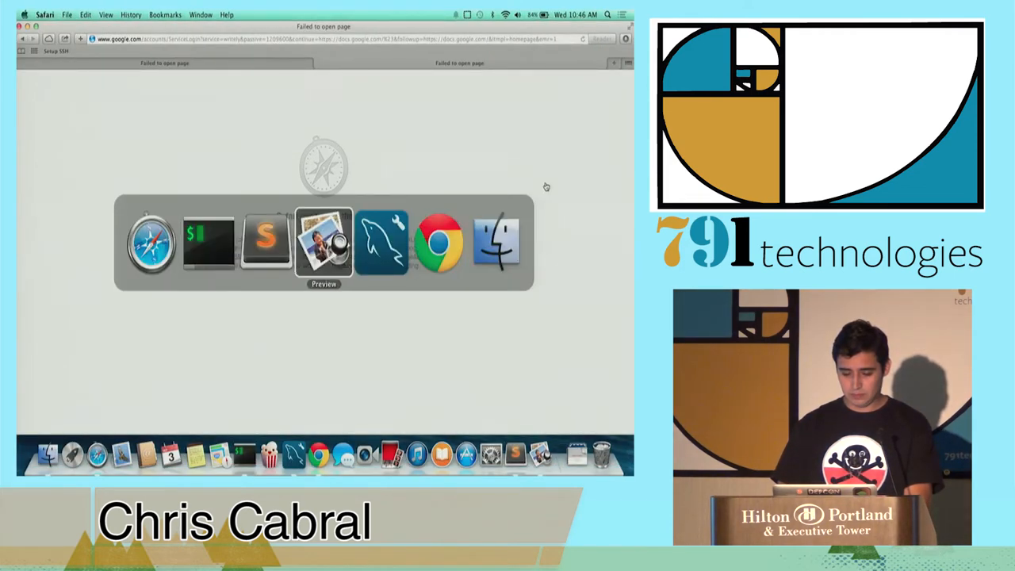
{"action": "key", "text": "Tab"}
{"action": "key", "text": "super+t"}
{"action": "type", "text": "localhost:8001"}
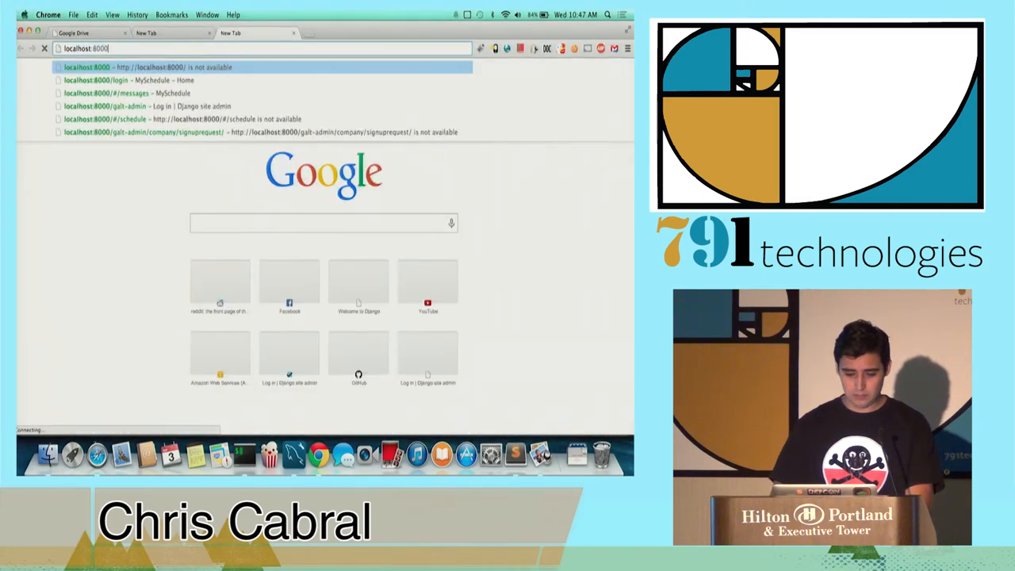
{"action": "key", "text": "Return"}
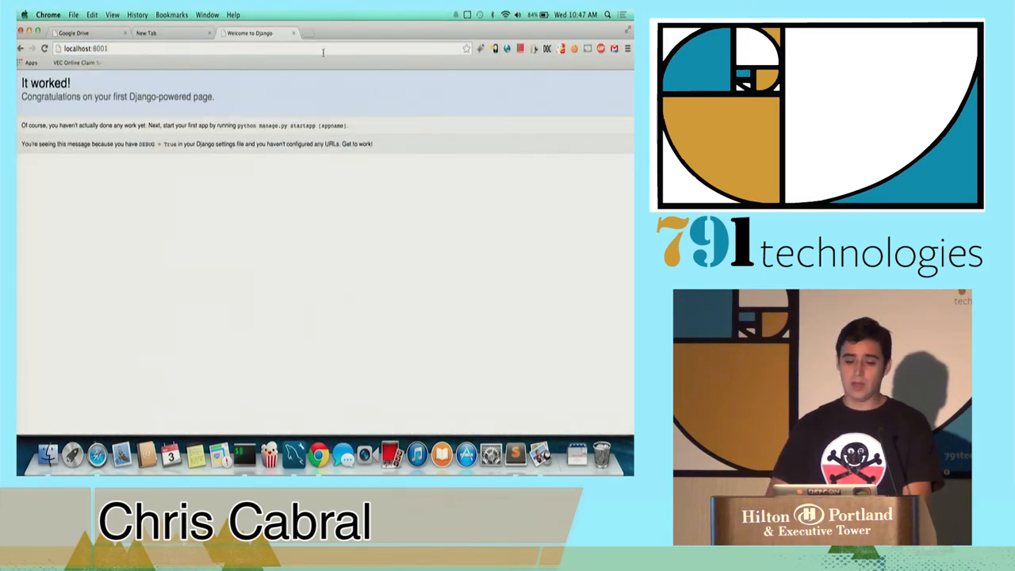
{"action": "left_click", "coordinate": [323, 49]}
{"action": "type", "text": "/"}
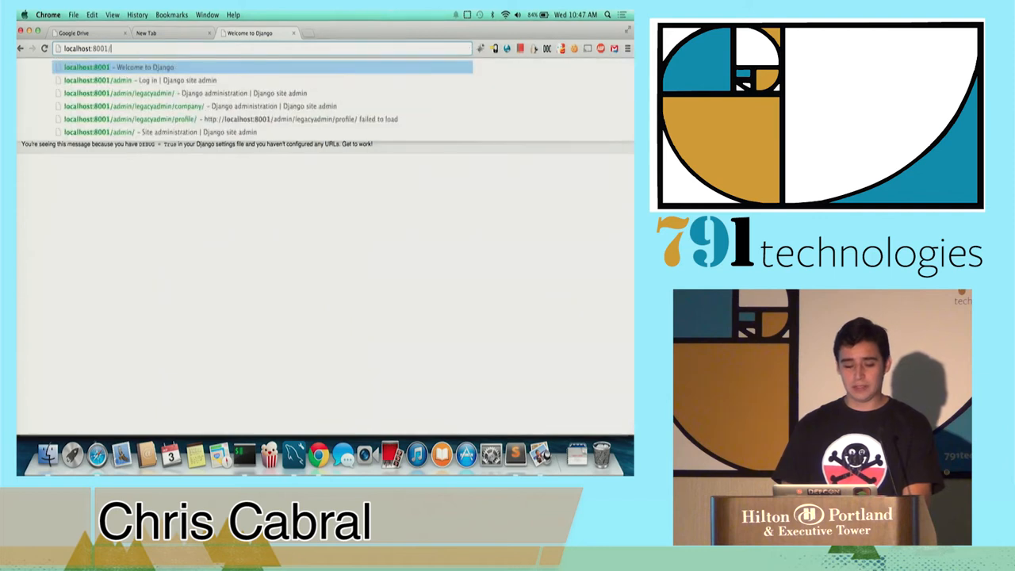
{"action": "type", "text": "admin"}
{"action": "key", "text": "Return"}
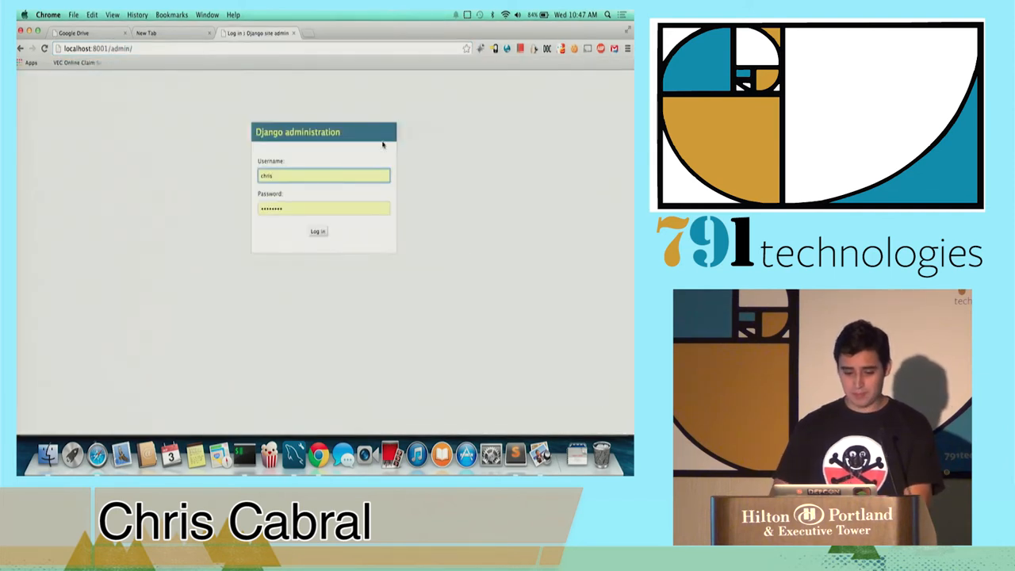
{"action": "left_click", "coordinate": [317, 233]}
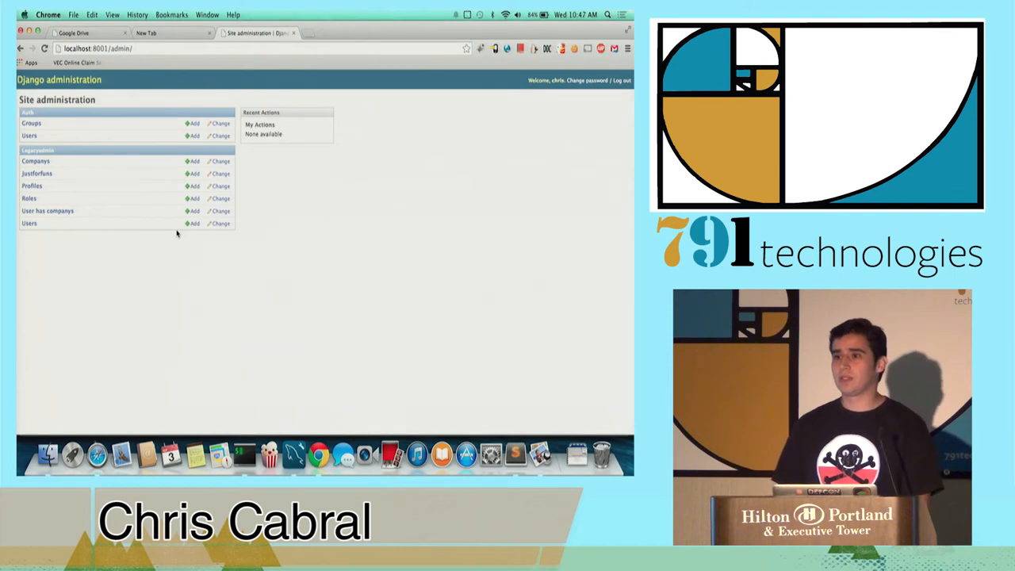
- Go to the Companys list and start a blank Add company form
{"action": "left_click", "coordinate": [36, 161]}
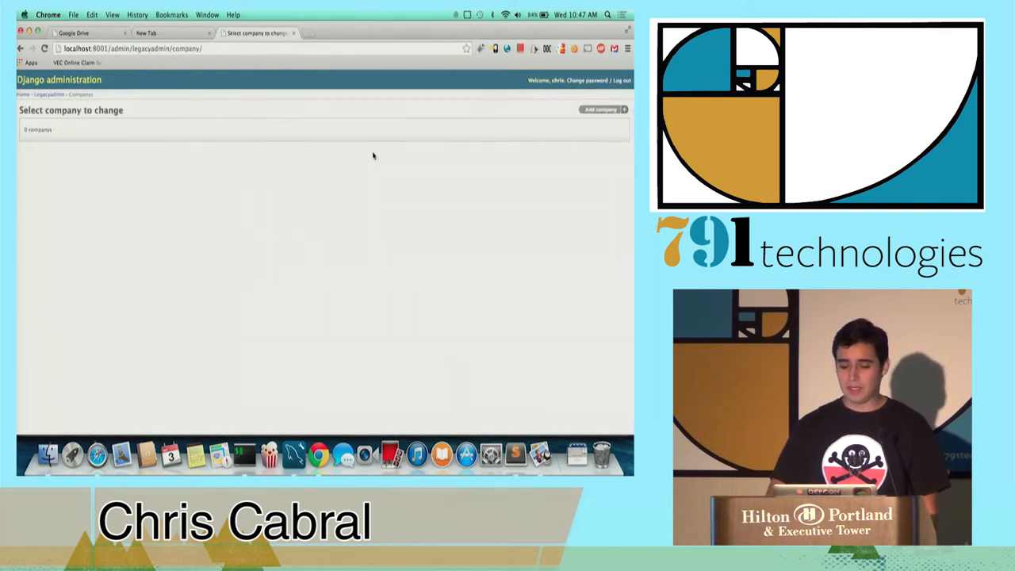
{"action": "left_click", "coordinate": [602, 109]}
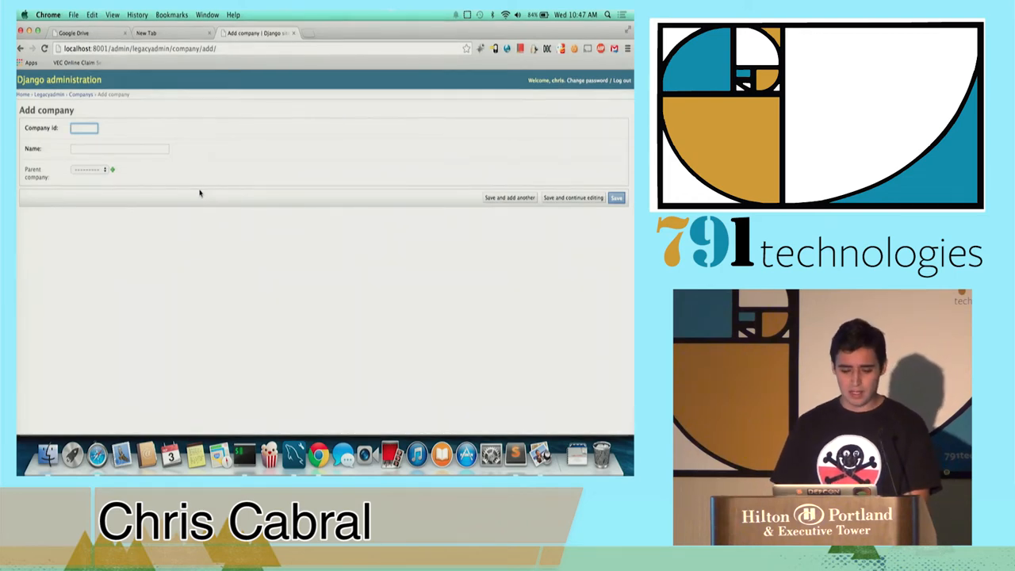
{"action": "key", "text": "super+Tab"}
- Select company_id's IntegerField in models.py and check the Company table's columns in the database diagram
{"action": "key", "text": "Tab"}
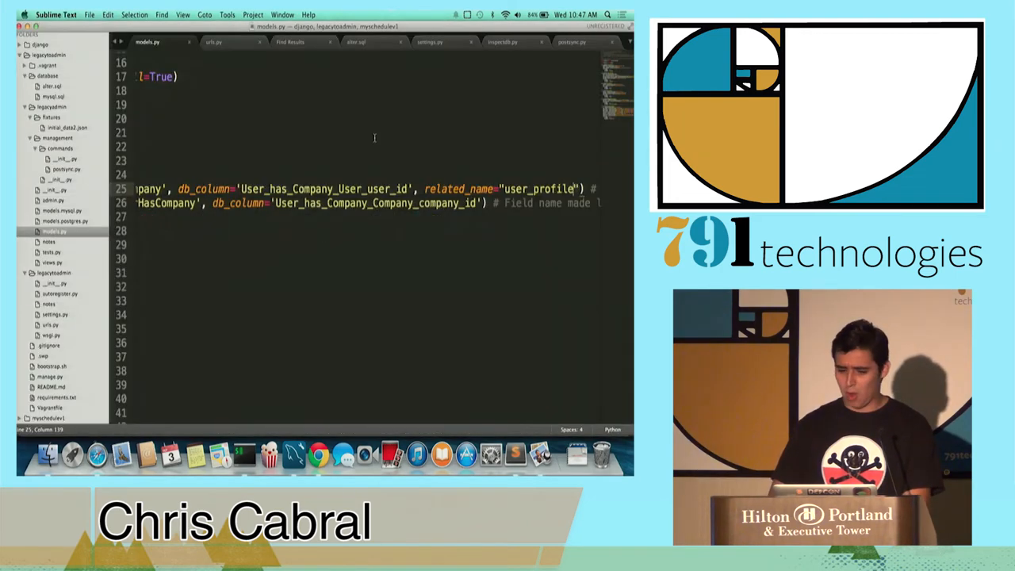
{"action": "scroll", "coordinate": [317, 238], "scroll_direction": "left", "scroll_amount": 5}
{"action": "scroll", "coordinate": [295, 238], "scroll_direction": "up", "scroll_amount": 5}
{"action": "scroll", "coordinate": [297, 159], "scroll_direction": "up", "scroll_amount": 3}
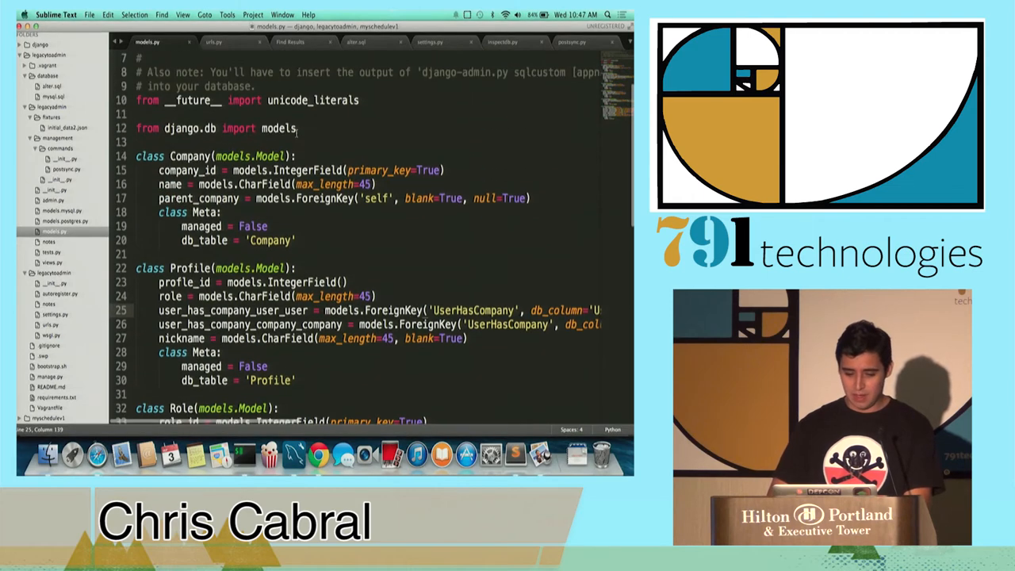
{"action": "double_click", "coordinate": [299, 170]}
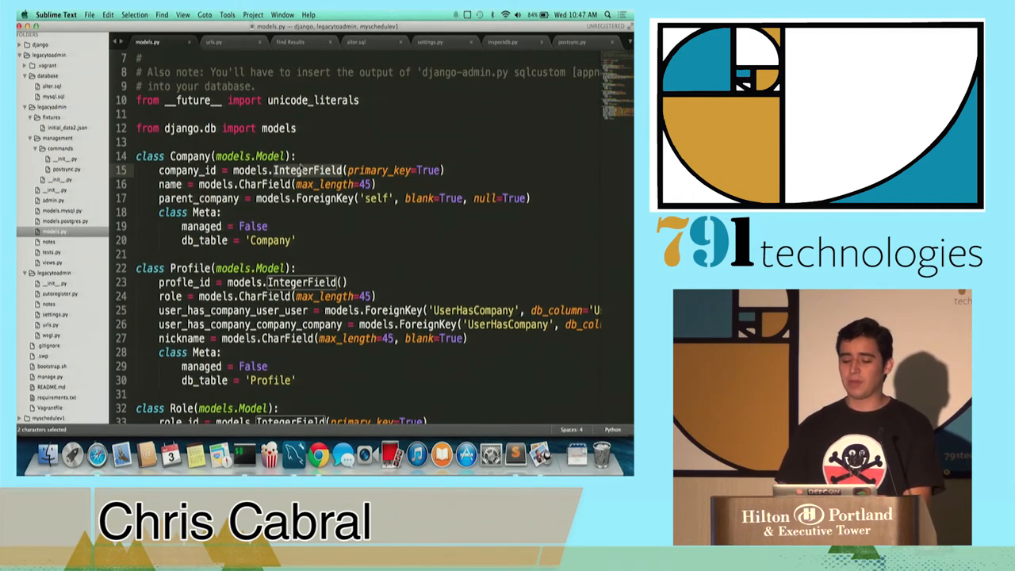
{"action": "key", "text": "super+Tab"}
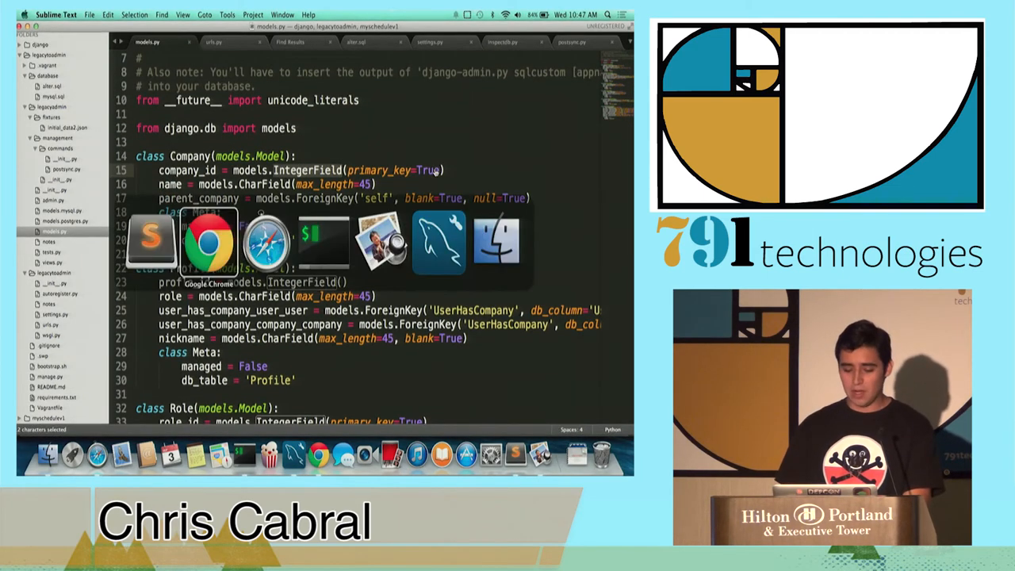
{"action": "key", "text": "Tab"}
{"action": "key", "text": "Tab"}
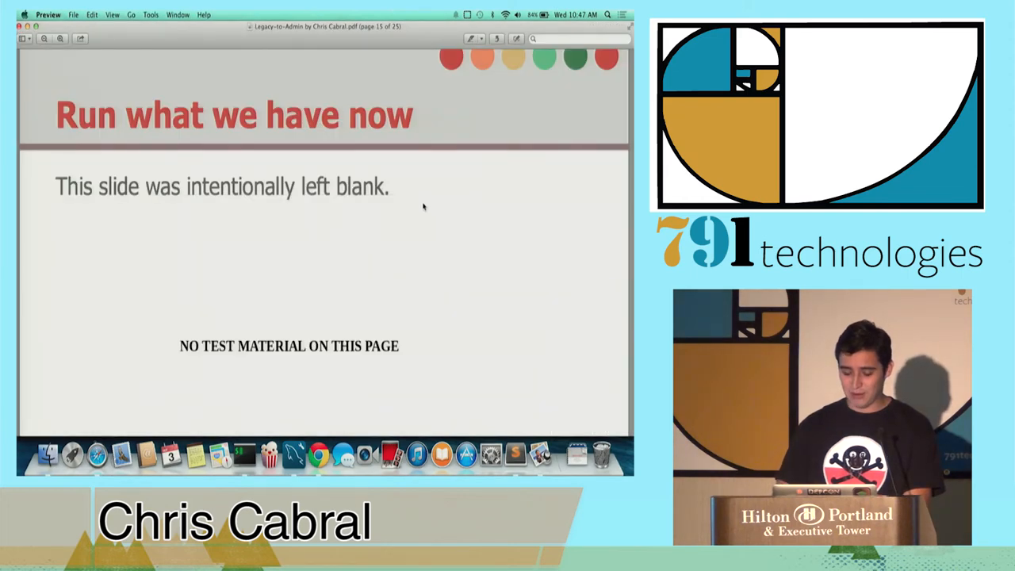
{"action": "key", "text": "super+Tab"}
{"action": "key", "text": "Tab"}
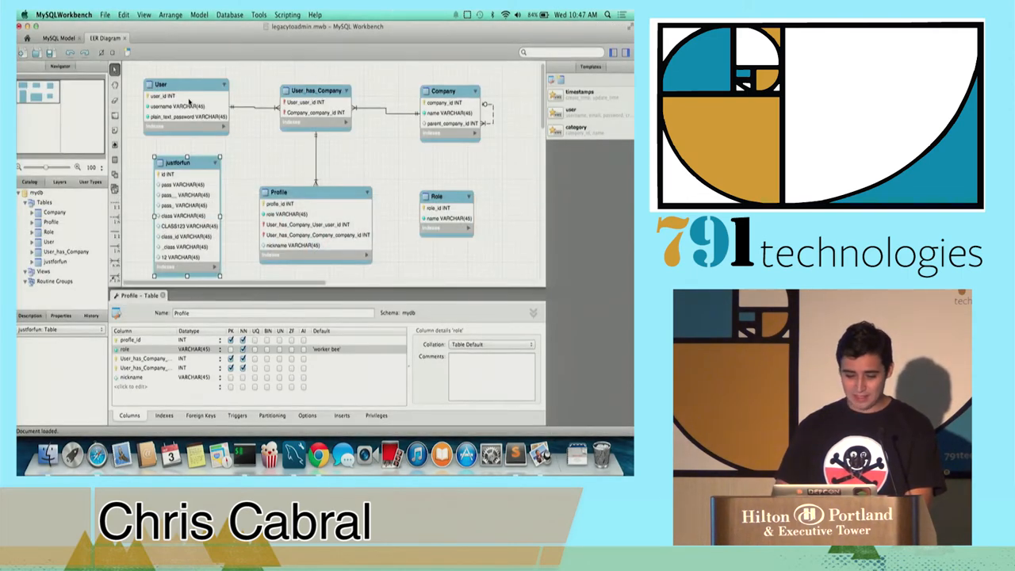
{"action": "double_click", "coordinate": [472, 111]}
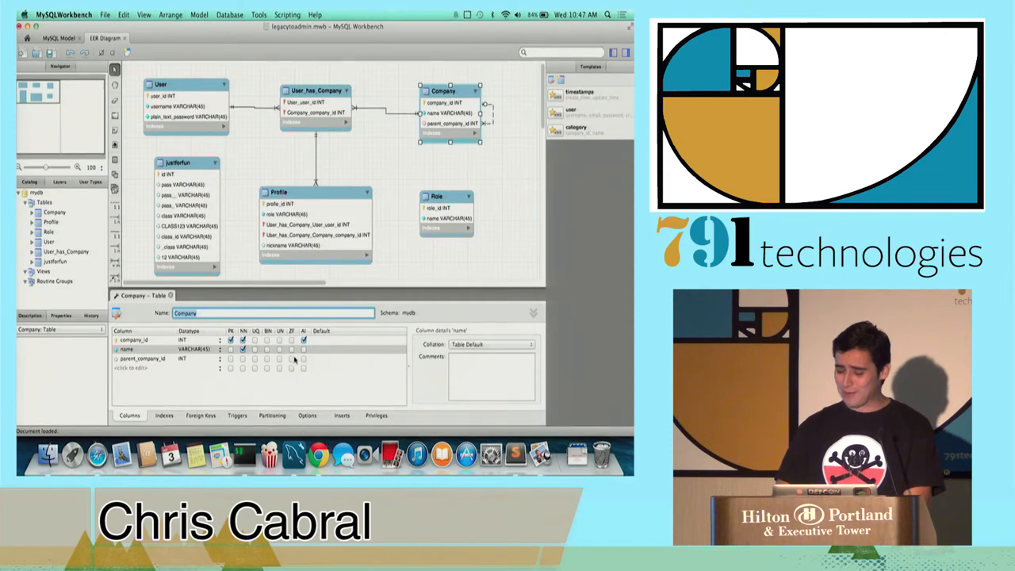
{"action": "key", "text": "super+Tab"}
{"action": "key", "text": "super+Tab"}
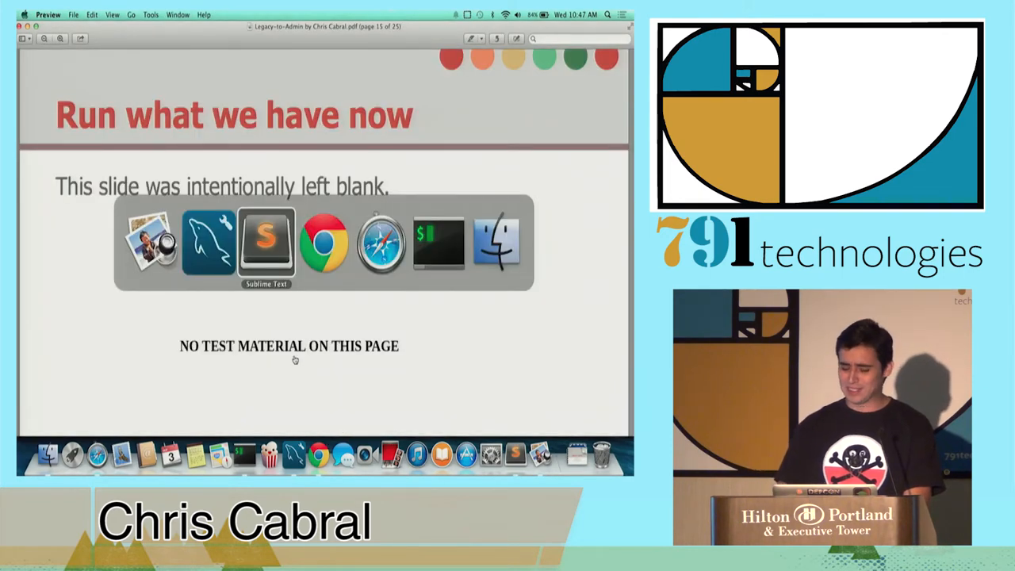
{"action": "key", "text": "Tab"}
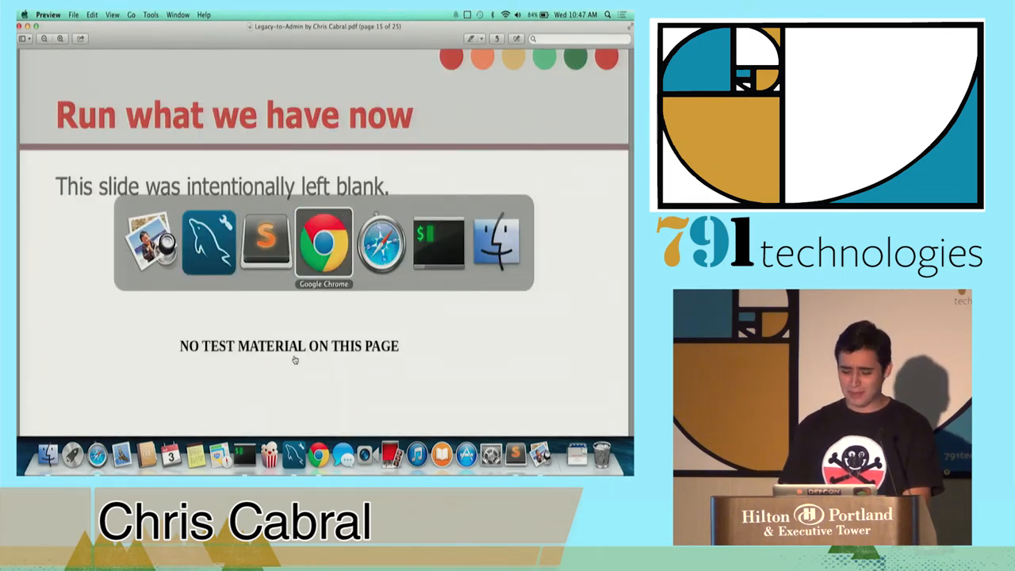
- Make company_id an AutoField, save models.py, and return to the browser and server log
{"action": "key", "text": "super+shift+Tab"}
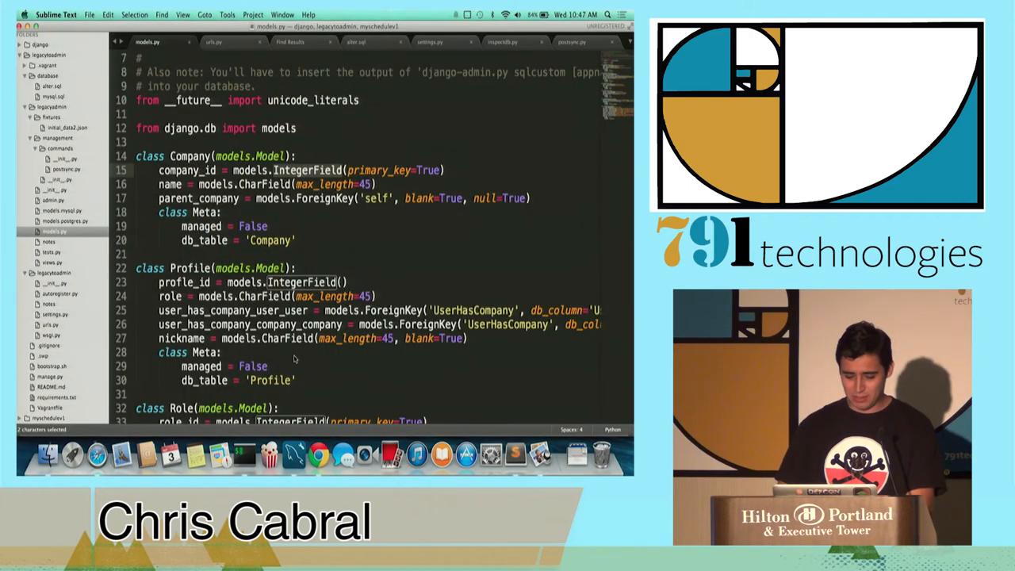
{"action": "left_click", "coordinate": [294, 358]}
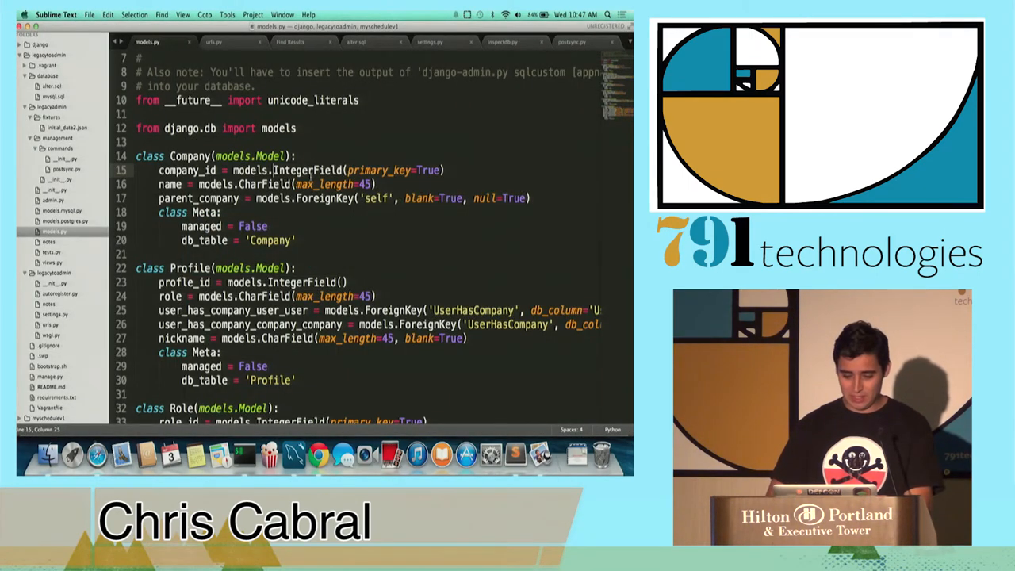
{"action": "type", "text": "AutoField"}
{"action": "key", "text": "super+s"}
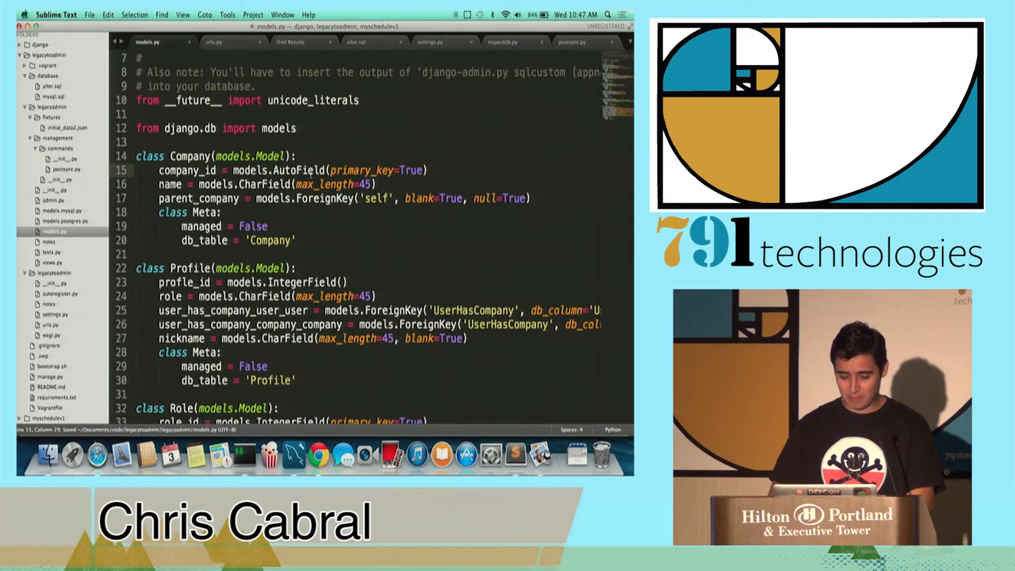
{"action": "key", "text": "super+Tab"}
{"action": "key", "text": "super+Tab"}
{"action": "key", "text": "super+Tab"}
{"action": "key", "text": "Tab"}
{"action": "key", "text": "Tab"}
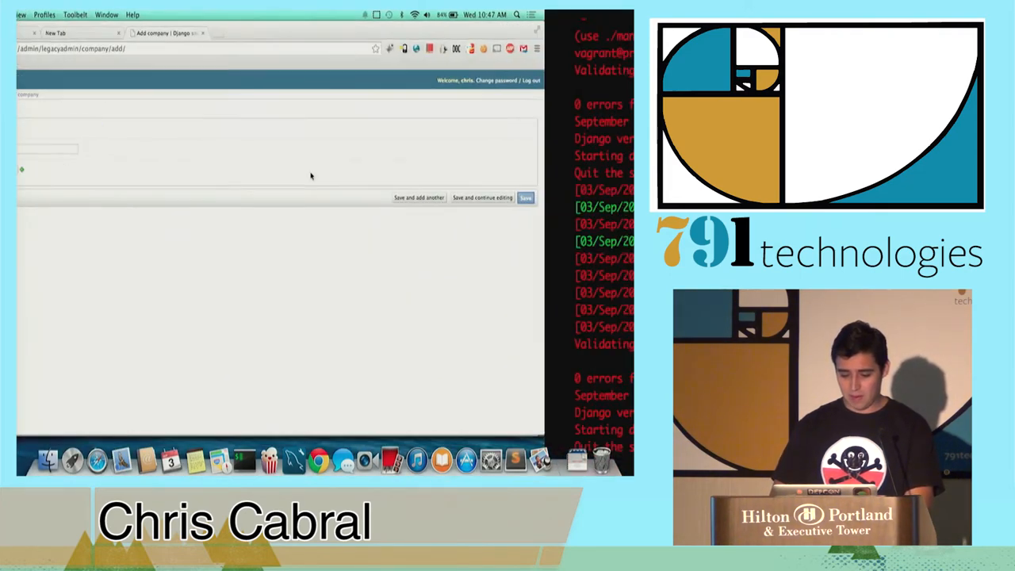
{"action": "key", "text": "super+Tab"}
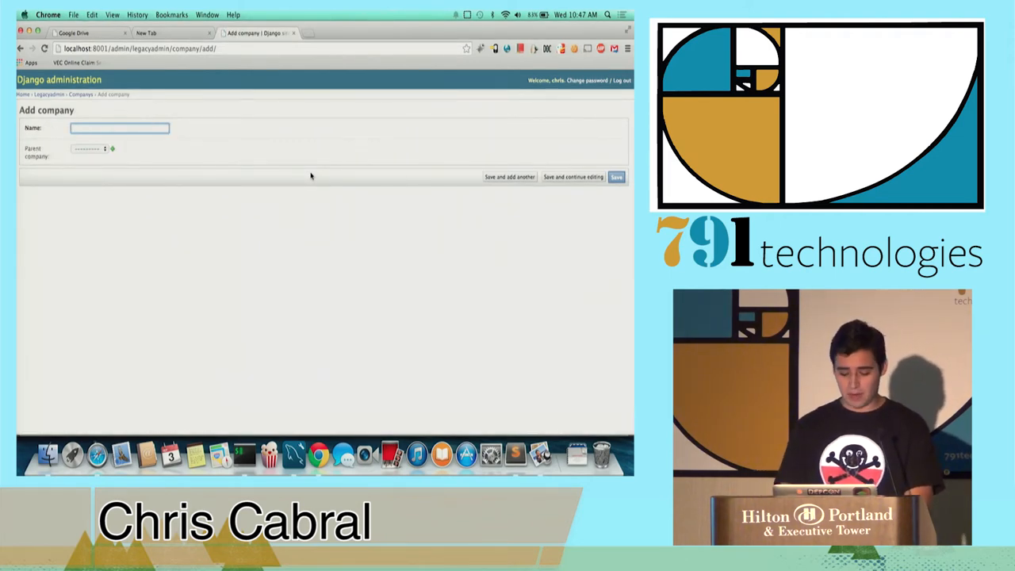
- Accept the autofill name myschedule.com on the Add company form and move to Parent company
{"action": "key", "text": "Down"}
{"action": "key", "text": "Tab"}
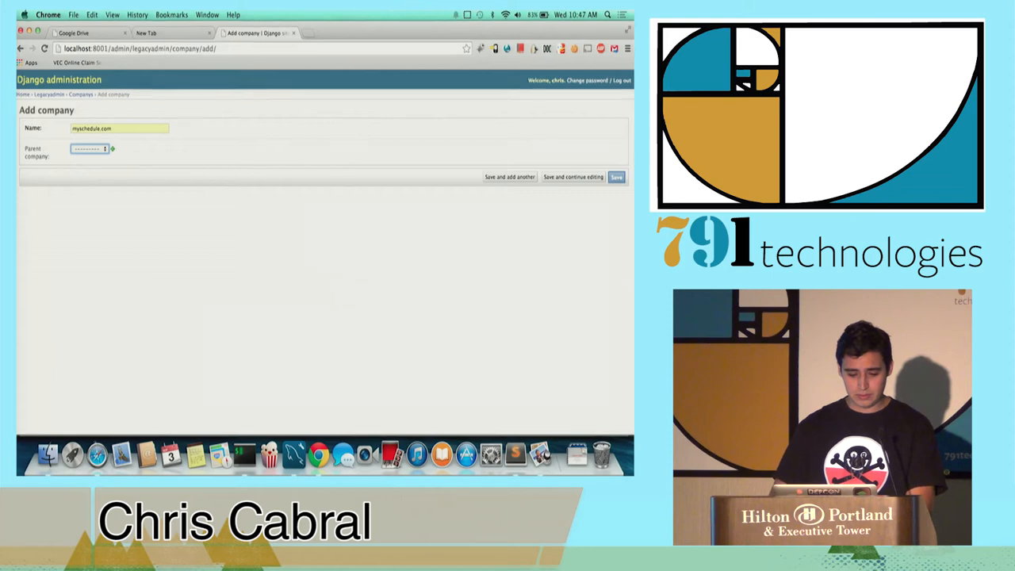
- Save the new company, then add __str__ = lambda self: self.name to Company and save models.py
{"action": "left_click", "coordinate": [616, 176]}
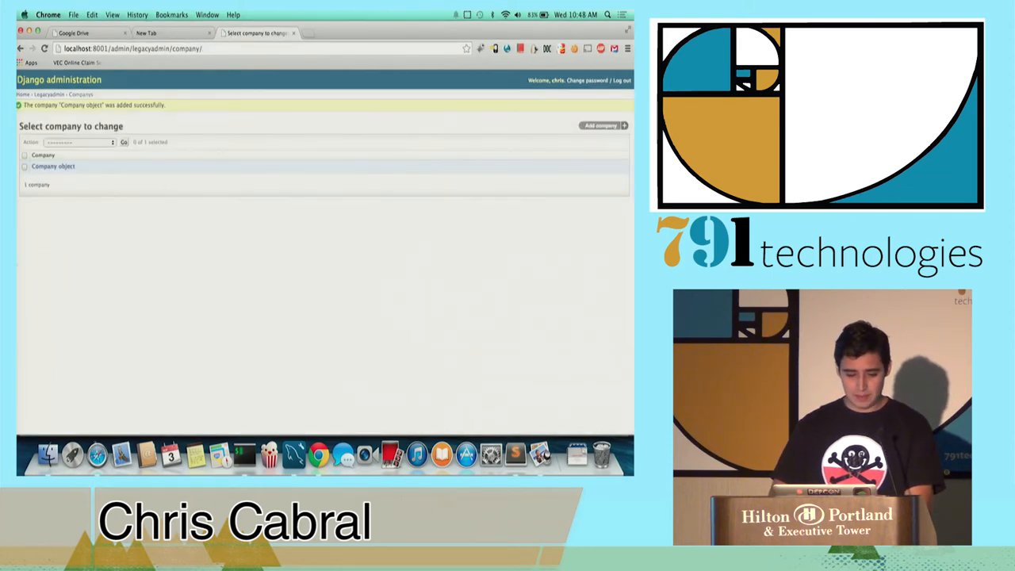
{"action": "key", "text": "super+Tab"}
{"action": "key", "text": "Tab"}
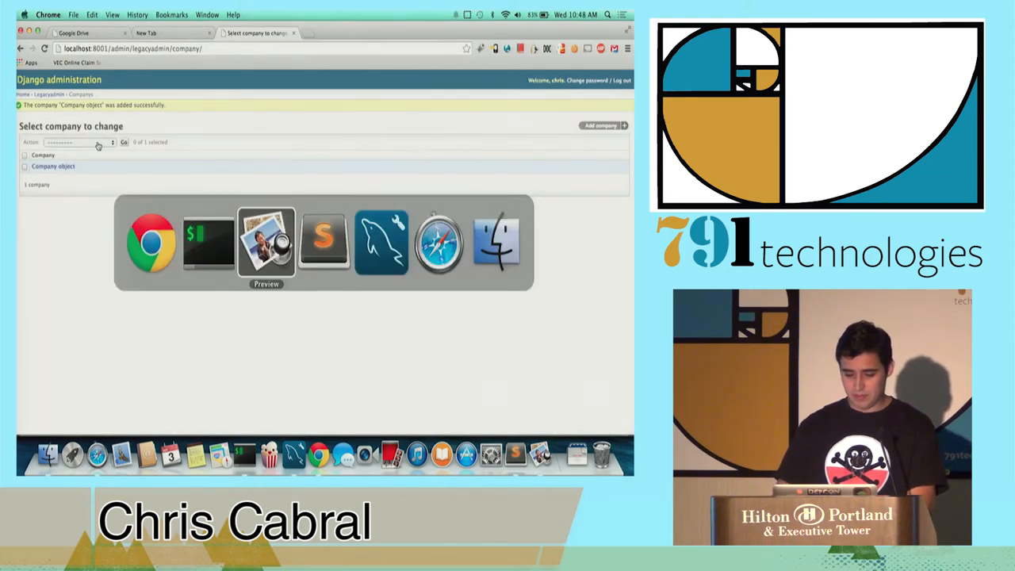
{"action": "key", "text": "Tab"}
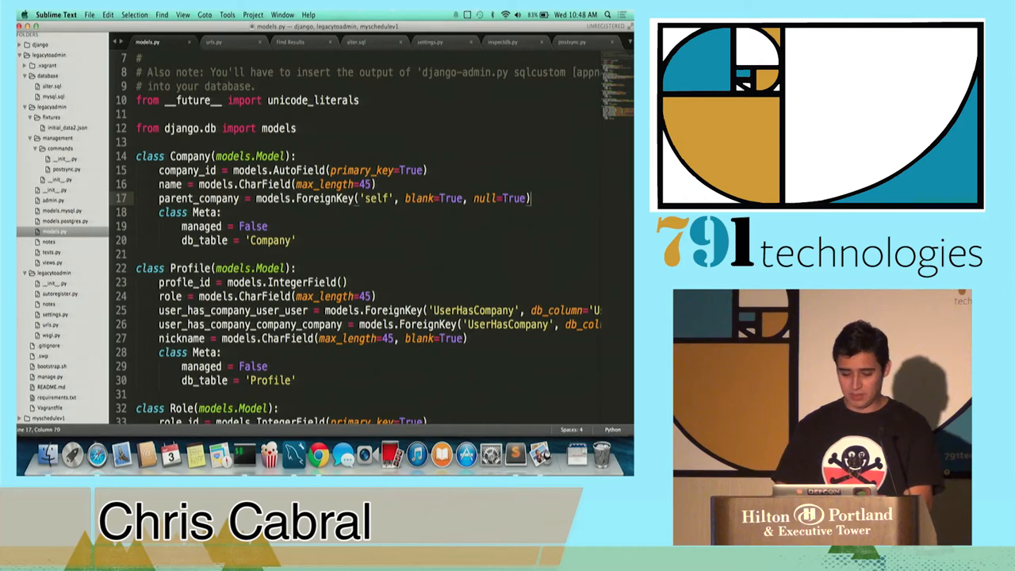
{"action": "key", "text": "Return"}
{"action": "type", "text": "__str__ = lambda"}
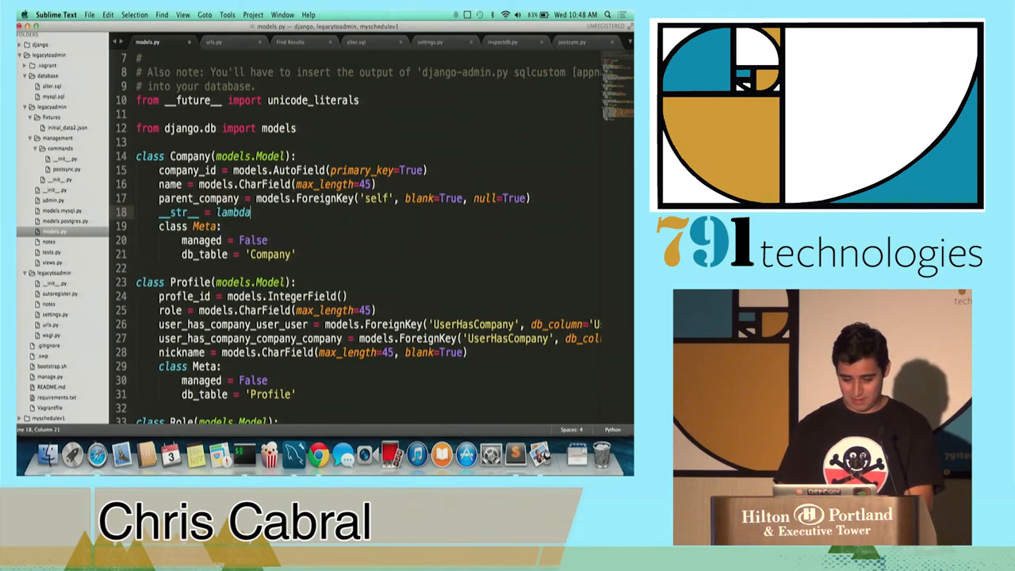
{"action": "type", "text": " self: self.name"}
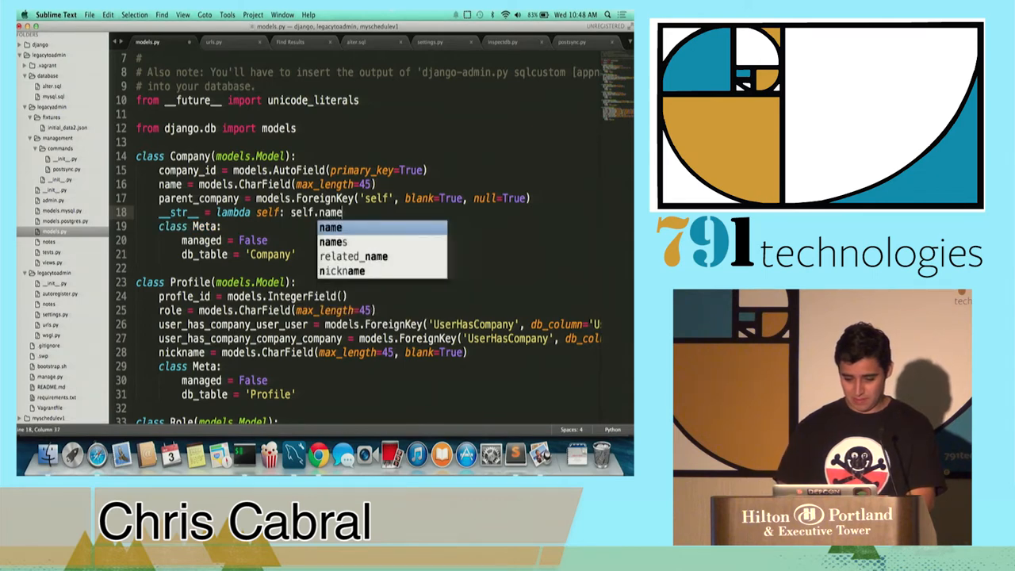
{"action": "key", "text": "super+s"}
{"action": "key", "text": "super+Tab"}
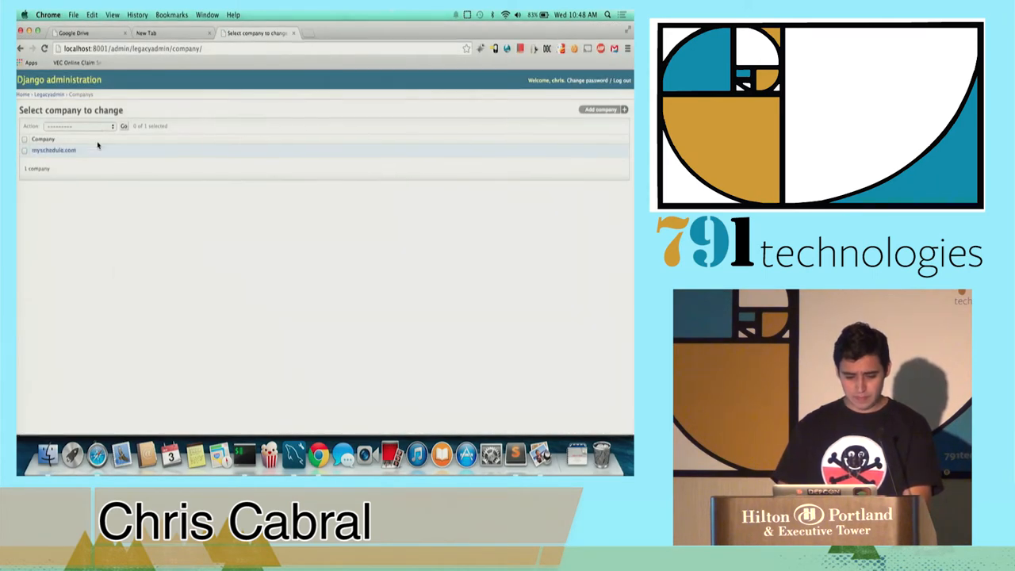
- Back in the admin, go to the Legacyadmin Users list and start the Add user form
{"action": "left_click", "coordinate": [46, 95]}
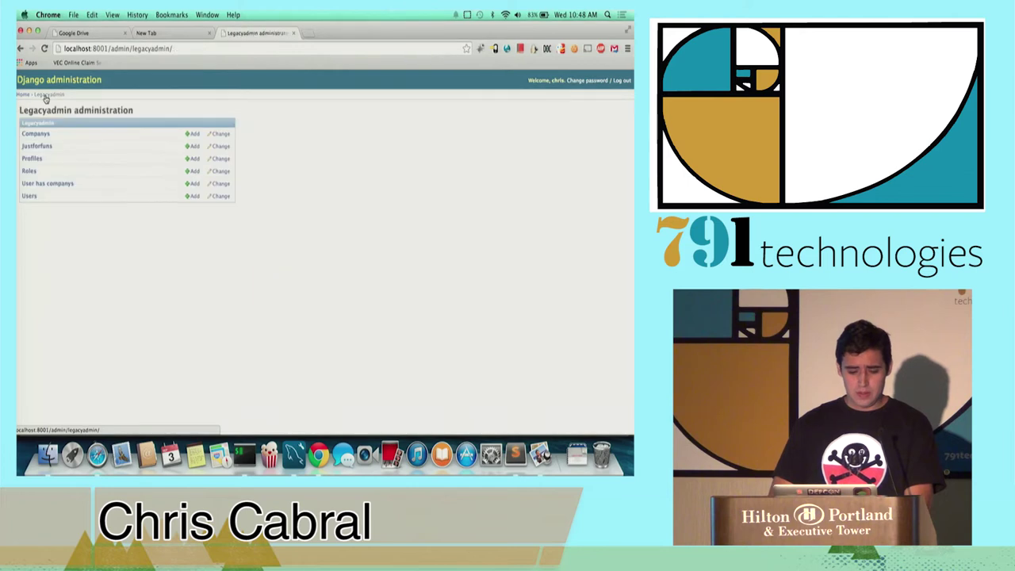
{"action": "left_click", "coordinate": [29, 195]}
{"action": "left_click", "coordinate": [607, 110]}
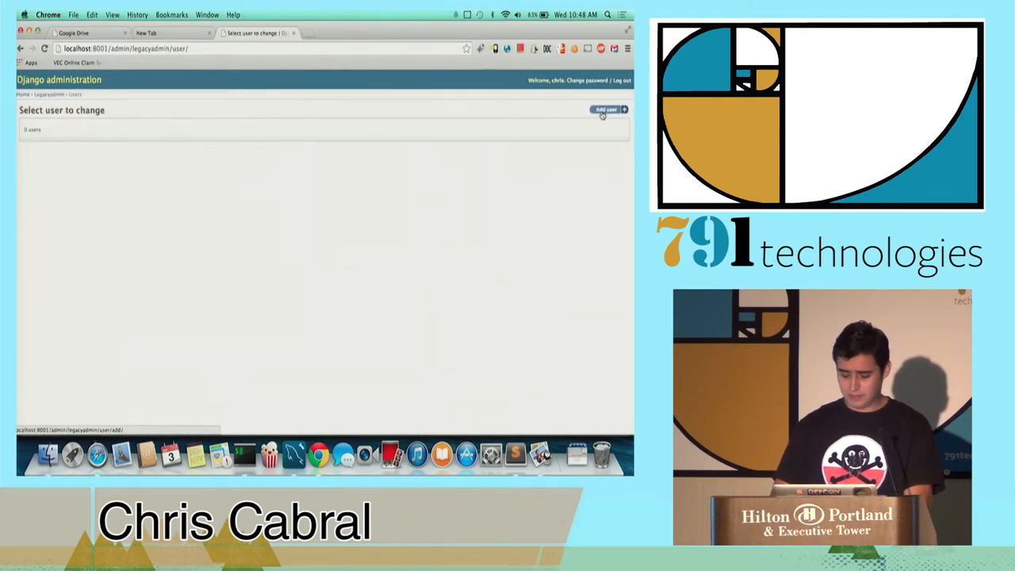
- Change the User model's user_id from IntegerField to AutoField by copying from Company
{"action": "key", "text": "super+Tab"}
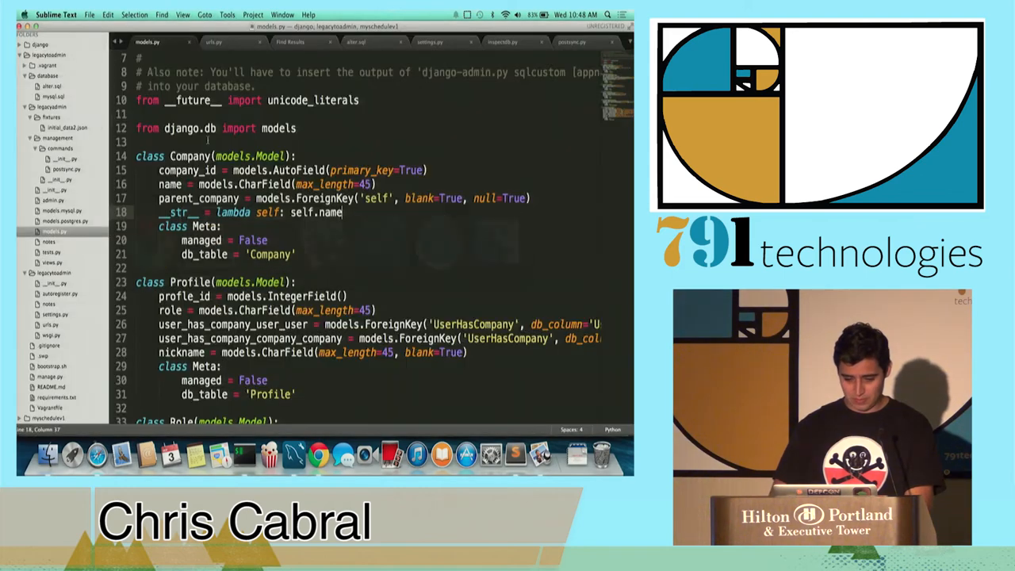
{"action": "double_click", "coordinate": [299, 171]}
{"action": "key", "text": "super+c"}
{"action": "scroll", "coordinate": [296, 239], "scroll_direction": "down", "scroll_amount": 10}
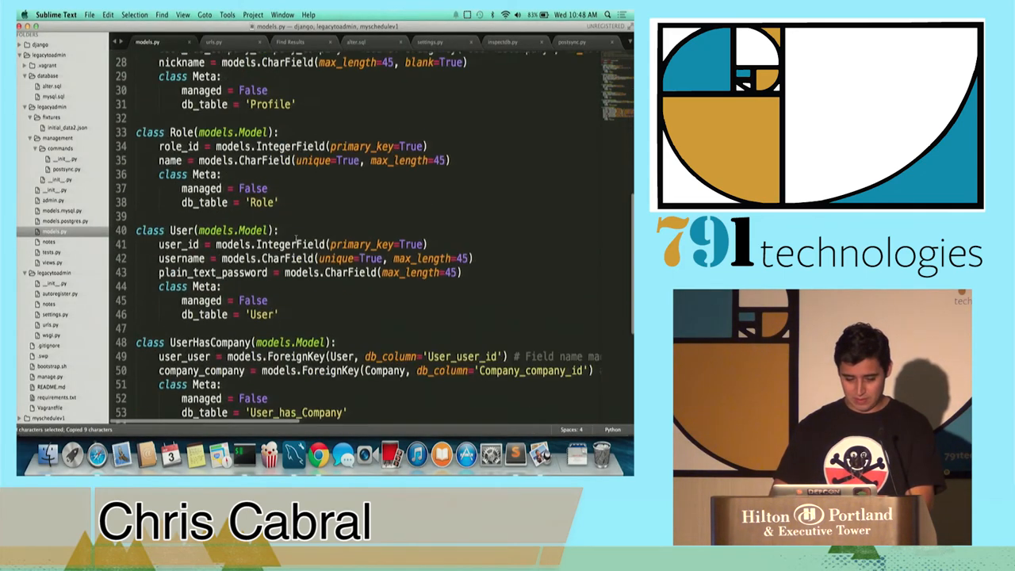
{"action": "scroll", "coordinate": [295, 239], "scroll_direction": "down", "scroll_amount": 3}
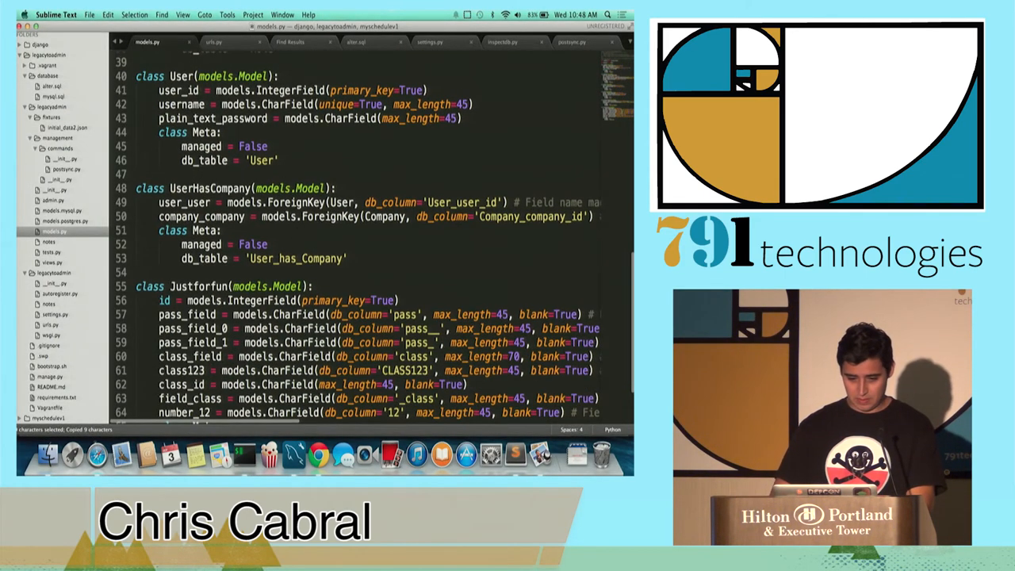
{"action": "double_click", "coordinate": [283, 91]}
{"action": "key", "text": "super+v"}
{"action": "scroll", "coordinate": [283, 238], "scroll_direction": "up", "scroll_amount": 10}
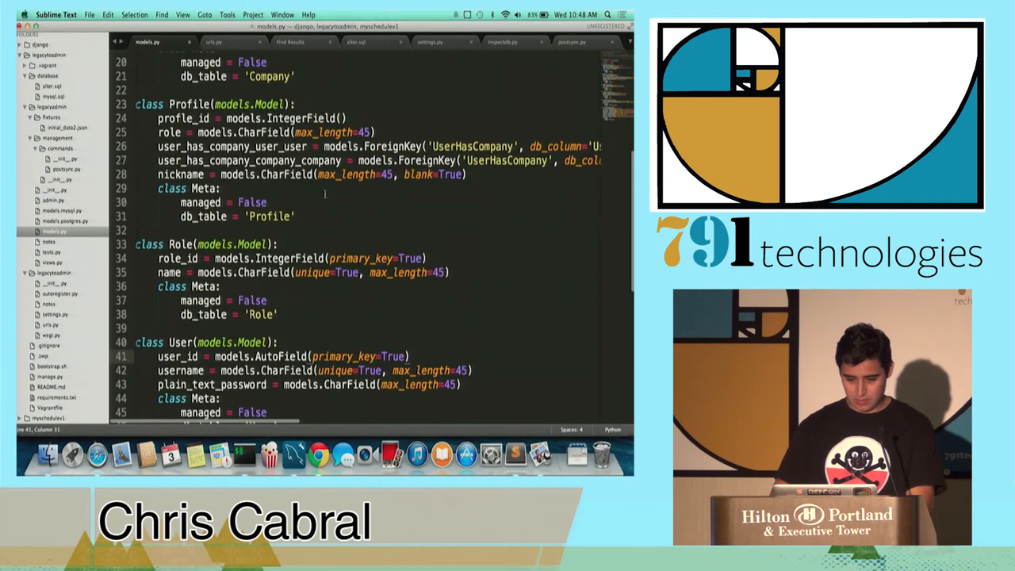
- Give User a __str__ lambda returning self.username, save models.py, and reload the Add user form
{"action": "key", "text": "Up"}
{"action": "key", "text": "Up"}
{"action": "key", "text": "Up"}
{"action": "key", "text": "Up"}
{"action": "key", "text": "Up"}
{"action": "key", "text": "Up"}
{"action": "key", "text": "Up"}
{"action": "key", "text": "Up"}
{"action": "key", "text": "Up"}
{"action": "key", "text": "Up"}
{"action": "key", "text": "Up"}
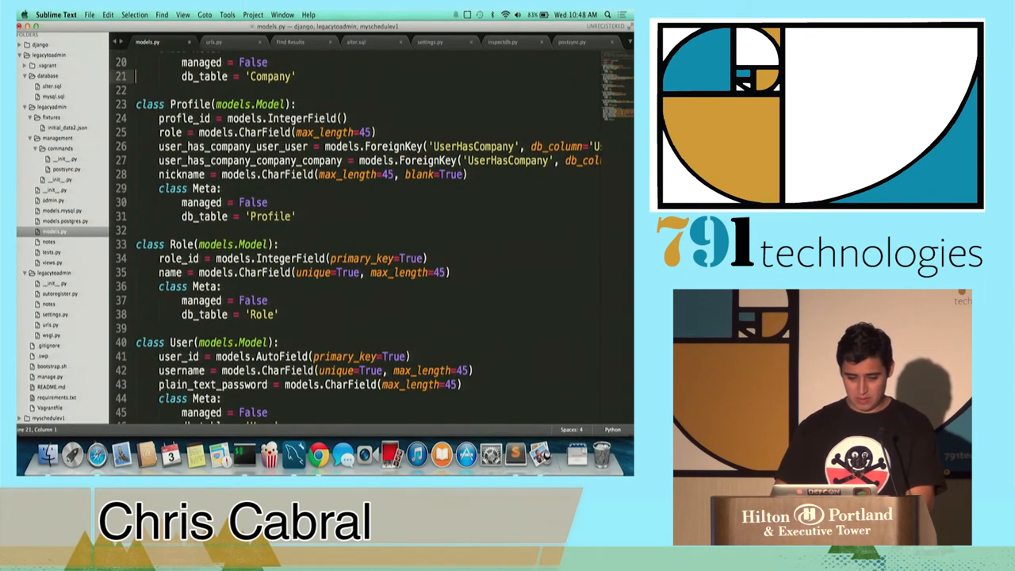
{"action": "scroll", "coordinate": [299, 237], "scroll_direction": "up", "scroll_amount": 2}
{"action": "key", "text": "super+c"}
{"action": "scroll", "coordinate": [299, 334], "scroll_direction": "down", "scroll_amount": 5}
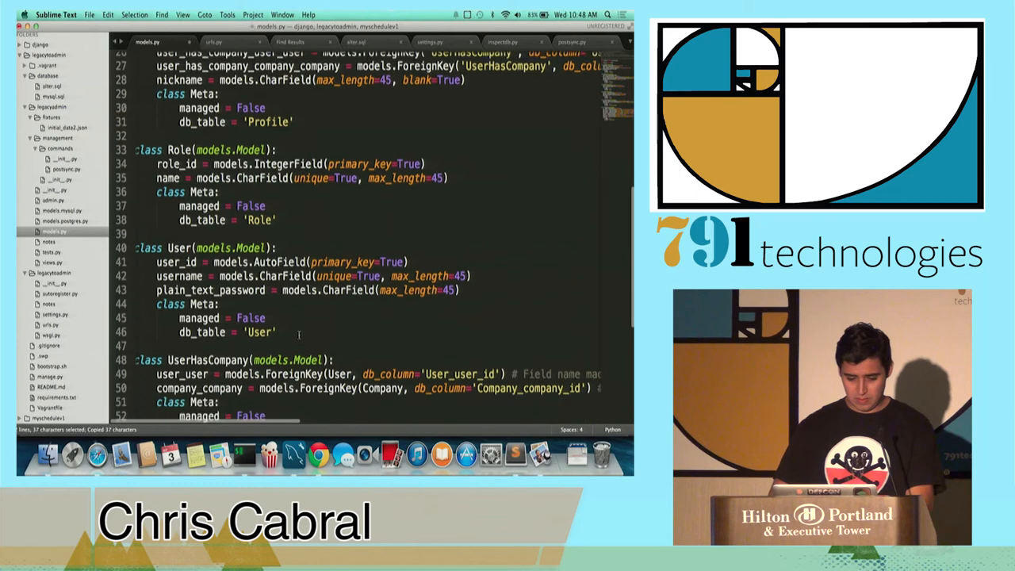
{"action": "scroll", "coordinate": [299, 334], "scroll_direction": "down", "scroll_amount": 3}
{"action": "left_click", "coordinate": [136, 224]}
{"action": "key", "text": "super+v"}
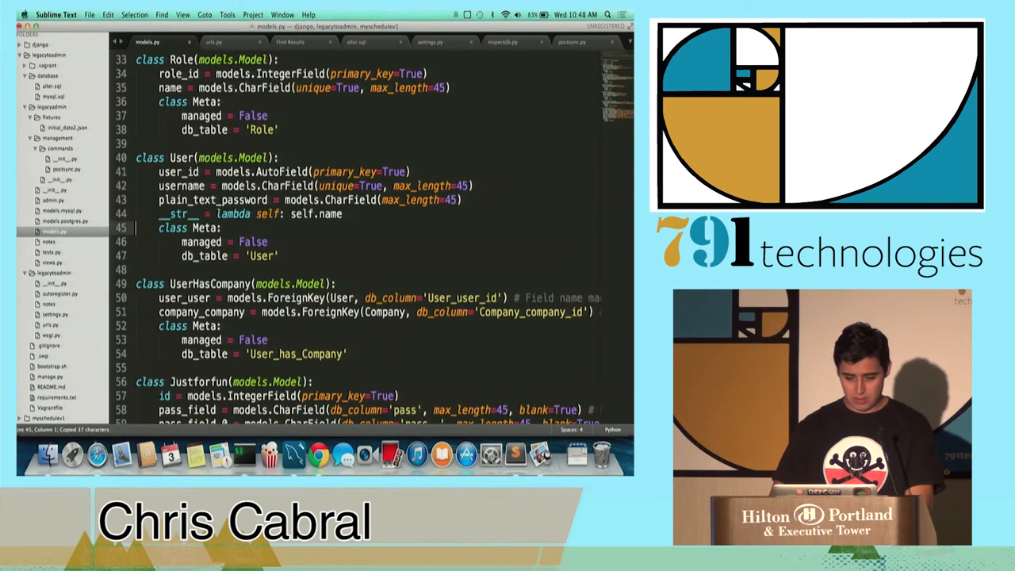
{"action": "key", "text": "Up"}
{"action": "double_click", "coordinate": [172, 186]}
{"action": "key", "text": "super+c"}
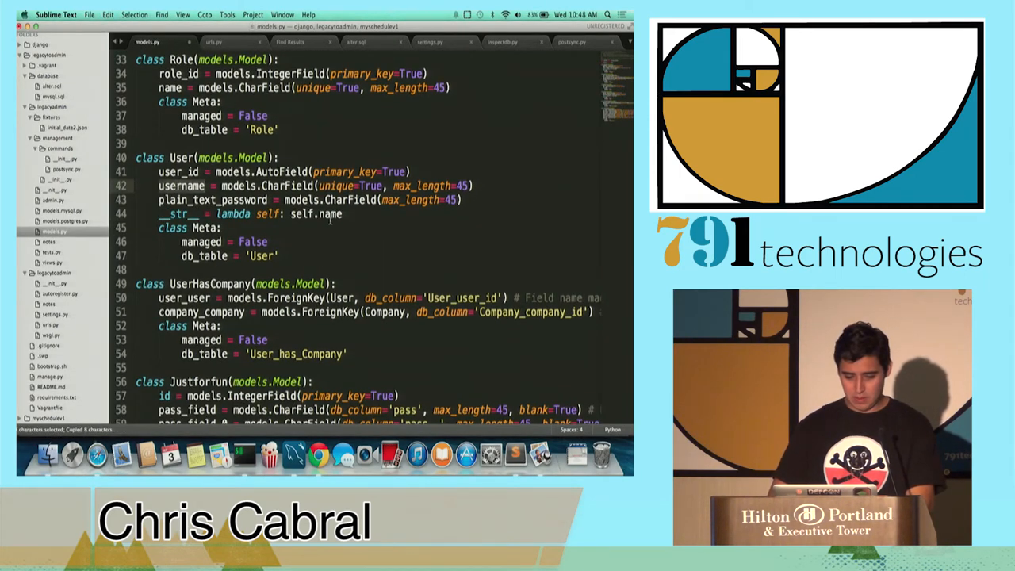
{"action": "double_click", "coordinate": [329, 214]}
{"action": "key", "text": "super+v"}
{"action": "key", "text": "super+s"}
{"action": "key", "text": "super+Tab"}
{"action": "key", "text": "super+r"}
{"action": "type", "text": "chris"}
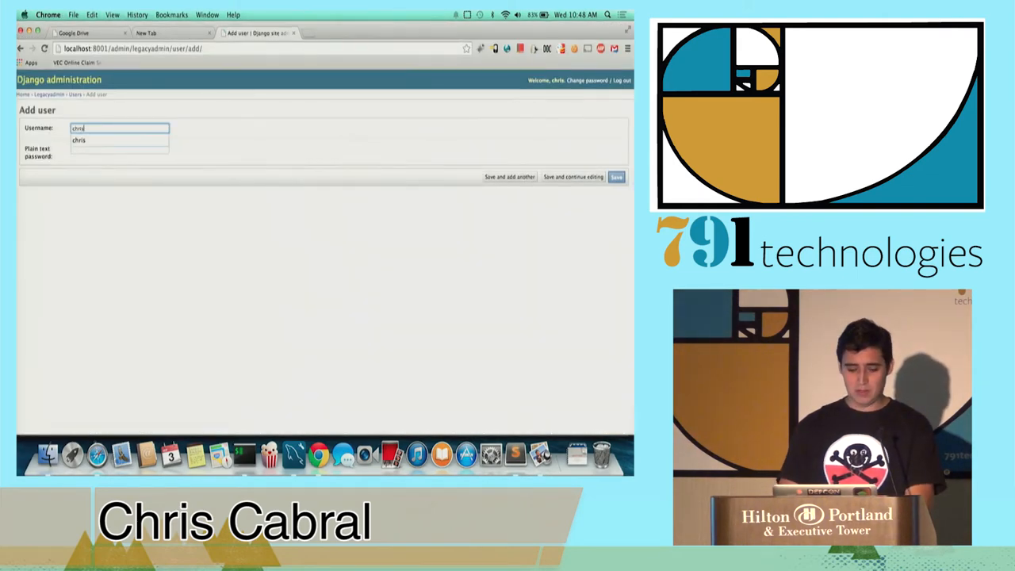
- Add a user chris with the remembered password, save it, and return to the Legacyadmin index
{"action": "key", "text": "Tab"}
{"action": "type", "text": "p"}
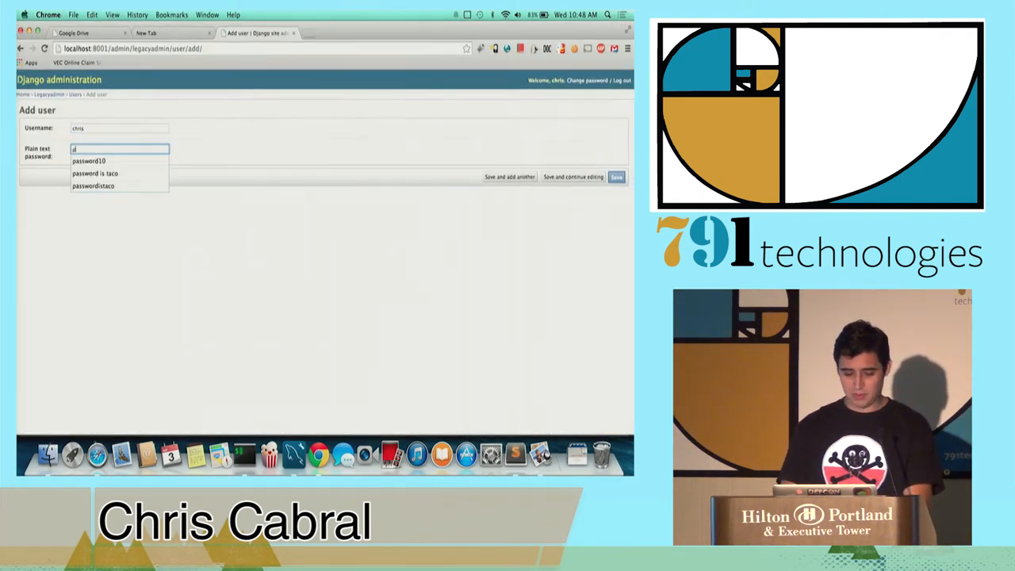
{"action": "key", "text": "Down"}
{"action": "key", "text": "Down"}
{"action": "key", "text": "Return"}
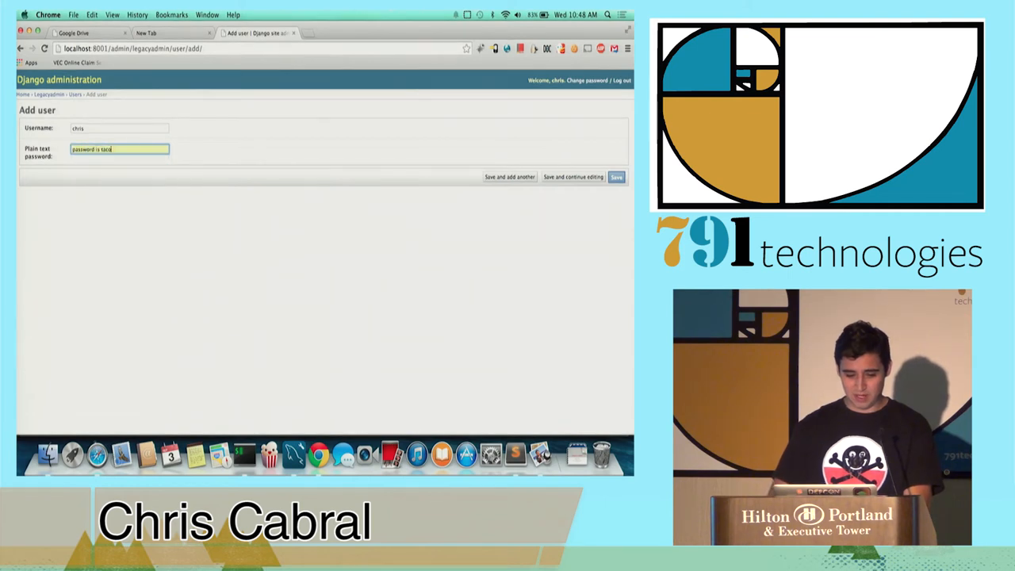
{"action": "left_click", "coordinate": [615, 177]}
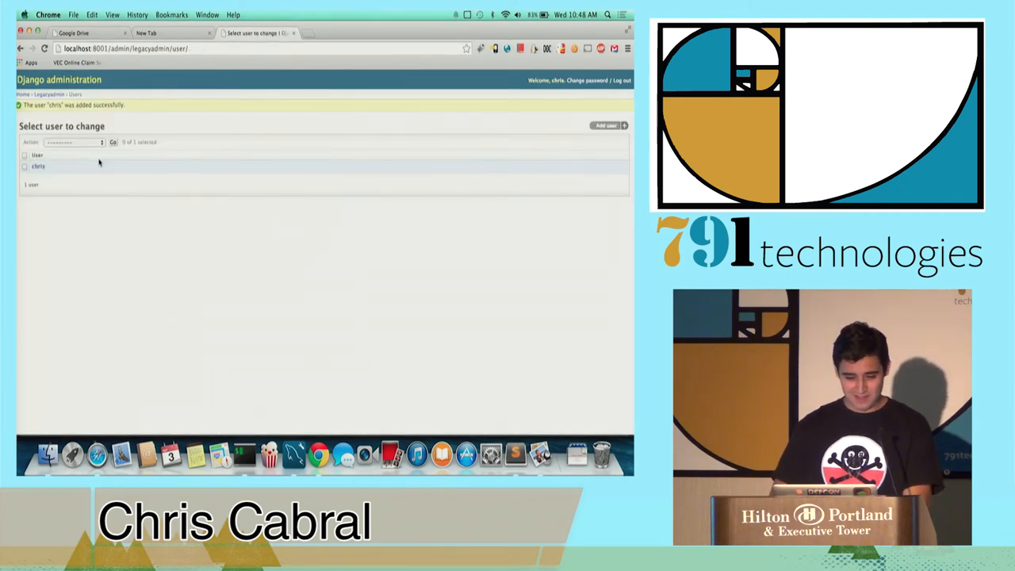
{"action": "left_click", "coordinate": [49, 94]}
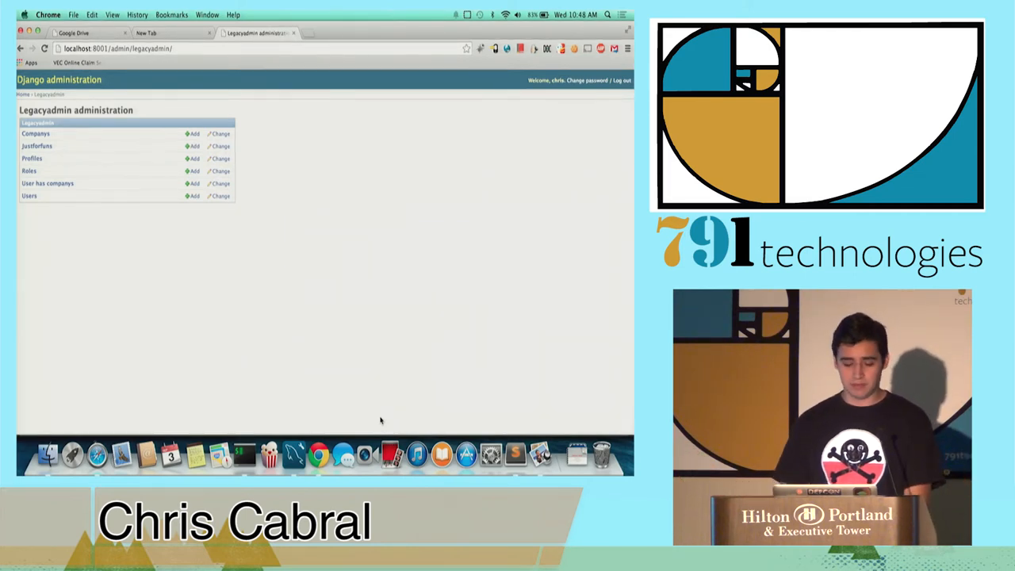
- Switch away from Chrome through the open applications toward the editor
{"action": "key", "text": "super+Tab"}
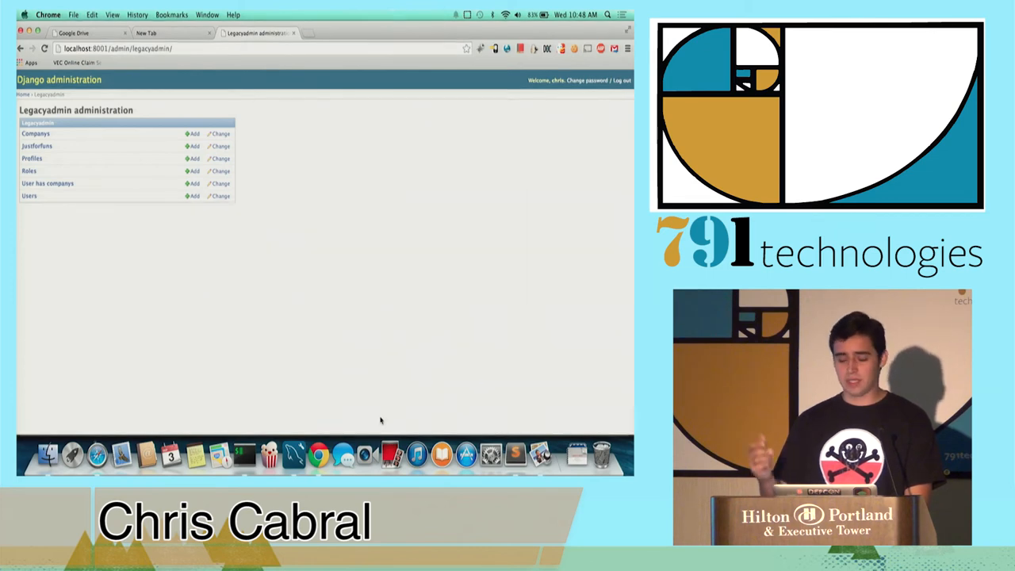
{"action": "key", "text": "super+Tab"}
{"action": "key", "text": "Tab"}
{"action": "key", "text": "Tab"}
- Select the UserHasCompany foreign key lines in models.py, then switch to the presentation slides
{"action": "key", "text": "super+shift+Tab"}
{"action": "key", "text": "super+shift+Tab"}
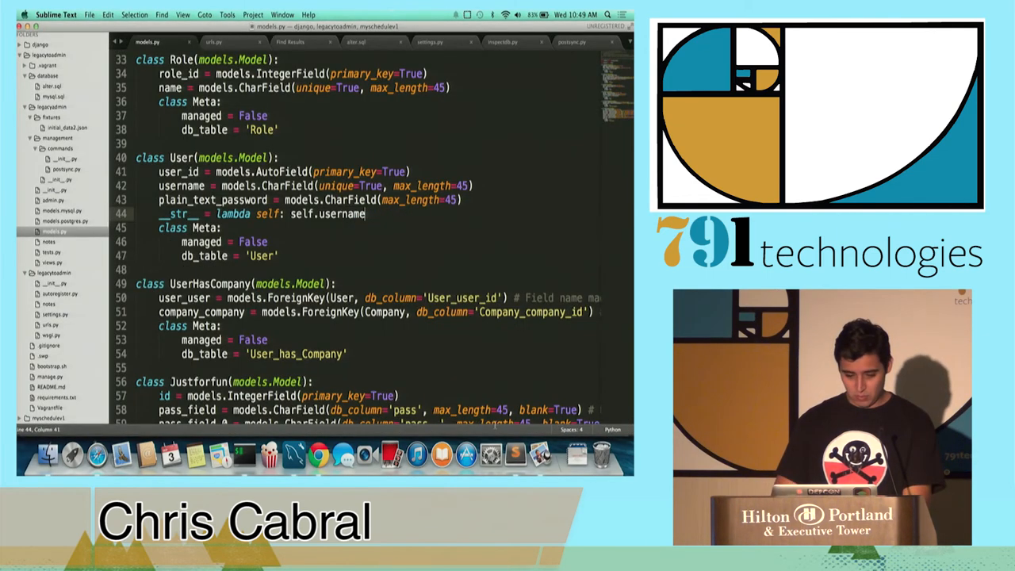
{"action": "scroll", "coordinate": [283, 325], "scroll_direction": "down", "scroll_amount": 2}
{"action": "scroll", "coordinate": [301, 261], "scroll_direction": "down", "scroll_amount": 2}
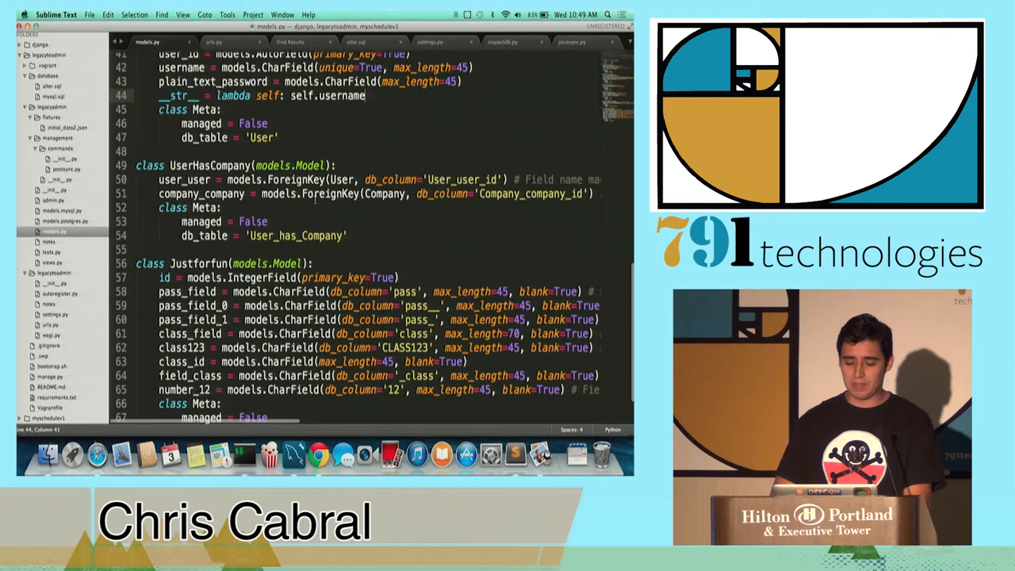
{"action": "left_click", "coordinate": [348, 165]}
{"action": "key", "text": "shift+Down"}
{"action": "key", "text": "shift+Down"}
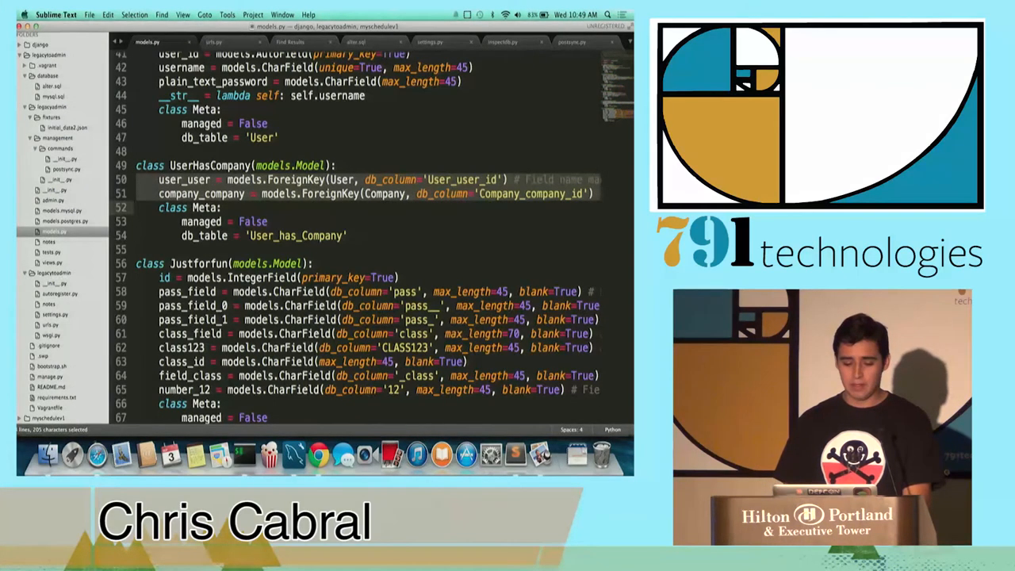
{"action": "key", "text": "super+Tab"}
{"action": "key", "text": "super+Tab"}
{"action": "key", "text": "super+Tab"}
{"action": "key", "text": "super+Tab"}
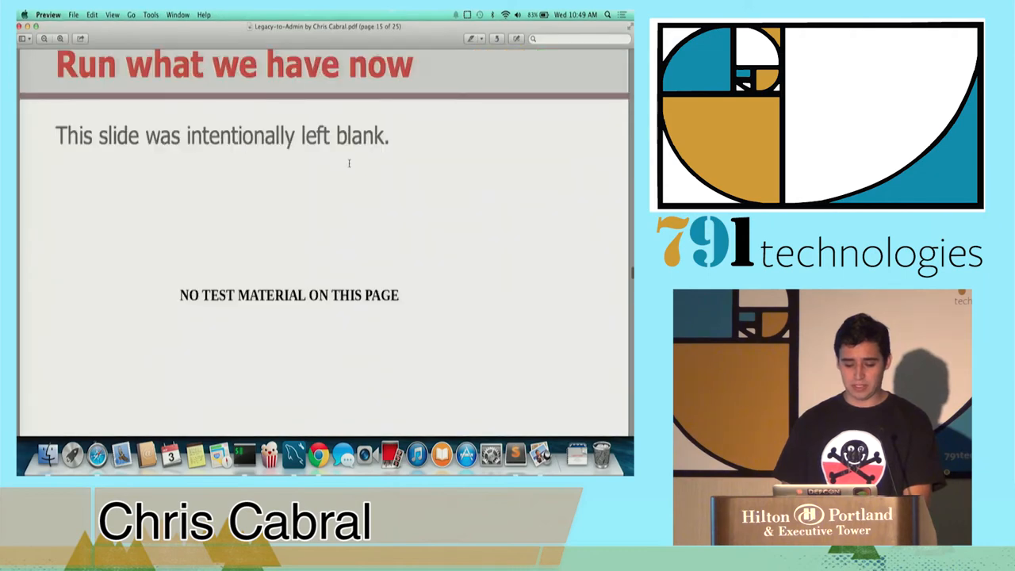
{"action": "scroll", "coordinate": [348, 164], "scroll_direction": "down", "scroll_amount": 5}
{"action": "scroll", "coordinate": [349, 164], "scroll_direction": "down", "scroll_amount": 5}
{"action": "scroll", "coordinate": [349, 164], "scroll_direction": "down", "scroll_amount": 5}
{"action": "scroll", "coordinate": [349, 164], "scroll_direction": "down", "scroll_amount": 5}
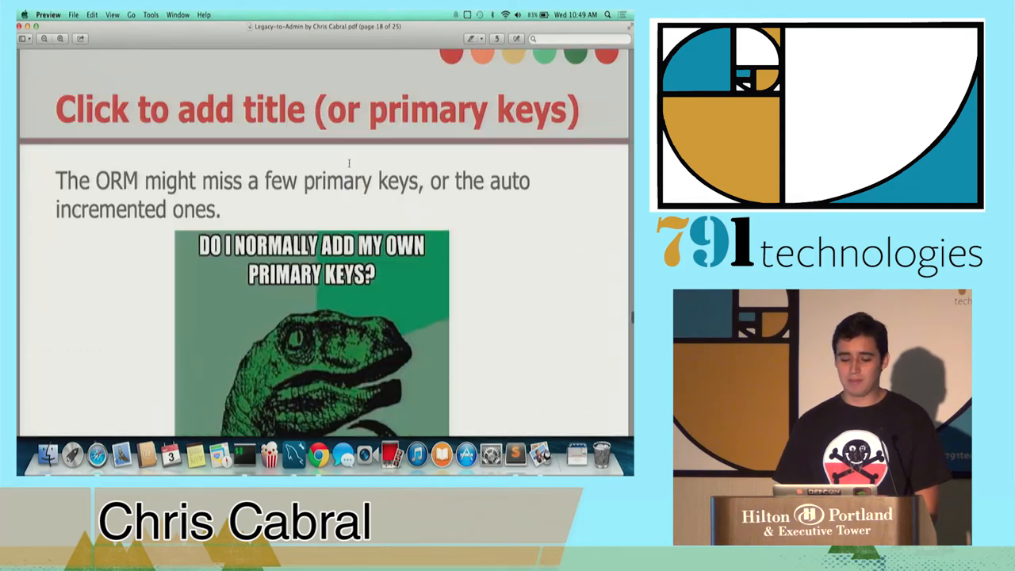
{"action": "scroll", "coordinate": [349, 164], "scroll_direction": "down", "scroll_amount": 3}
{"action": "scroll", "coordinate": [349, 164], "scroll_direction": "down", "scroll_amount": 5}
{"action": "scroll", "coordinate": [349, 164], "scroll_direction": "down", "scroll_amount": 5}
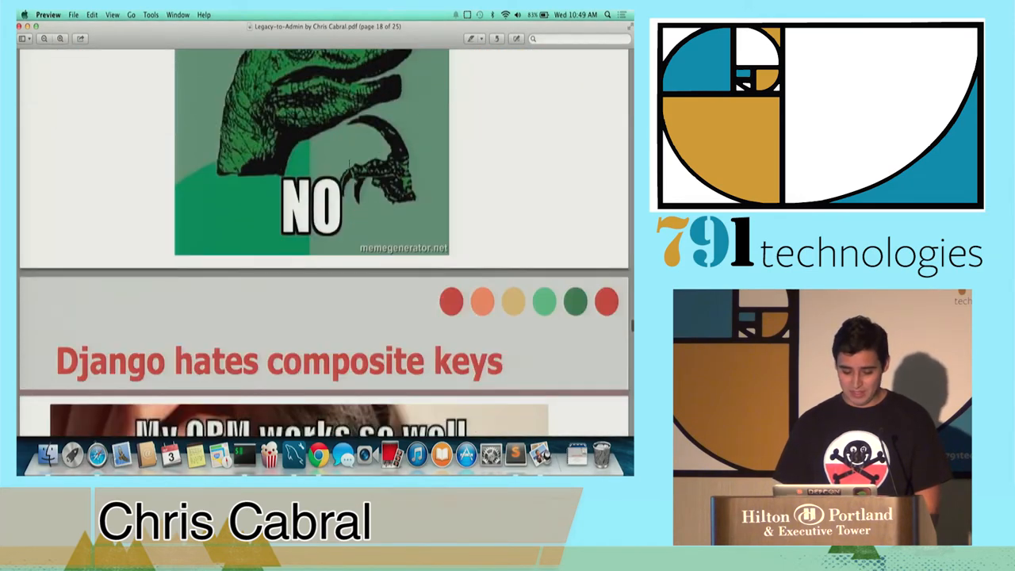
{"action": "scroll", "coordinate": [349, 164], "scroll_direction": "down", "scroll_amount": 5}
{"action": "scroll", "coordinate": [349, 164], "scroll_direction": "down", "scroll_amount": 5}
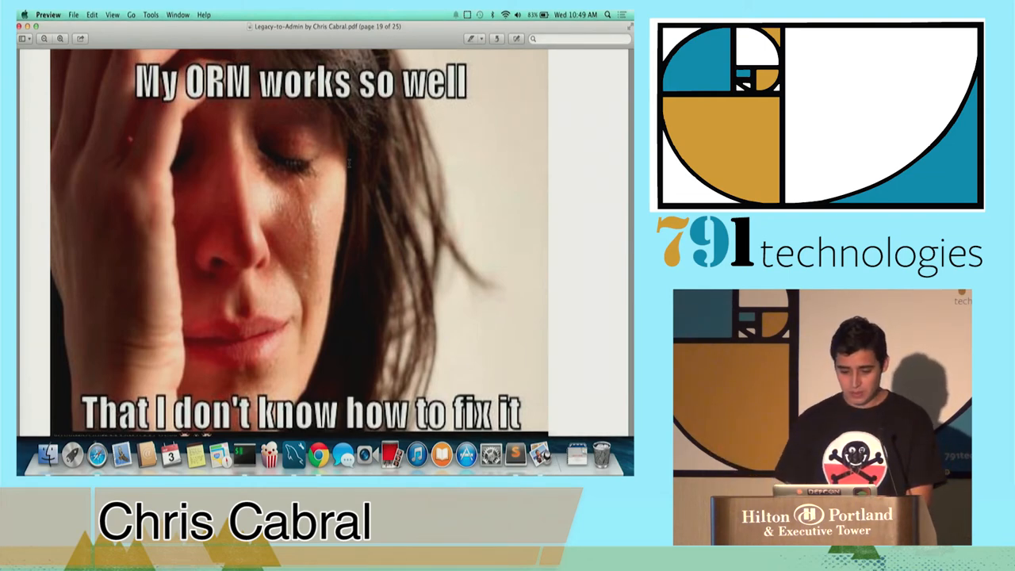
- Switch to alter.sql in Sublime, copy the Profile DROP PRIMARY KEY statement, and stop the dev server in iTerm
{"action": "key", "text": "super+Tab"}
{"action": "key", "text": "Tab"}
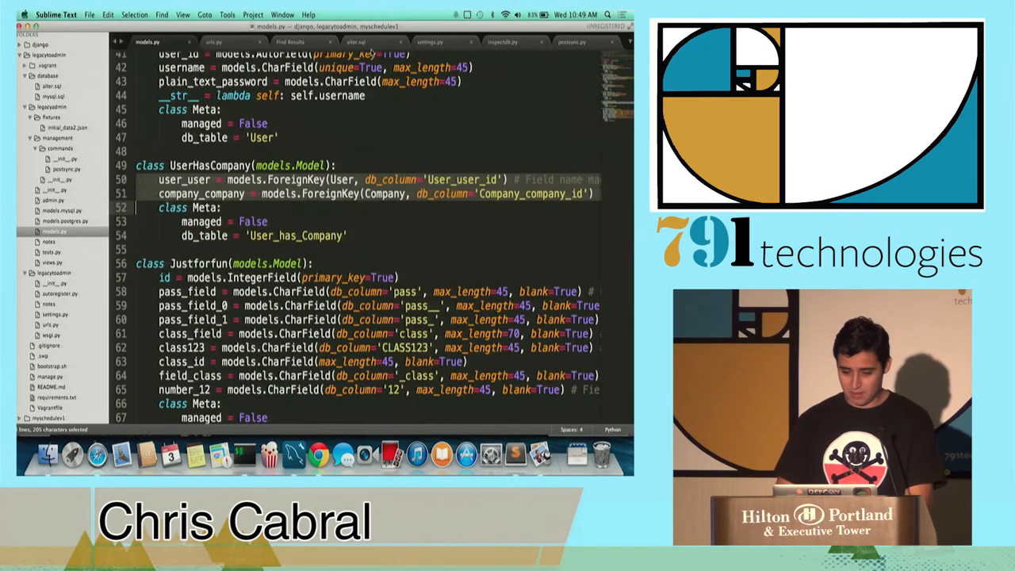
{"action": "left_click", "coordinate": [378, 53]}
{"action": "left_click", "coordinate": [363, 46]}
{"action": "left_click", "coordinate": [402, 74]}
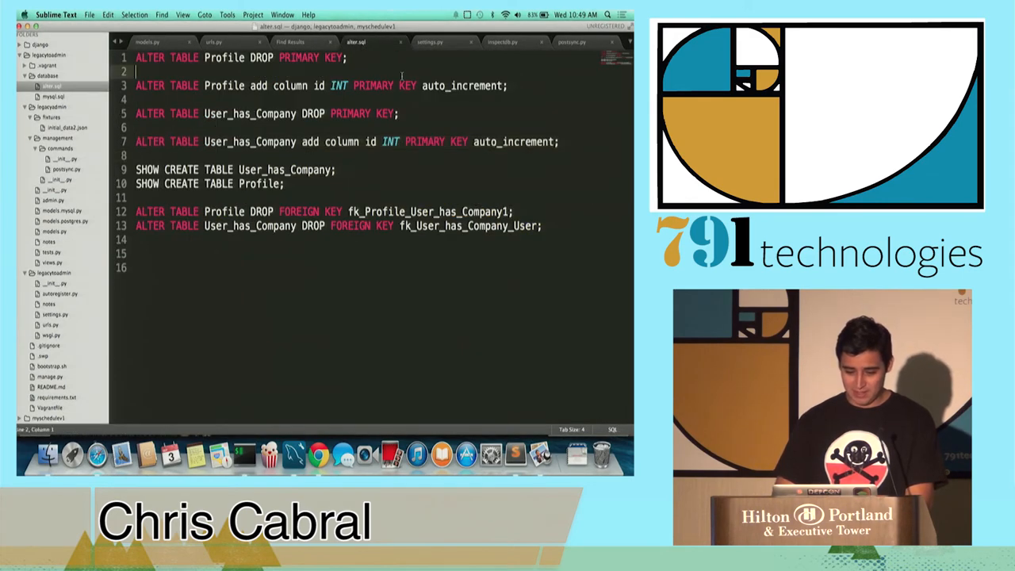
{"action": "key", "text": "super+Tab"}
{"action": "key", "text": "super+Tab"}
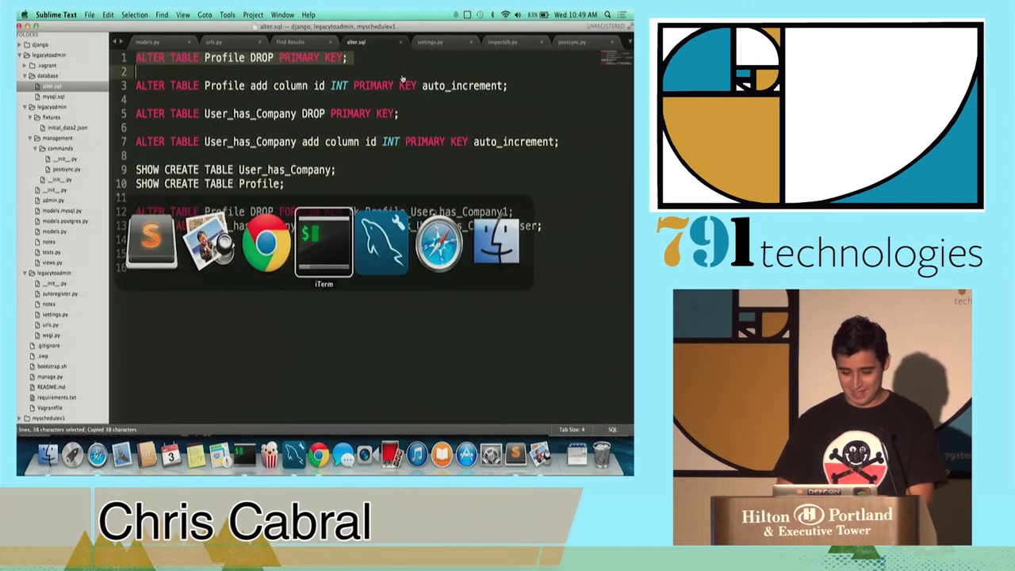
{"action": "key", "text": "ctrl+c"}
- Start manage.py dbshell and run the Profile DROP PRIMARY KEY and add auto-increment id statements
{"action": "key", "text": "Up"}
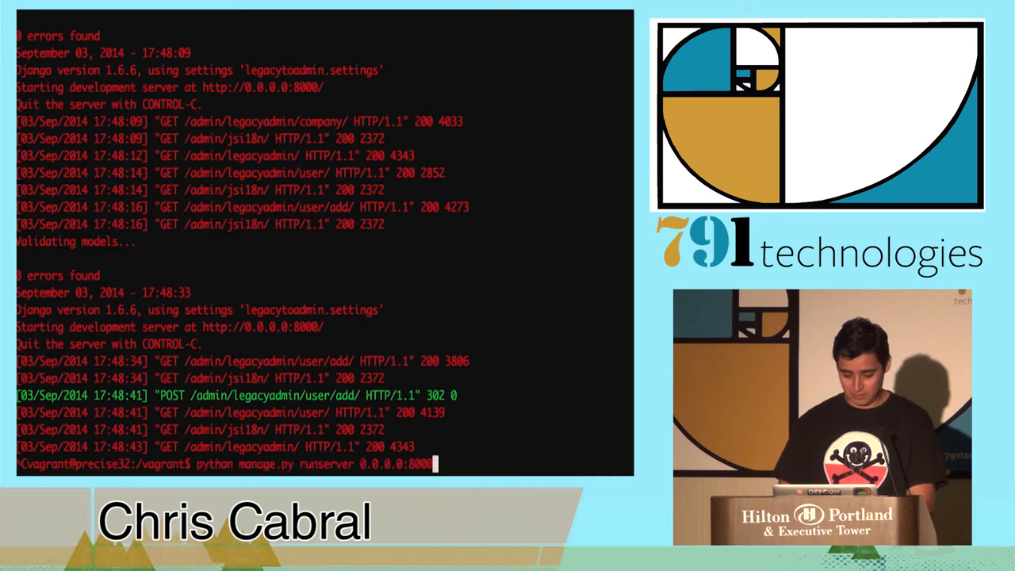
{"action": "key", "text": "ctrl+w"}
{"action": "key", "text": "ctrl+w"}
{"action": "key", "text": "ctrl+w"}
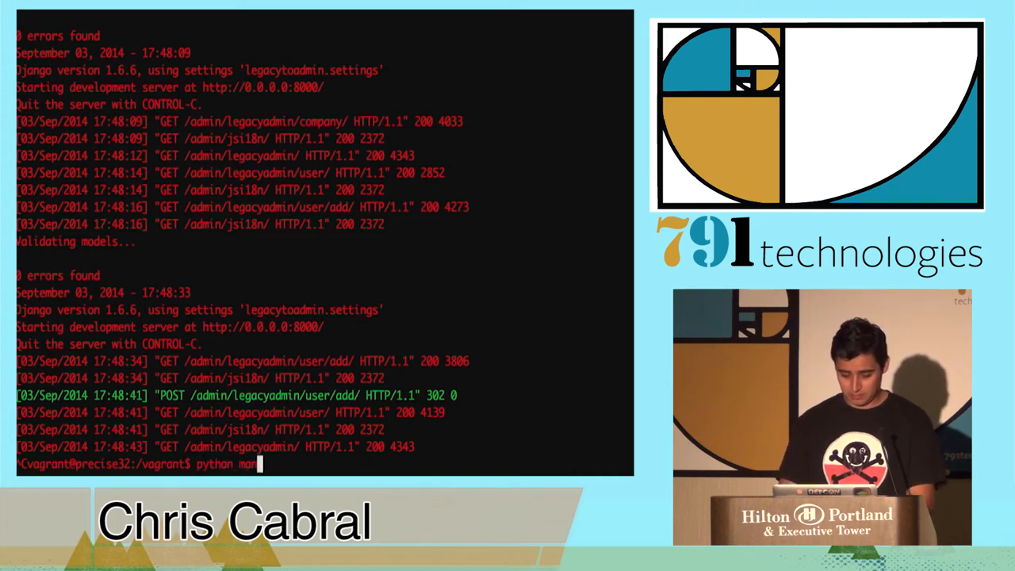
{"action": "type", "text": "manage.py dbshell"}
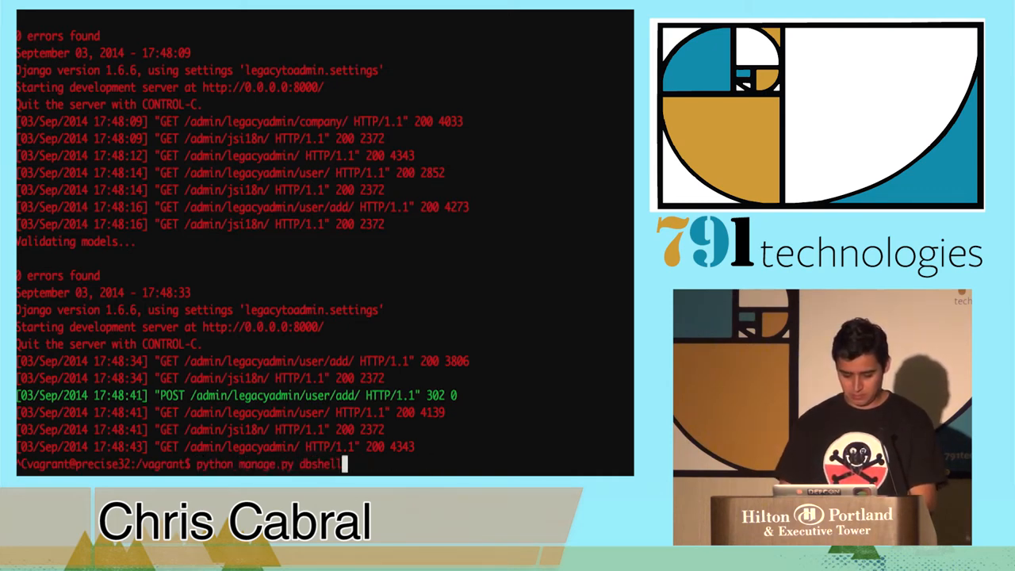
{"action": "key", "text": "Return"}
{"action": "type", "text": "ALTER TABLE Profile DROP PRIMARY KEY;"}
{"action": "key", "text": "Return"}
{"action": "key", "text": "super+Tab"}
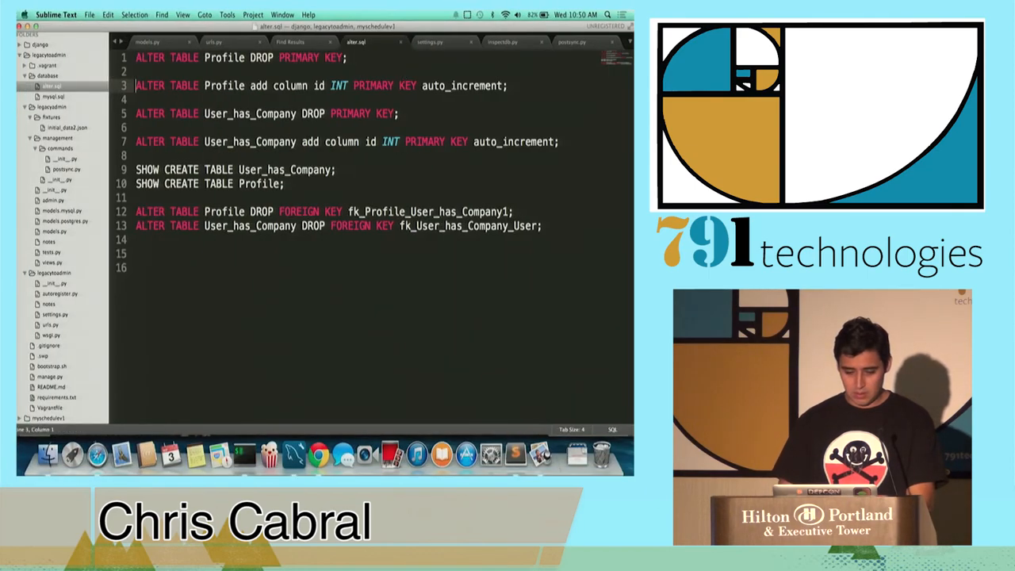
{"action": "triple_click", "coordinate": [261, 77]}
{"action": "key", "text": "super+c"}
{"action": "key", "text": "super+Tab"}
{"action": "key", "text": "super+v"}
{"action": "key", "text": "Return"}
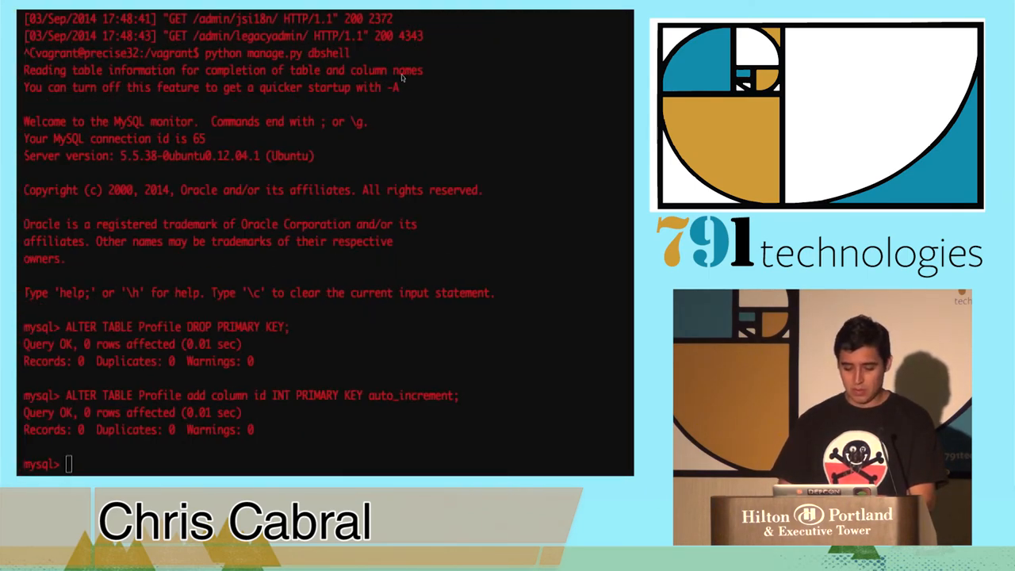
- Copy the two foreign key drop statements from alter.sql and run them at the mysql prompt
{"action": "key", "text": "super+Tab"}
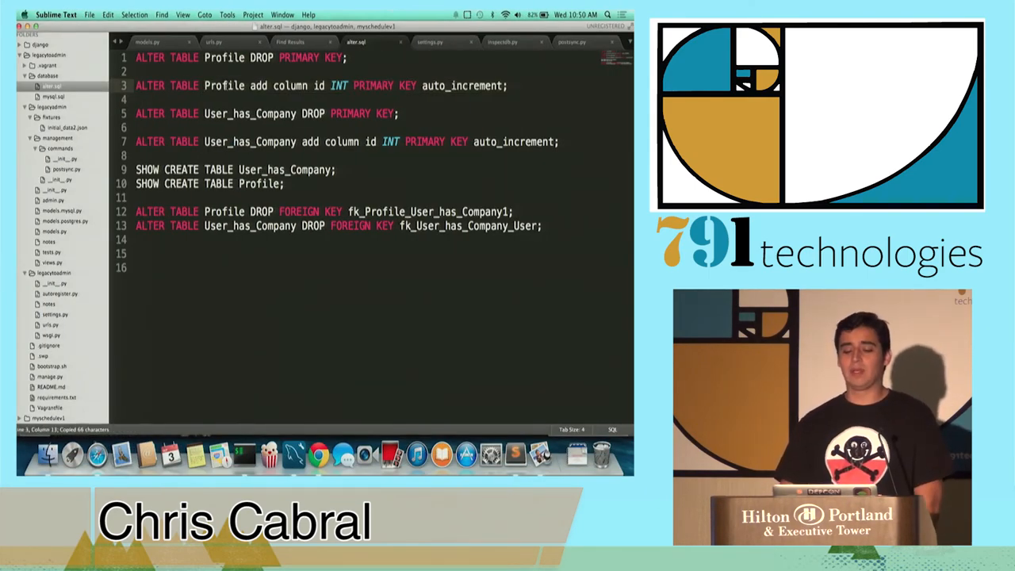
{"action": "double_click", "coordinate": [225, 86]}
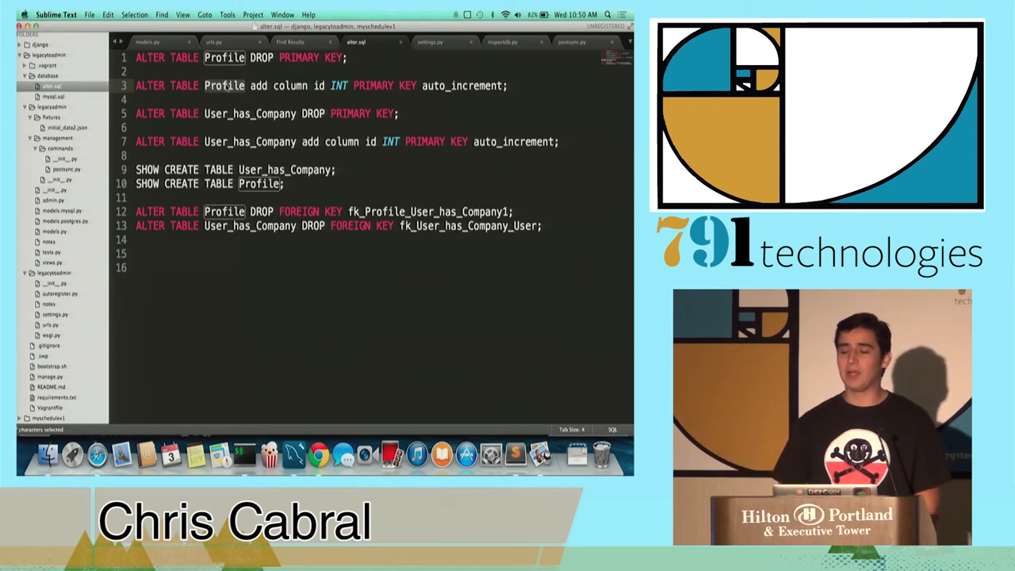
{"action": "left_click", "coordinate": [119, 57]}
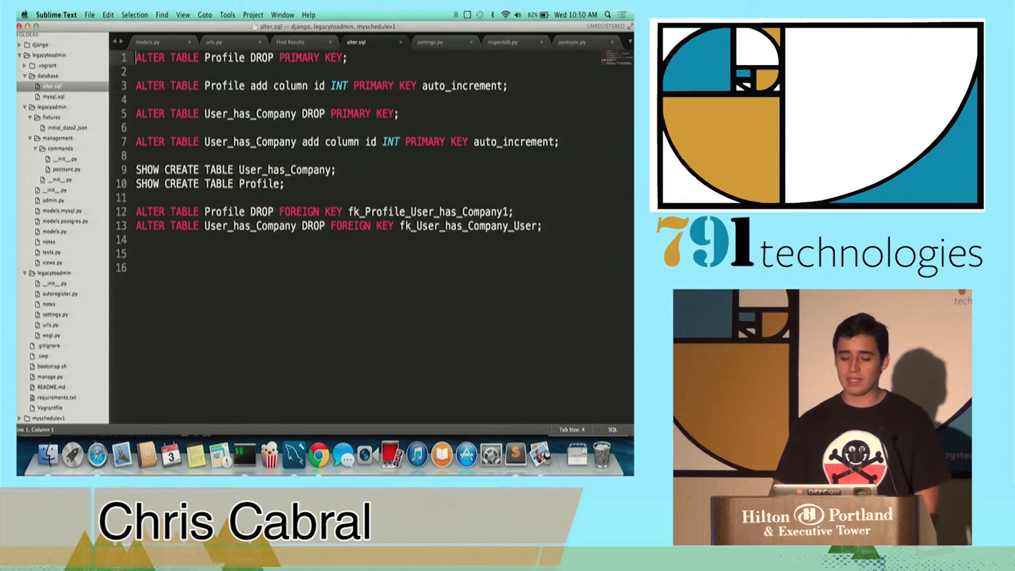
{"action": "left_click_drag", "start_coordinate": [119, 57], "coordinate": [119, 71]}
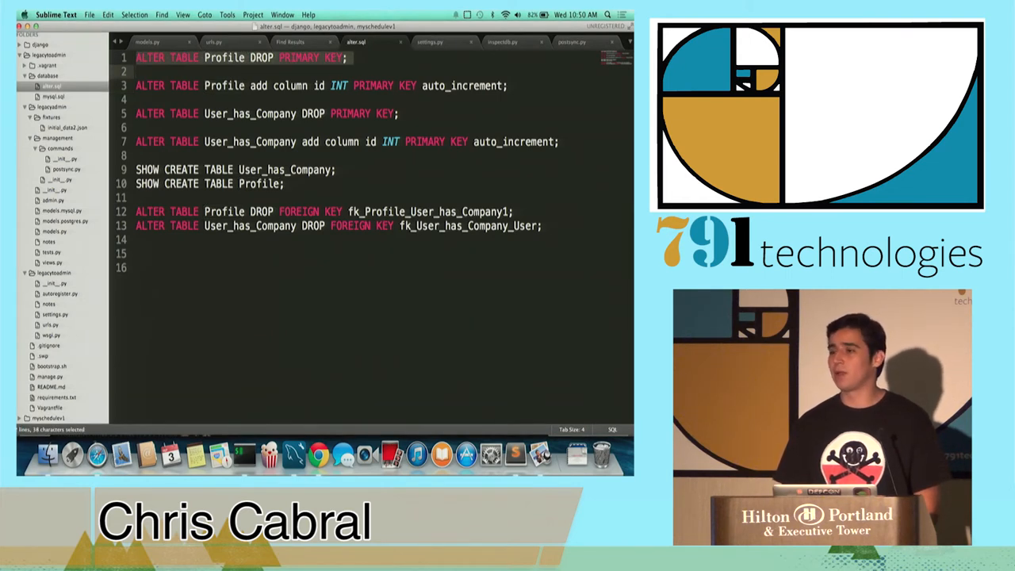
{"action": "key", "text": "Down"}
{"action": "key", "text": "Down"}
{"action": "key", "text": "Down"}
{"action": "key", "text": "Down"}
{"action": "key", "text": "shift+Down"}
{"action": "key", "text": "Down"}
{"action": "key", "text": "Down"}
{"action": "key", "text": "Down"}
{"action": "key", "text": "Down"}
{"action": "key", "text": "Down"}
{"action": "key", "text": "Down"}
{"action": "key", "text": "shift+Down"}
{"action": "key", "text": "shift+Down"}
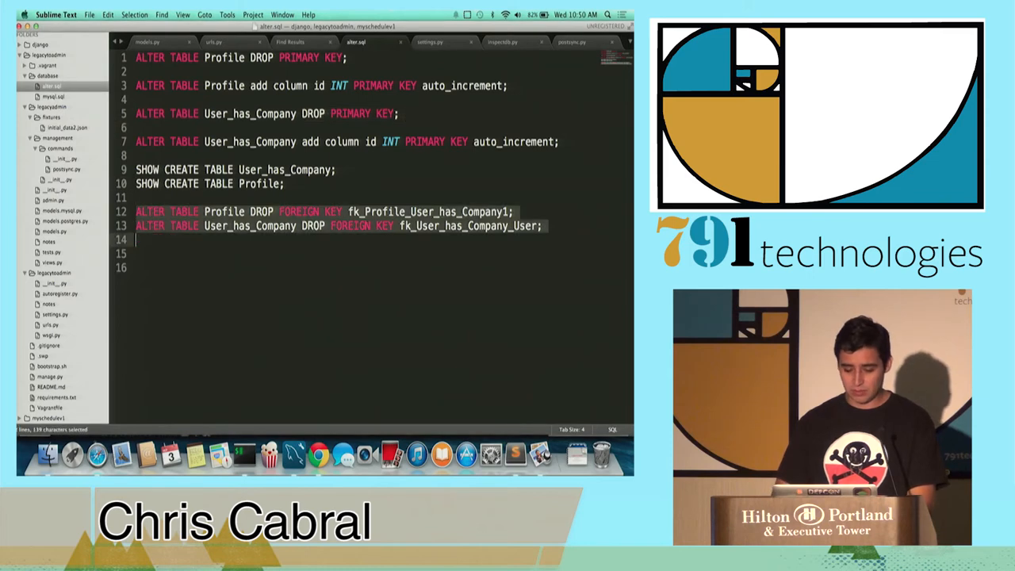
{"action": "key", "text": "super+c"}
{"action": "key", "text": "super+Tab"}
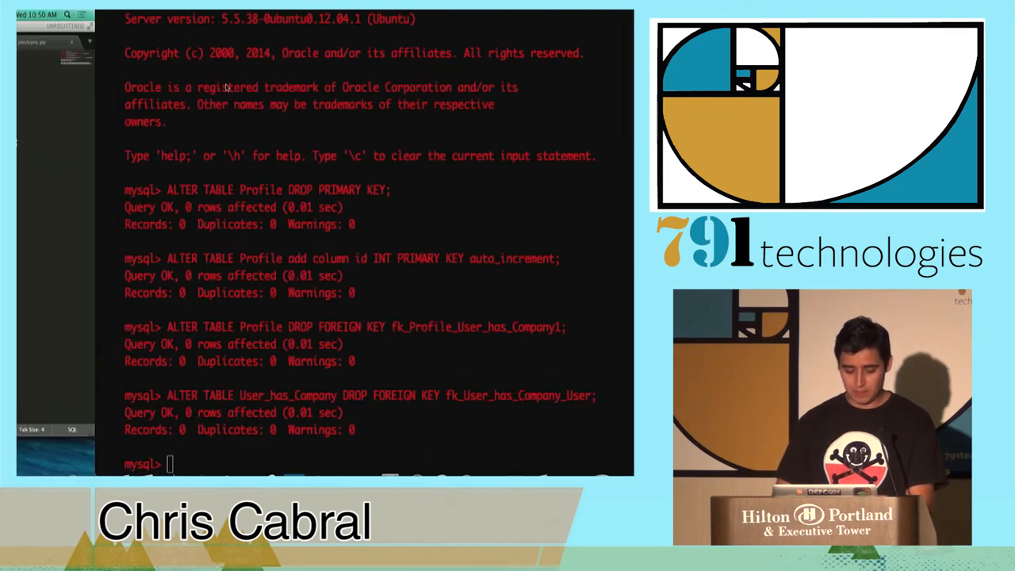
- Run the User_has_Company DROP PRIMARY KEY statement and copy its add-column statement
{"action": "key", "text": "super+Tab"}
{"action": "left_click", "coordinate": [135, 183]}
{"action": "key", "text": "Up"}
{"action": "key", "text": "Up"}
{"action": "key", "text": "Up"}
{"action": "key", "text": "Up"}
{"action": "key", "text": "Up"}
{"action": "key", "text": "shift+Down"}
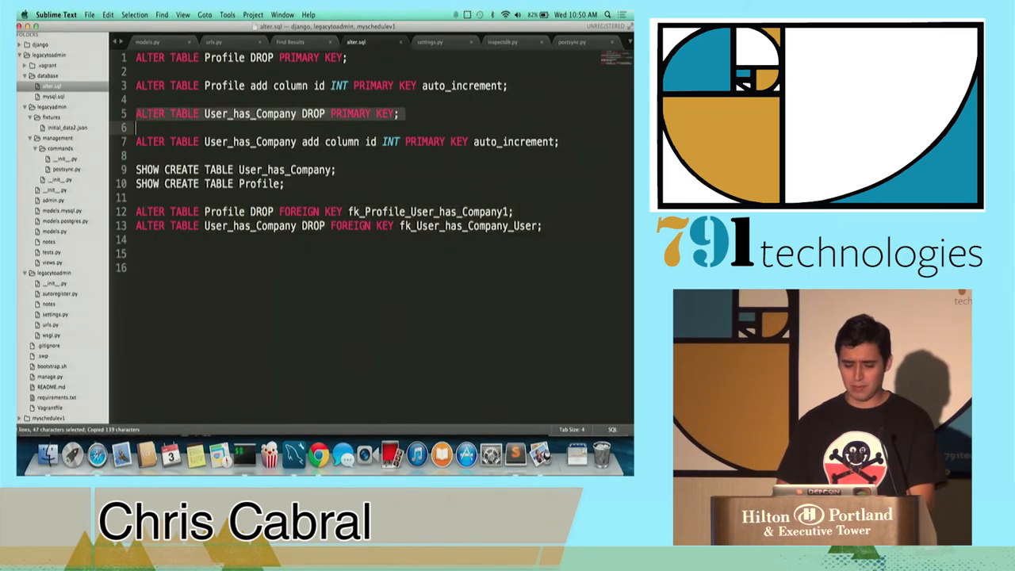
{"action": "key", "text": "Up"}
{"action": "key", "text": "shift+Down"}
{"action": "key", "text": "super+c"}
{"action": "key", "text": "super+Tab"}
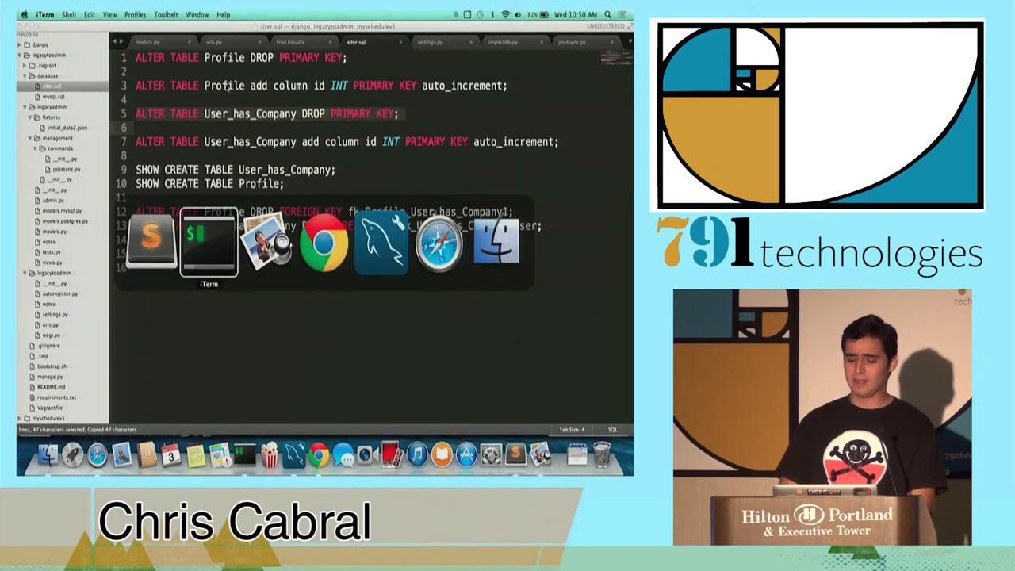
{"action": "key", "text": "super+v"}
{"action": "key", "text": "Return"}
{"action": "key", "text": "super+Tab"}
{"action": "key", "text": "Down"}
{"action": "key", "text": "Down"}
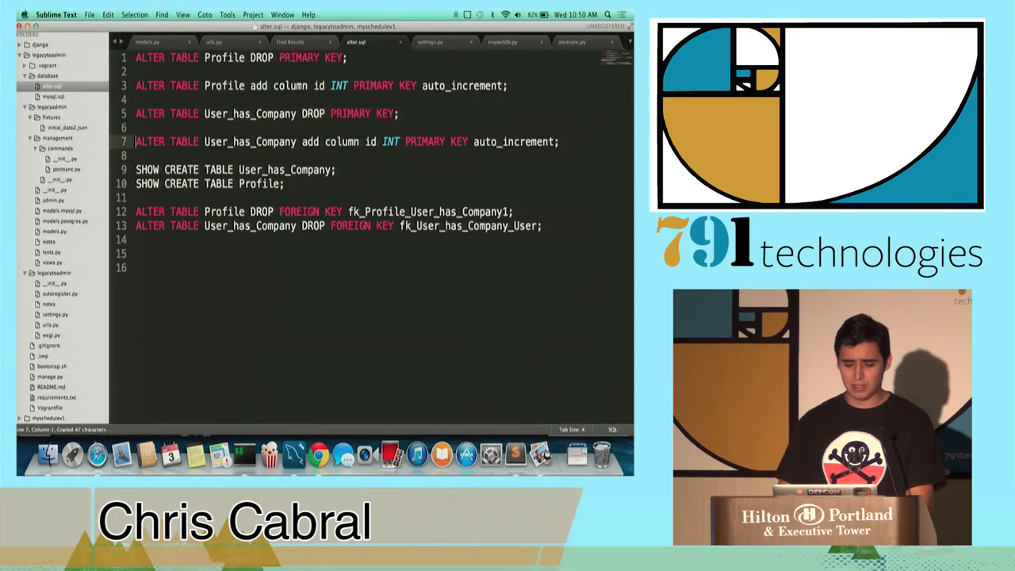
{"action": "key", "text": "shift+Down"}
{"action": "key", "text": "super+c"}
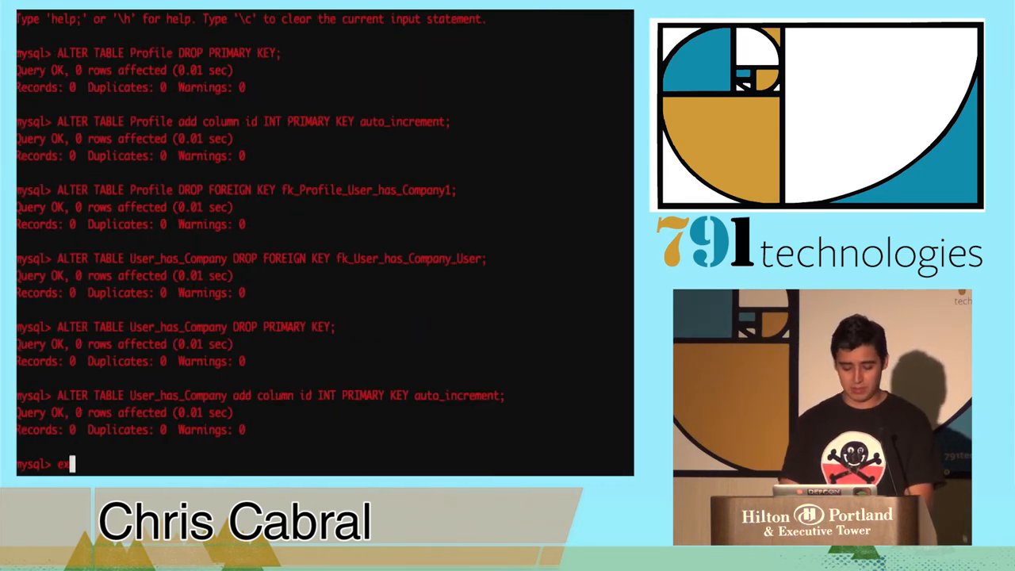
{"action": "type", "text": "it"}
- Exit the MySQL shell, rerun manage.py runserver 0.0.0.0:8000, and bring Chrome's Django admin forward
{"action": "key", "text": "Return"}
{"action": "key", "text": "Up"}
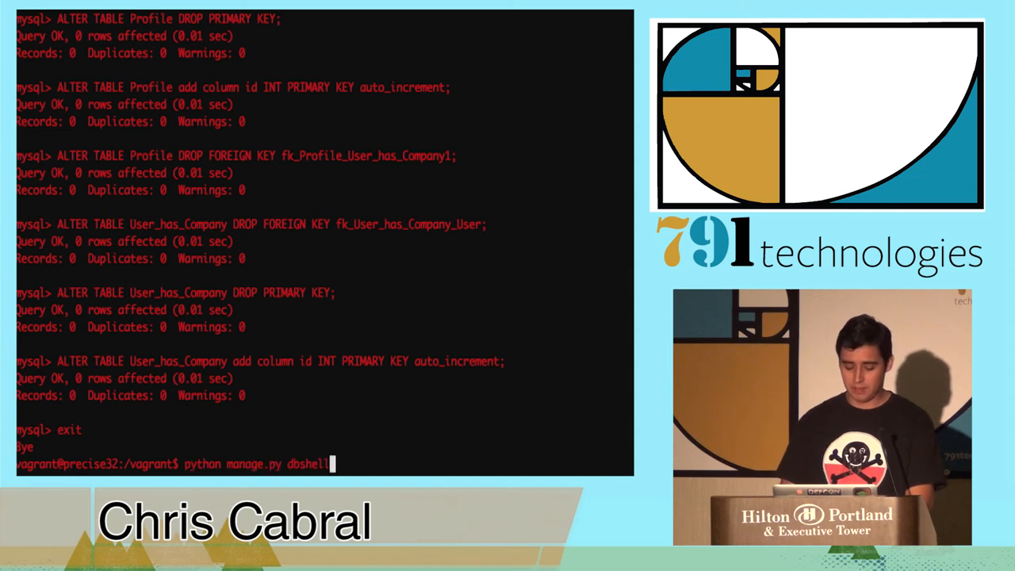
{"action": "key", "text": "Up"}
{"action": "key", "text": "Return"}
{"action": "key", "text": "super+Tab"}
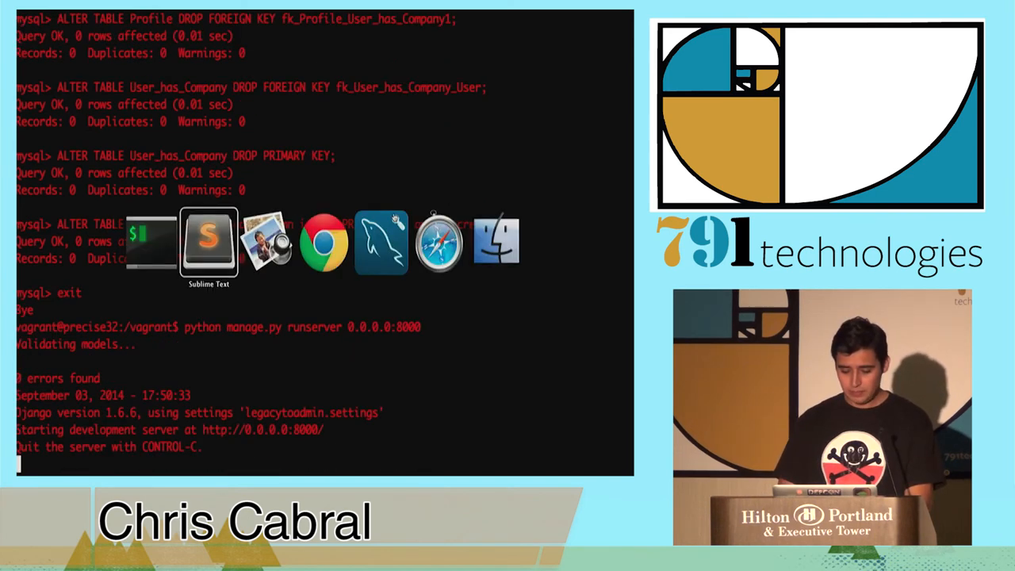
{"action": "key", "text": "Tab"}
{"action": "key", "text": "Tab"}
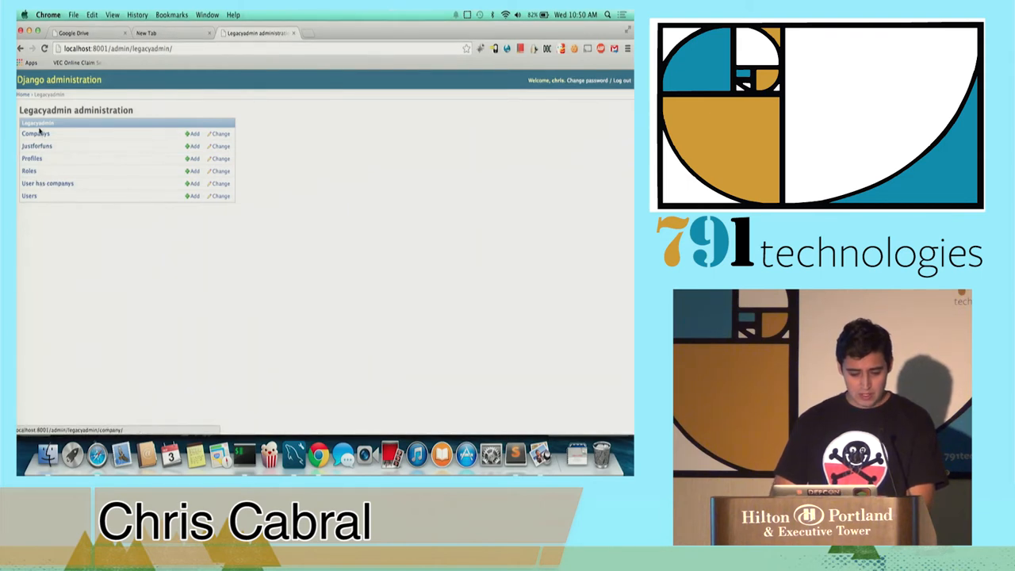
- Add a User has company record pairing user chris with the myschedule.com company and save it
{"action": "left_click", "coordinate": [56, 185]}
{"action": "left_click", "coordinate": [593, 109]}
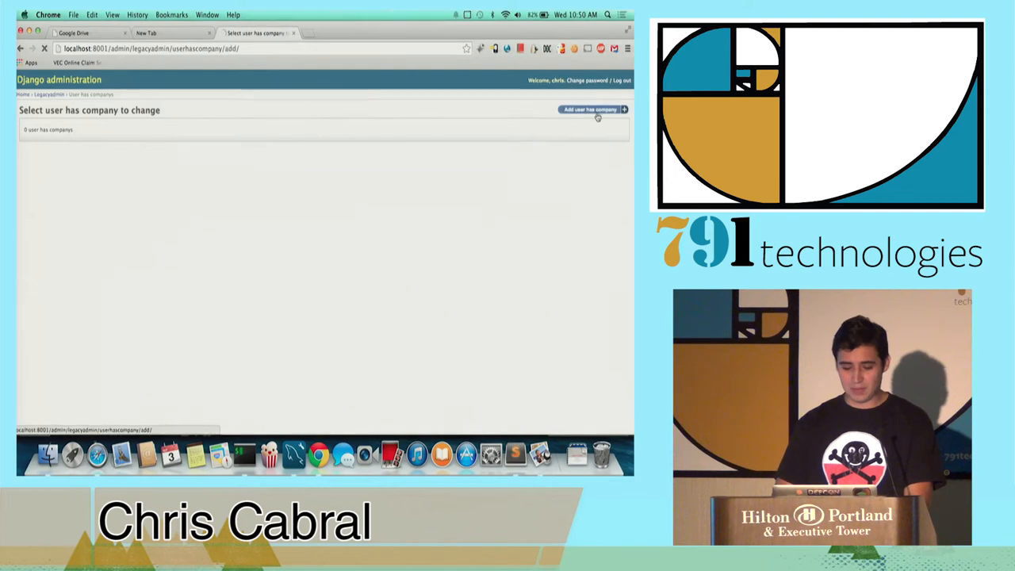
{"action": "left_click", "coordinate": [89, 127]}
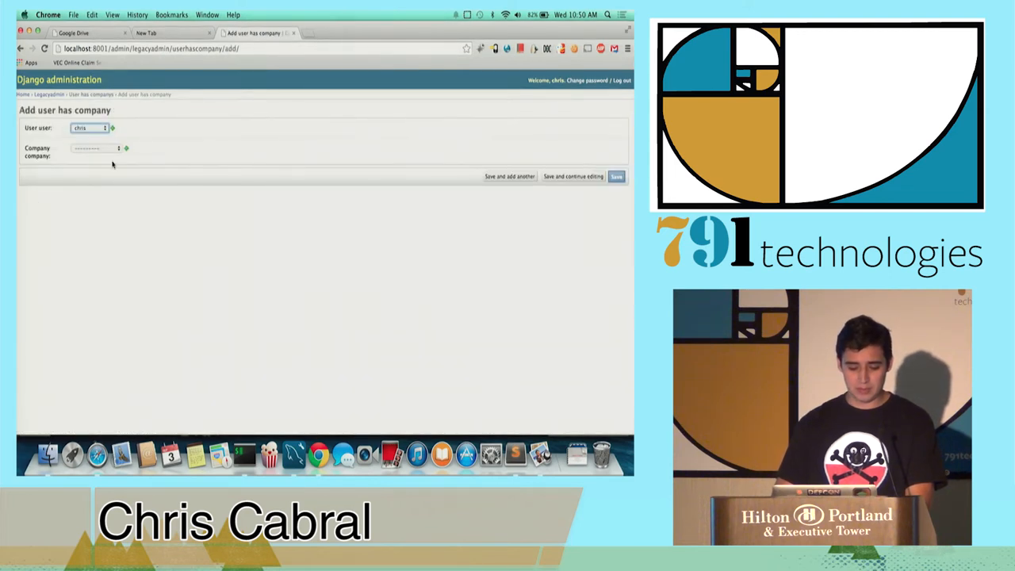
{"action": "left_click", "coordinate": [95, 148]}
{"action": "left_click", "coordinate": [615, 176]}
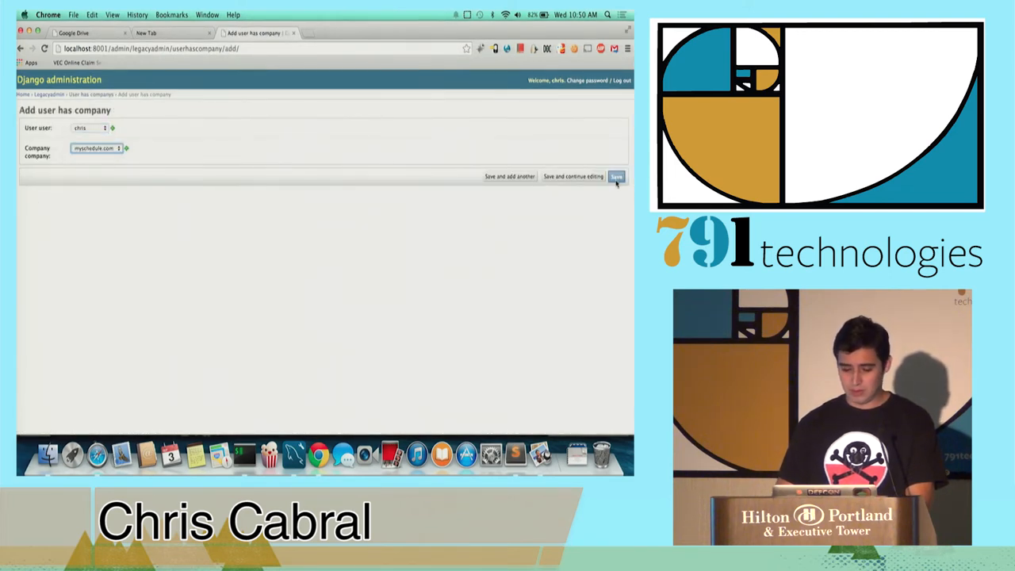
- From the Roles list, add role id 1 named worker bee, save it, and return to the app index
{"action": "left_click", "coordinate": [48, 95]}
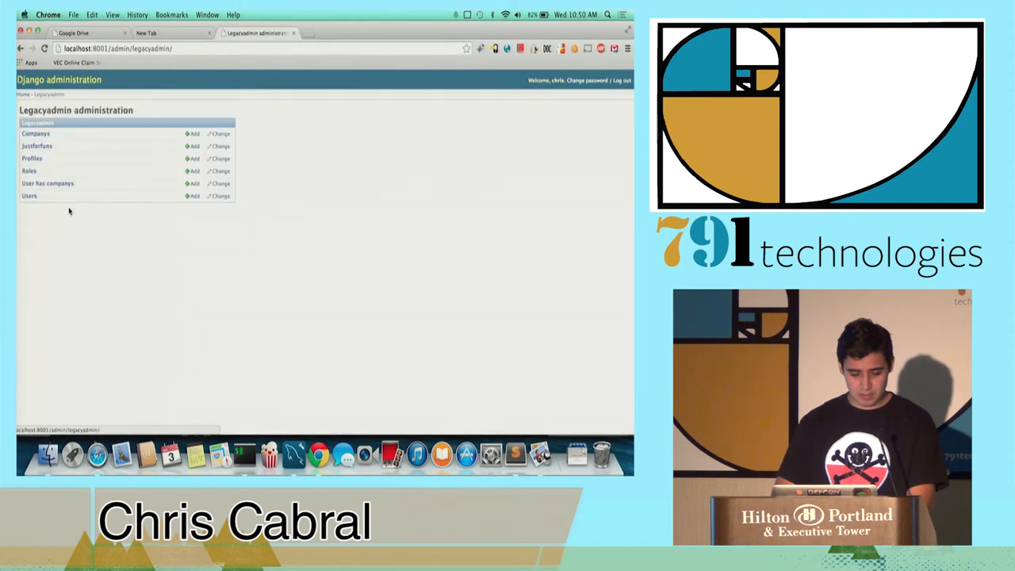
{"action": "left_click", "coordinate": [29, 171]}
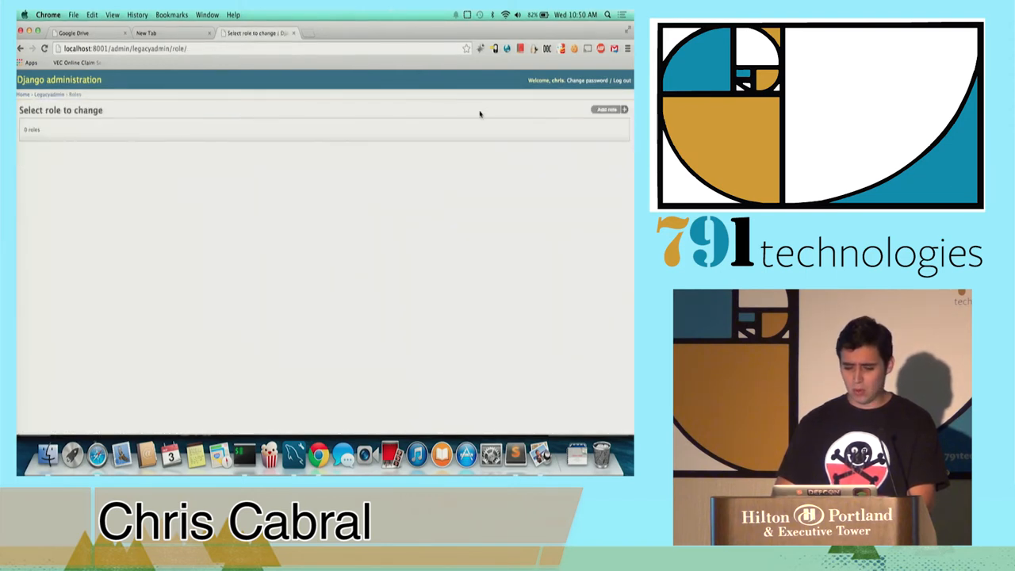
{"action": "left_click", "coordinate": [611, 108]}
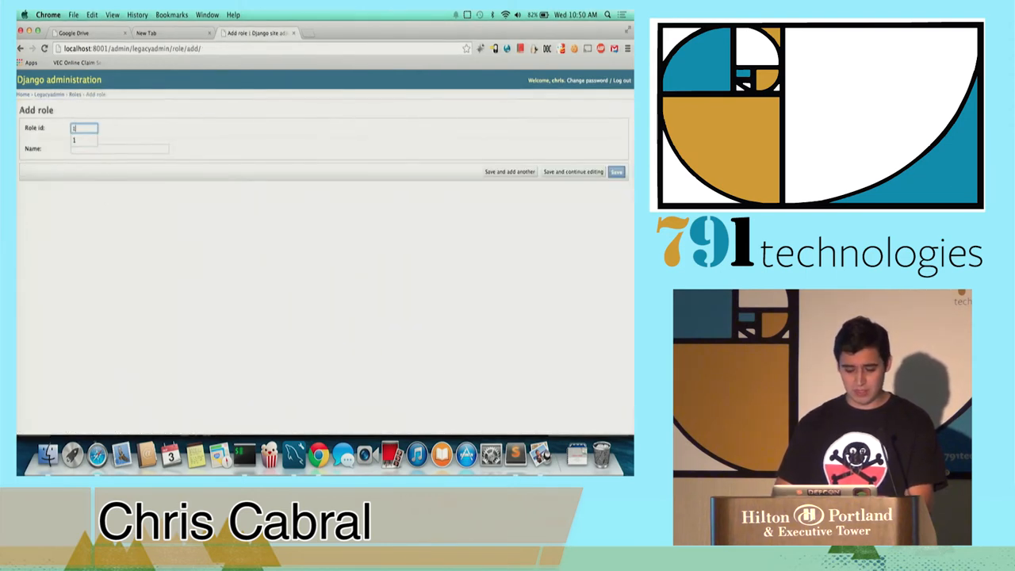
{"action": "key", "text": "Tab"}
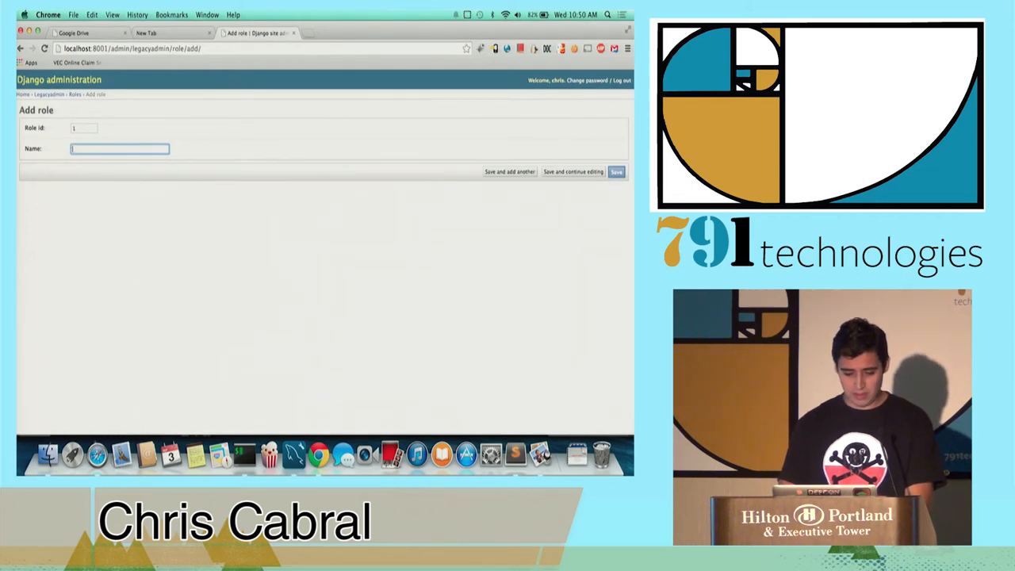
{"action": "type", "text": "work"}
{"action": "key", "text": "Down"}
{"action": "key", "text": "Return"}
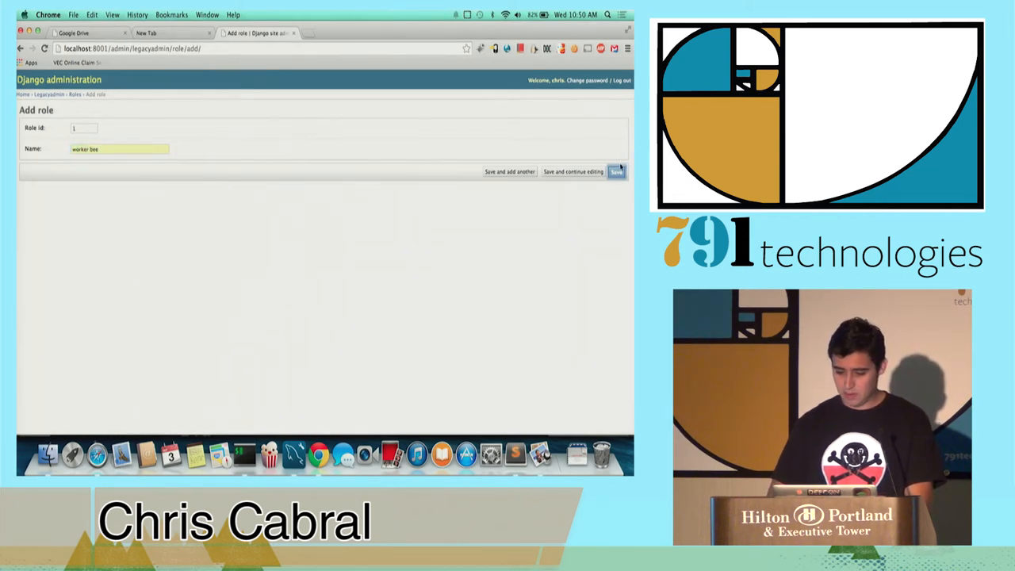
{"action": "left_click", "coordinate": [617, 171]}
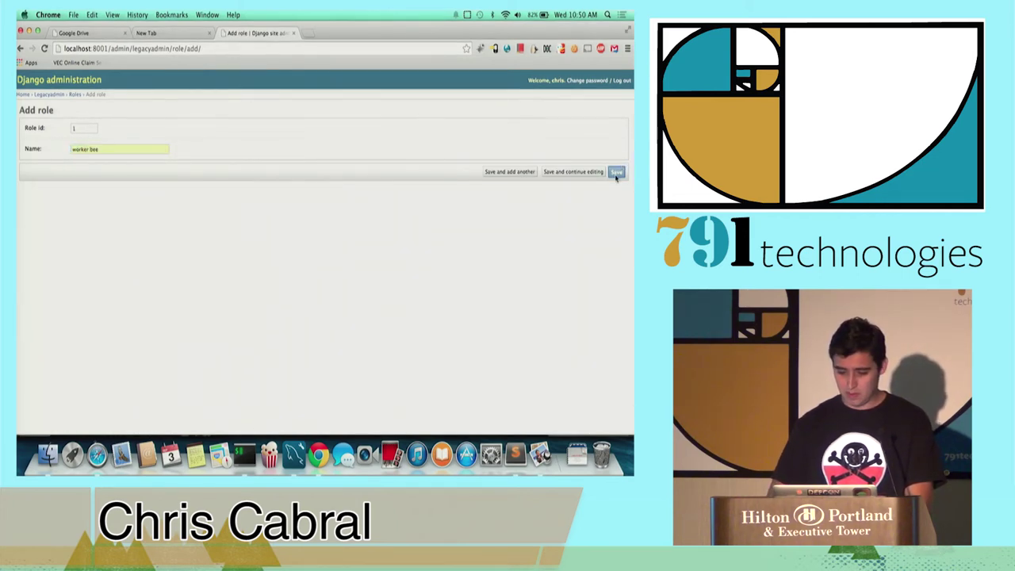
{"action": "left_click", "coordinate": [49, 93]}
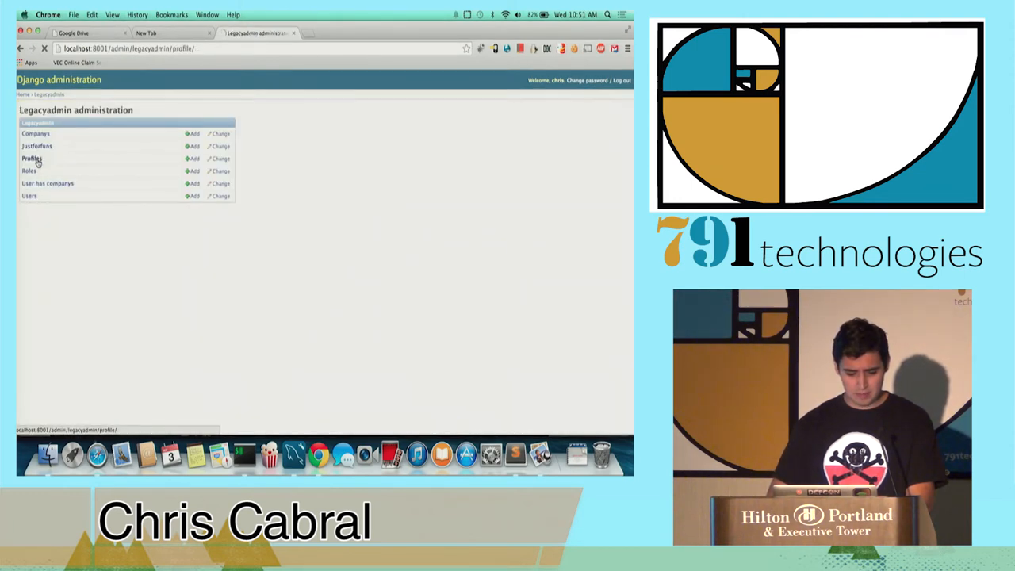
- Start a new Profile and set its role to worker bee
{"action": "left_click", "coordinate": [606, 109]}
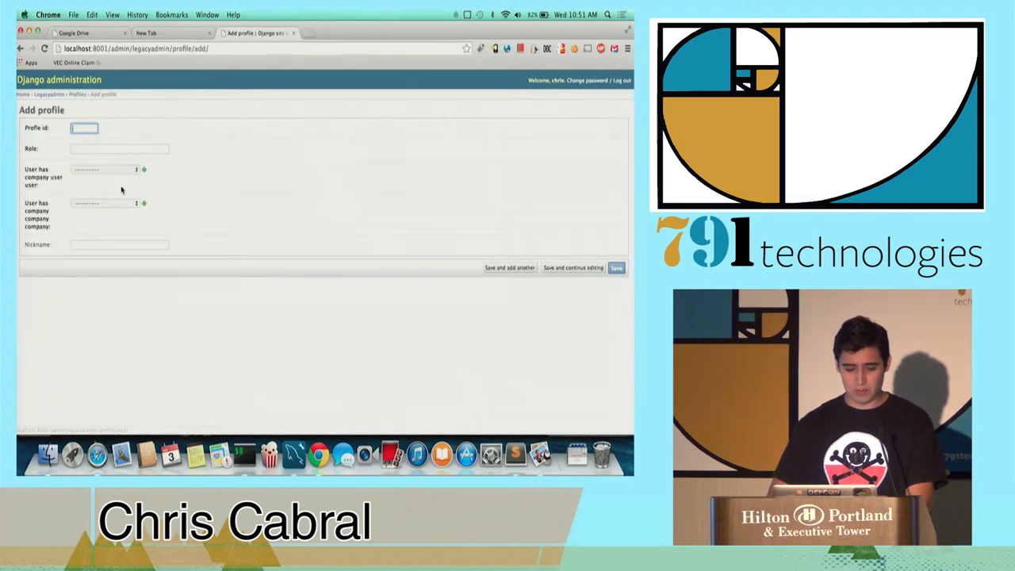
{"action": "type", "text": "1"}
{"action": "key", "text": "Tab"}
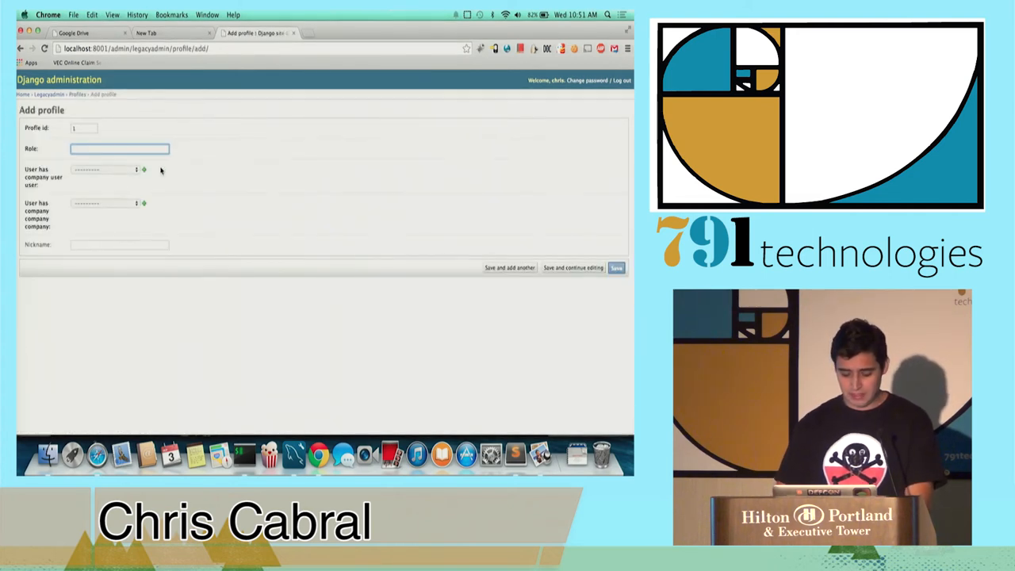
{"action": "type", "text": "wo"}
{"action": "key", "text": "Down"}
{"action": "key", "text": "Tab"}
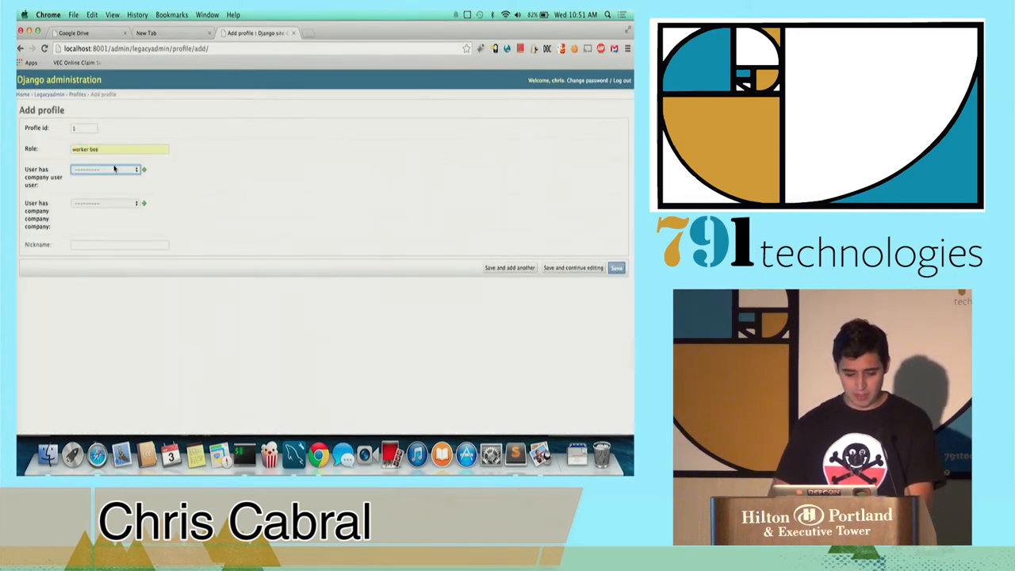
- Pick the UserHasCompany object for user and company, enter nickname Chris, and save the profile
{"action": "left_click", "coordinate": [114, 169]}
{"action": "left_click", "coordinate": [266, 187]}
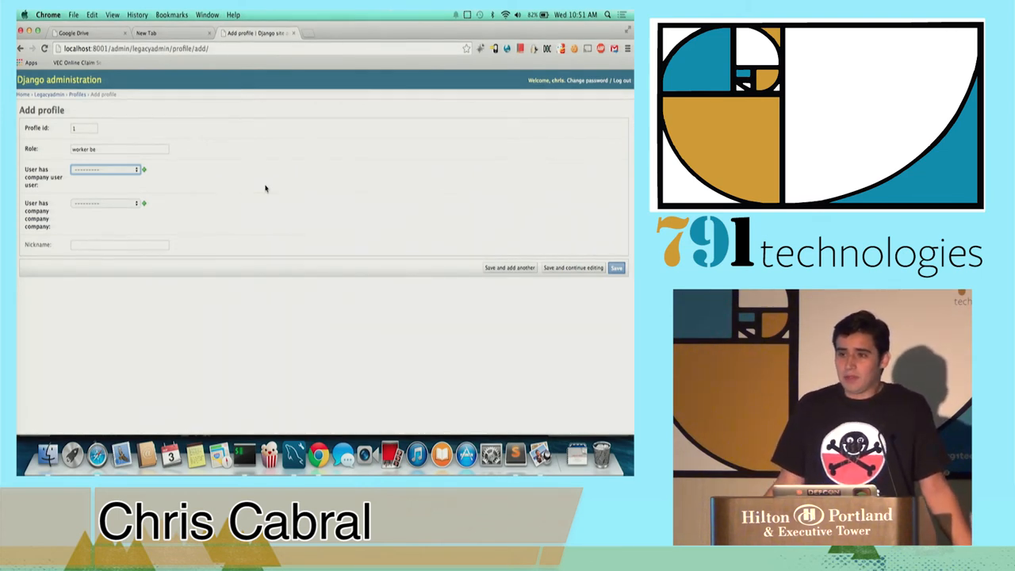
{"action": "left_click", "coordinate": [112, 170]}
{"action": "left_click", "coordinate": [103, 176]}
{"action": "left_click", "coordinate": [103, 203]}
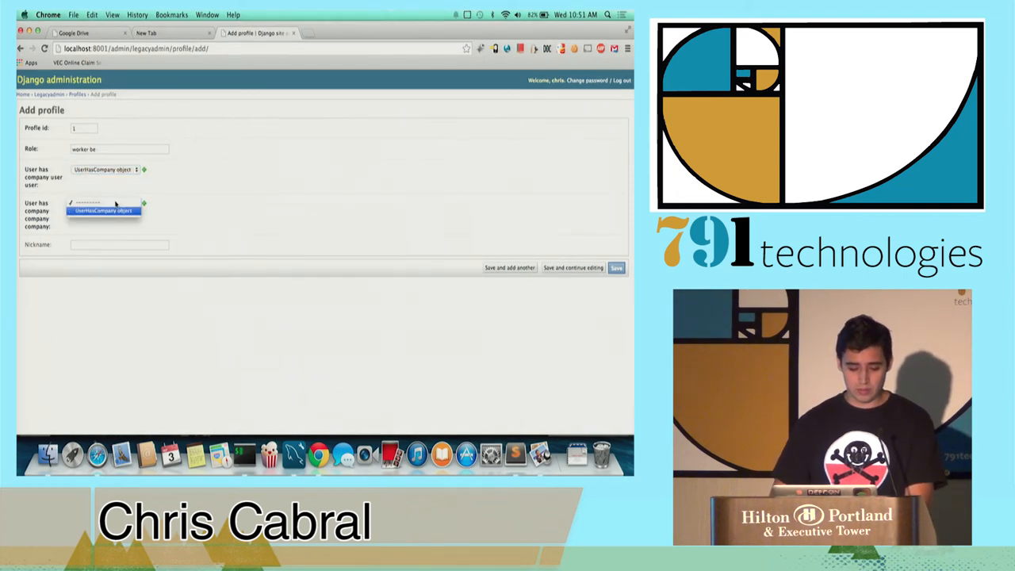
{"action": "left_click", "coordinate": [114, 253]}
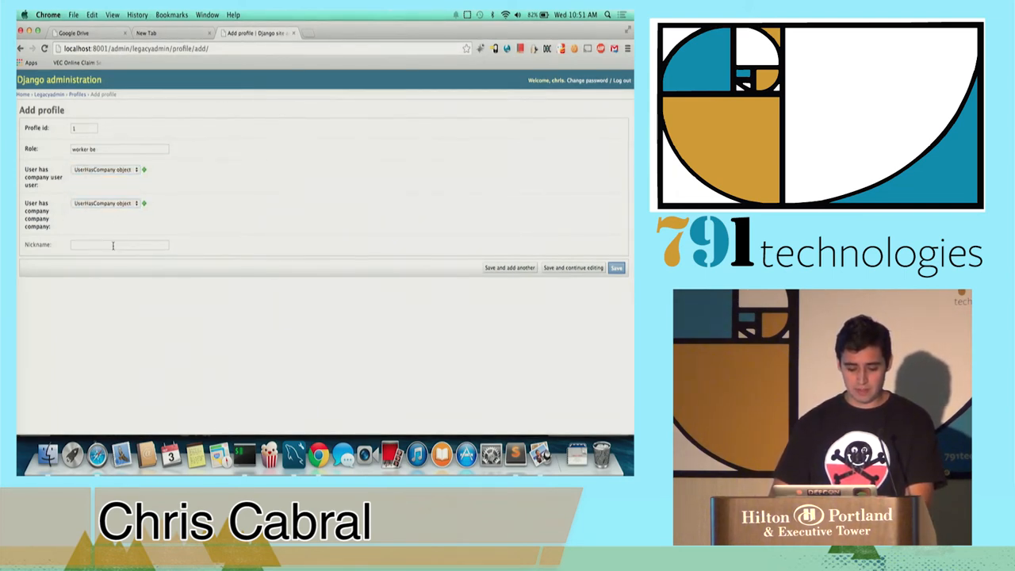
{"action": "left_click", "coordinate": [113, 246]}
{"action": "type", "text": "Chris"}
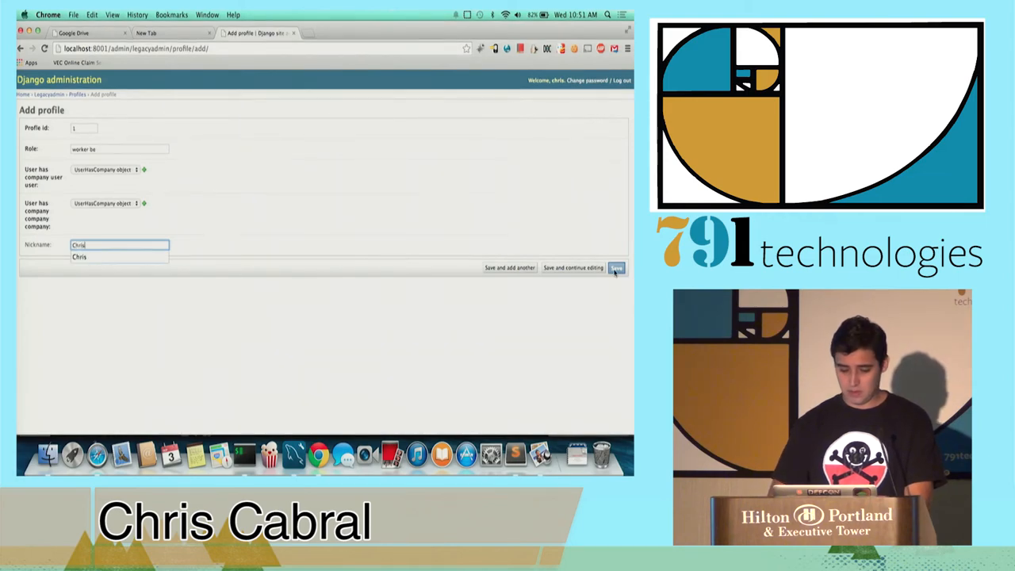
{"action": "left_click", "coordinate": [615, 268]}
{"action": "key", "text": "super+Tab"}
- Switch to Sublime Text's models.py and add a blank line below Profile's nickname field
{"action": "key", "text": "super+Tab"}
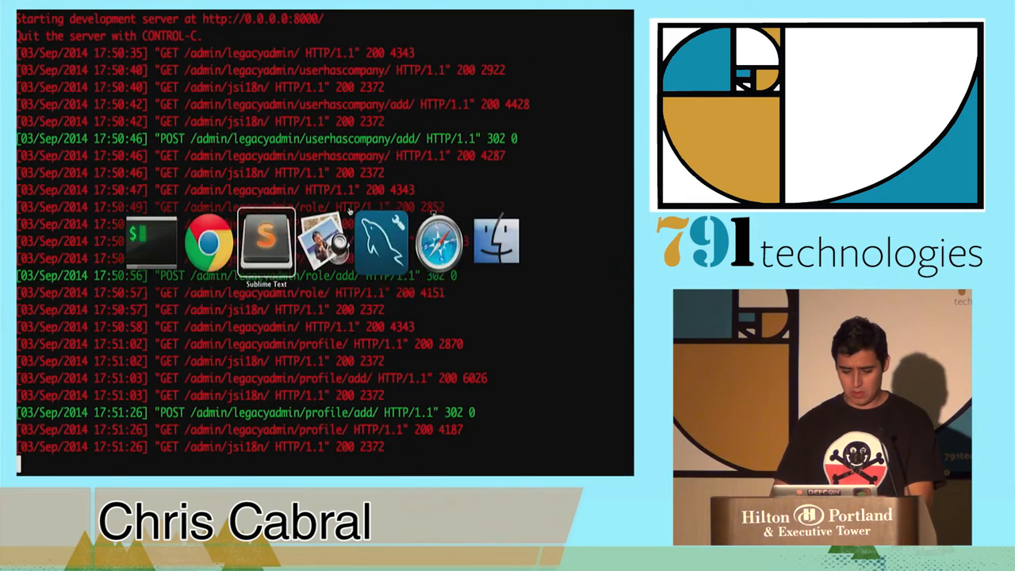
{"action": "key", "text": "super+Tab"}
{"action": "key", "text": "super+Tab"}
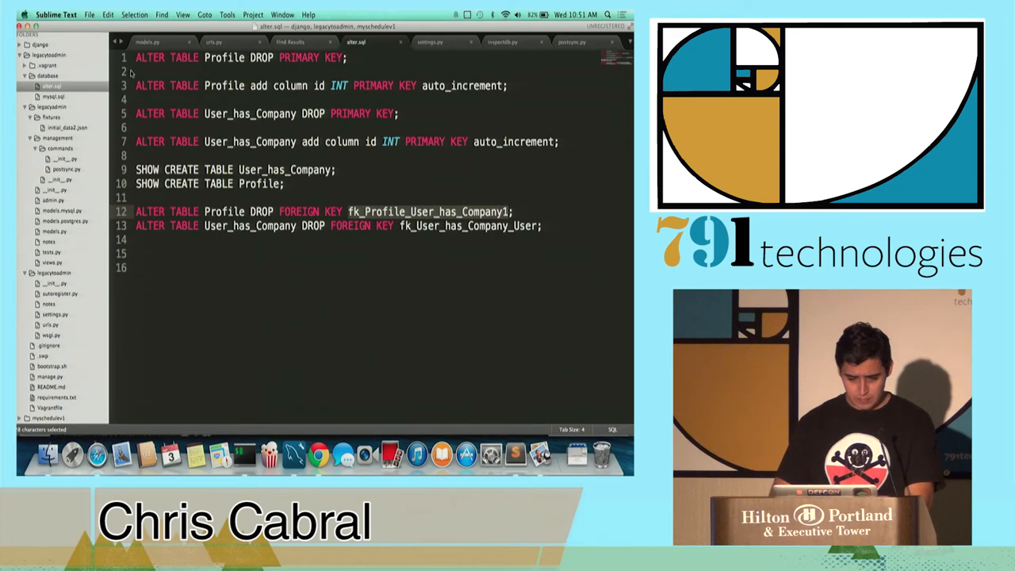
{"action": "left_click", "coordinate": [162, 49]}
{"action": "scroll", "coordinate": [317, 238], "scroll_direction": "down", "scroll_amount": 3}
{"action": "scroll", "coordinate": [317, 237], "scroll_direction": "up", "scroll_amount": 5}
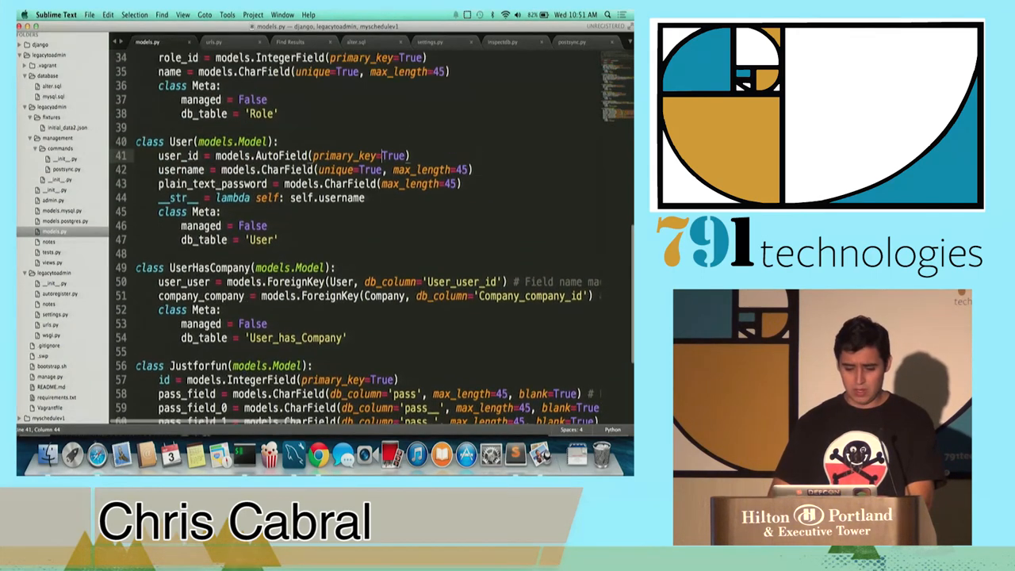
{"action": "scroll", "coordinate": [317, 238], "scroll_direction": "up", "scroll_amount": 3}
{"action": "scroll", "coordinate": [317, 238], "scroll_direction": "up", "scroll_amount": 5}
{"action": "scroll", "coordinate": [317, 238], "scroll_direction": "up", "scroll_amount": 3}
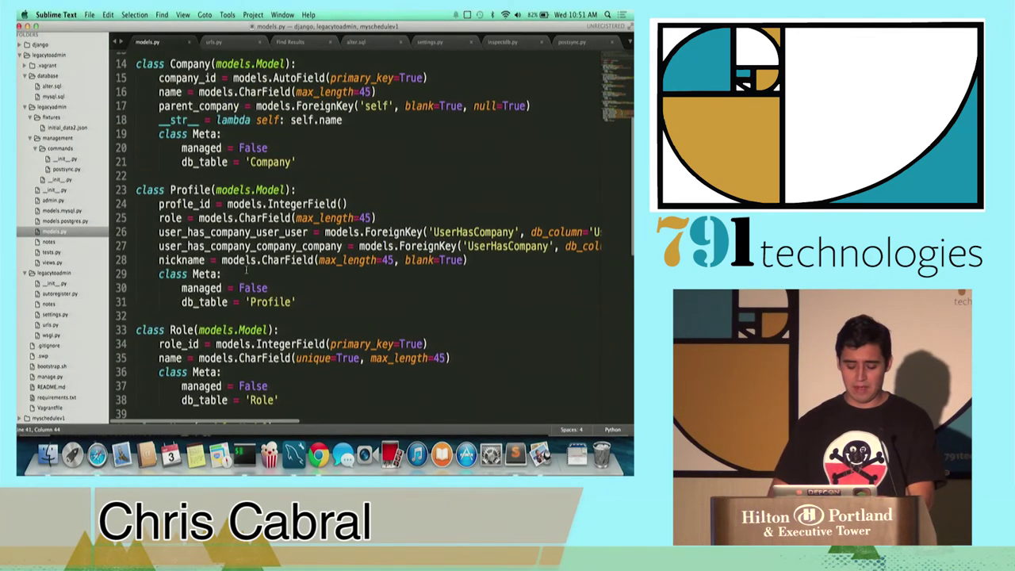
{"action": "left_click", "coordinate": [309, 261]}
{"action": "key", "text": "Return"}
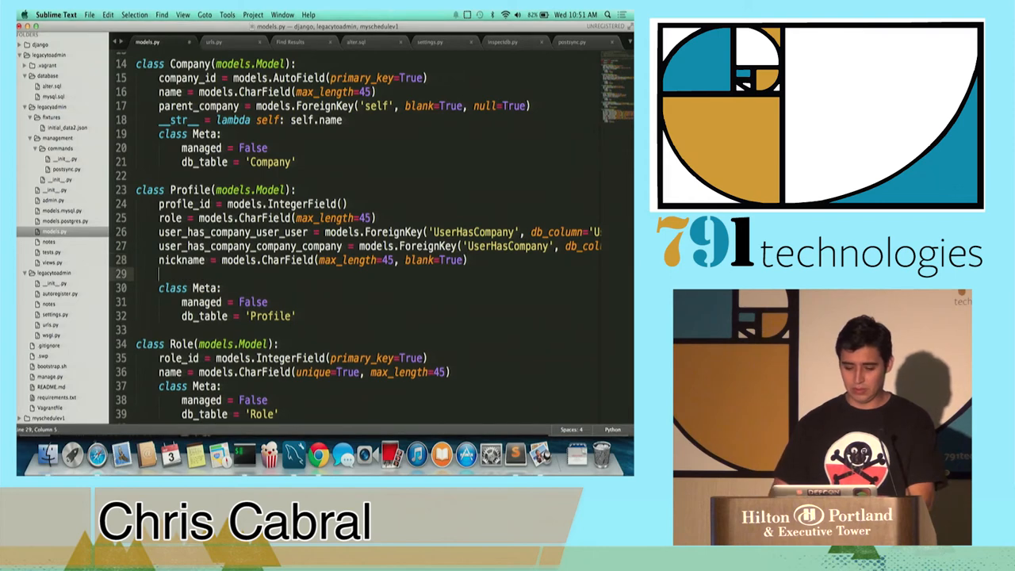
- Copy the ValidationError import line from postsync.py, glancing at inspectdb.py on the way
{"action": "left_click", "coordinate": [569, 41]}
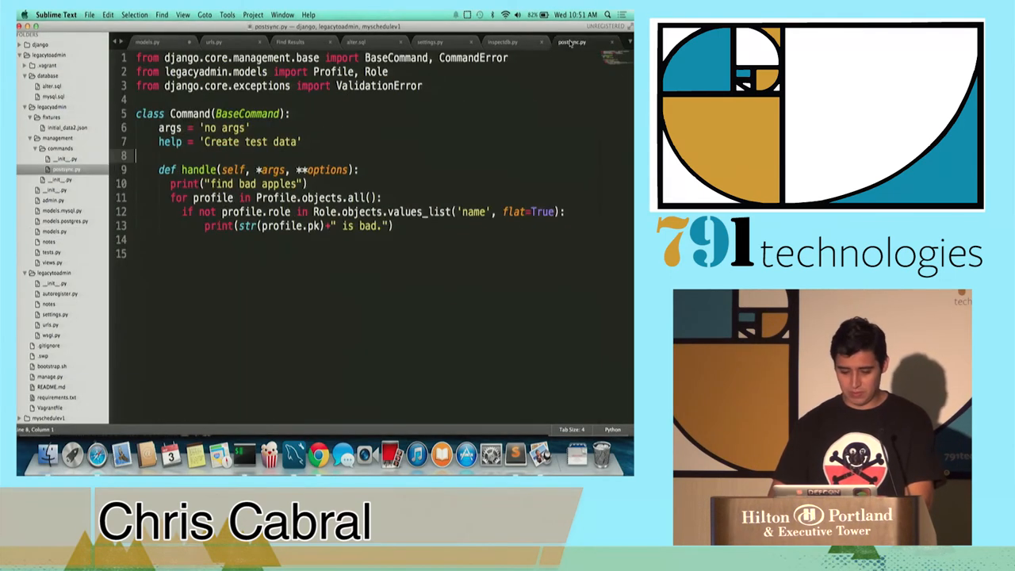
{"action": "key", "text": "Down"}
{"action": "key", "text": "Down"}
{"action": "key", "text": "Down"}
{"action": "key", "text": "shift+Down"}
{"action": "key", "text": "shift+Down"}
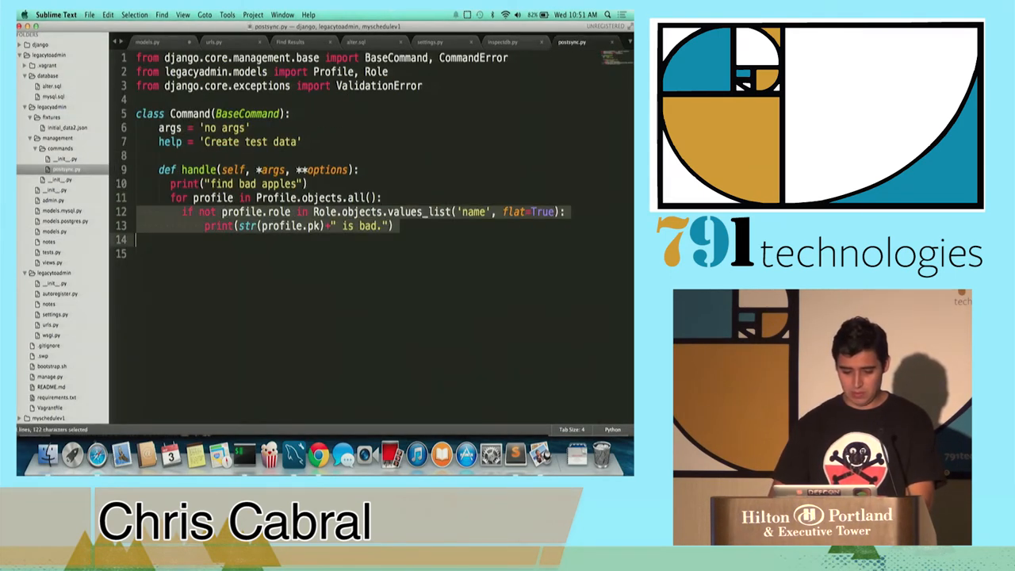
{"action": "key", "text": "Up"}
{"action": "key", "text": "Up"}
{"action": "key", "text": "Up"}
{"action": "key", "text": "Up"}
{"action": "key", "text": "Up"}
{"action": "key", "text": "Up"}
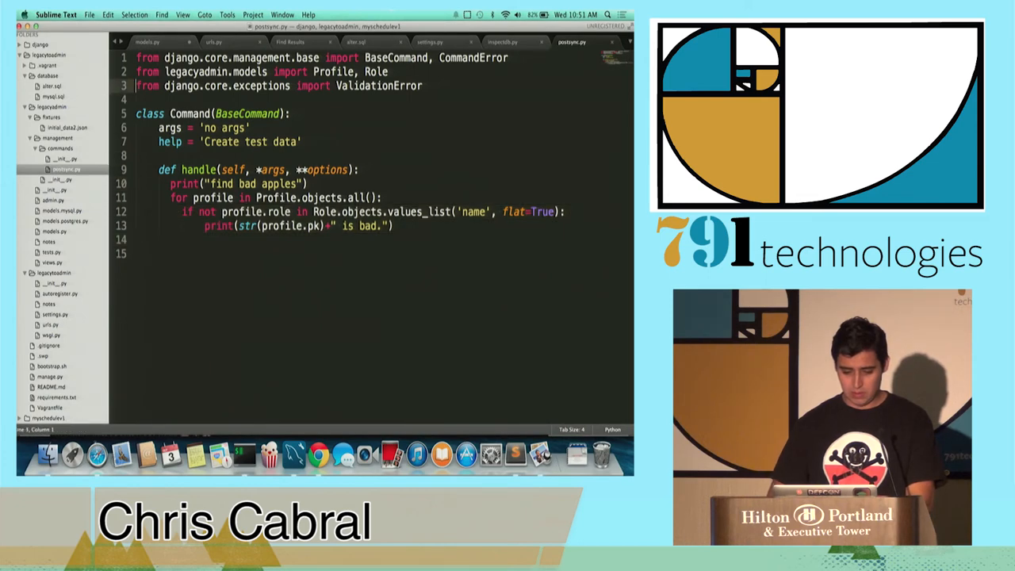
{"action": "key", "text": "Up"}
{"action": "key", "text": "Up"}
{"action": "key", "text": "shift+Down"}
{"action": "key", "text": "super+c"}
{"action": "key", "text": "super+shift+bracketleft"}
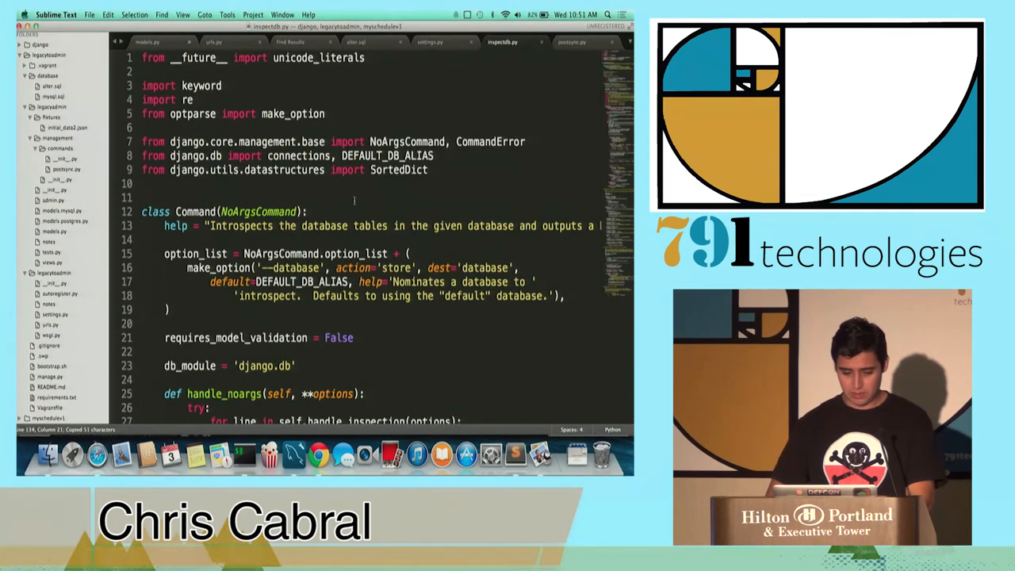
- Back in models.py, begin a clean() method on Profile and paste the ValidationError import into it
{"action": "left_click", "coordinate": [344, 185]}
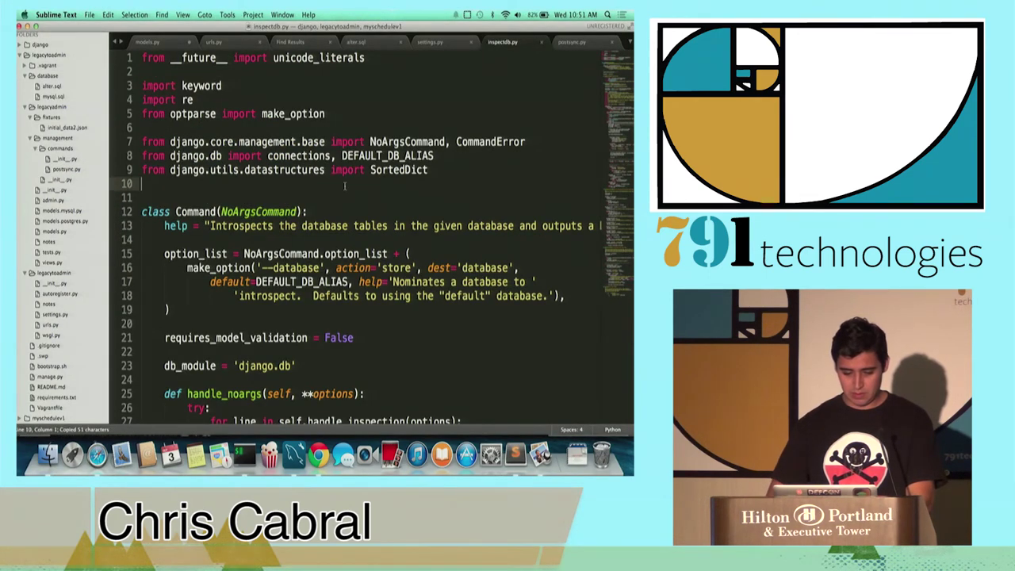
{"action": "left_click", "coordinate": [151, 41]}
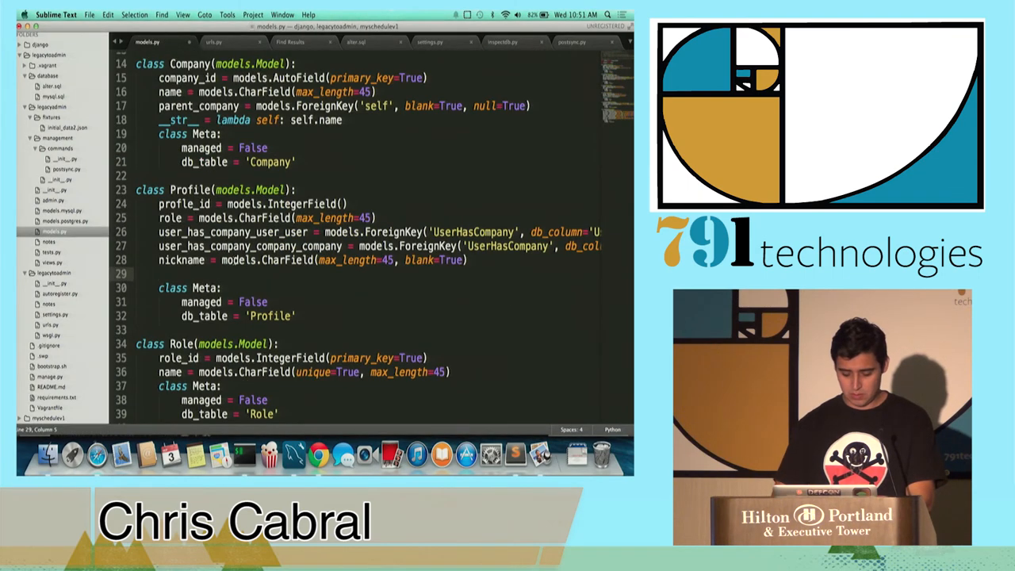
{"action": "type", "text": "def clean"}
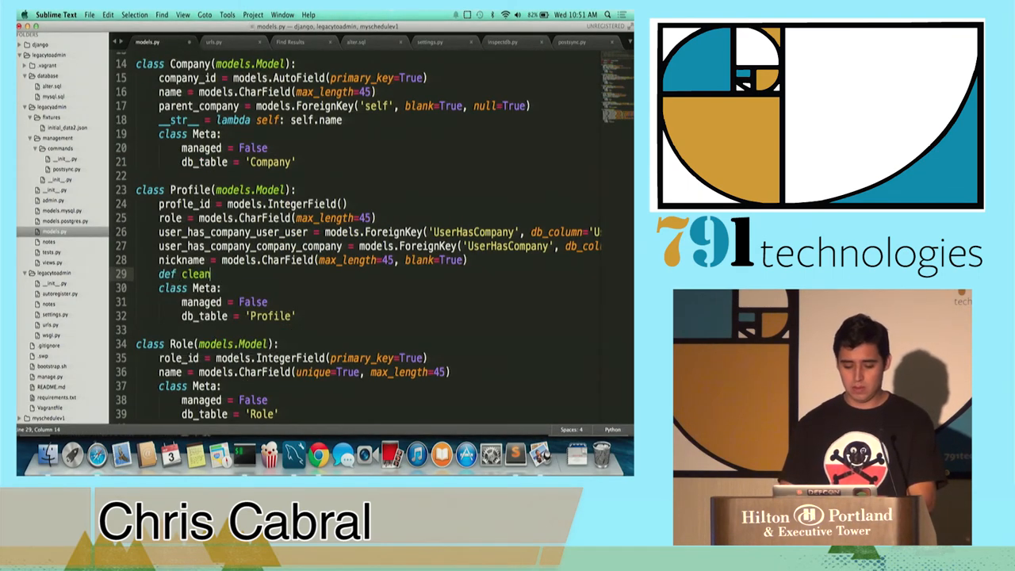
{"action": "type", "text": "(self):"}
{"action": "key", "text": "Return"}
{"action": "type", "text": "from django.core.exceptions import ValidationError"}
{"action": "key", "text": "Return"}
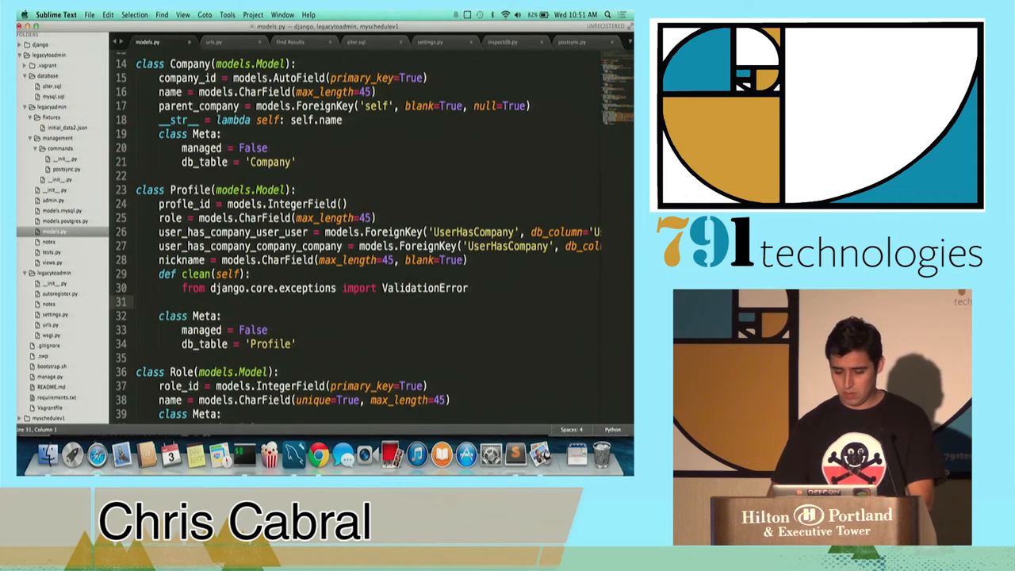
{"action": "key", "text": "Tab"}
{"action": "key", "text": "Tab"}
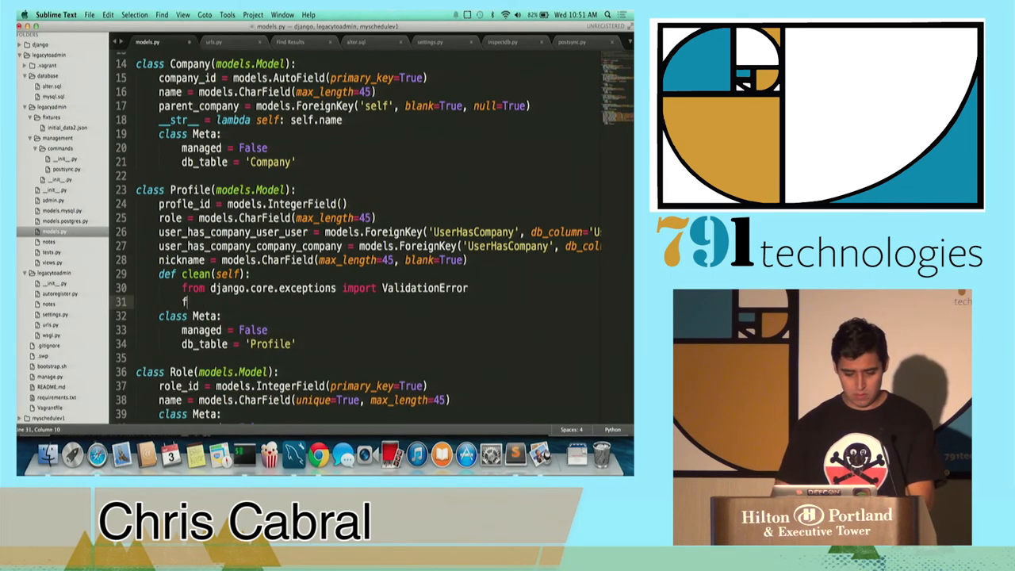
{"action": "type", "text": "admin"}
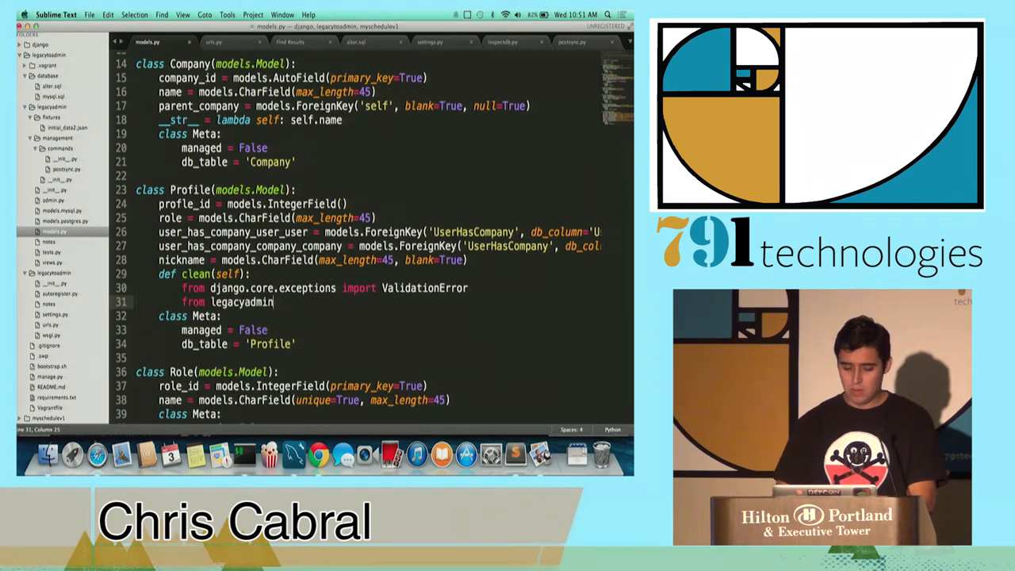
{"action": "type", "text": ".models import Ro"}
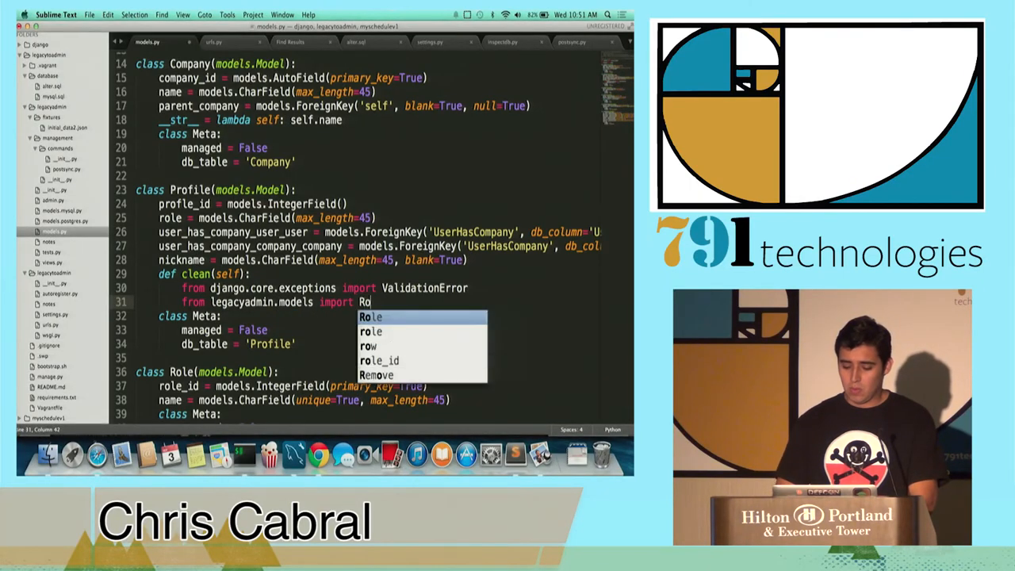
{"action": "type", "text": "le"}
- Copy the bad-role check and print lines from postsync.py into clean() and fix their indentation
{"action": "left_click", "coordinate": [585, 44]}
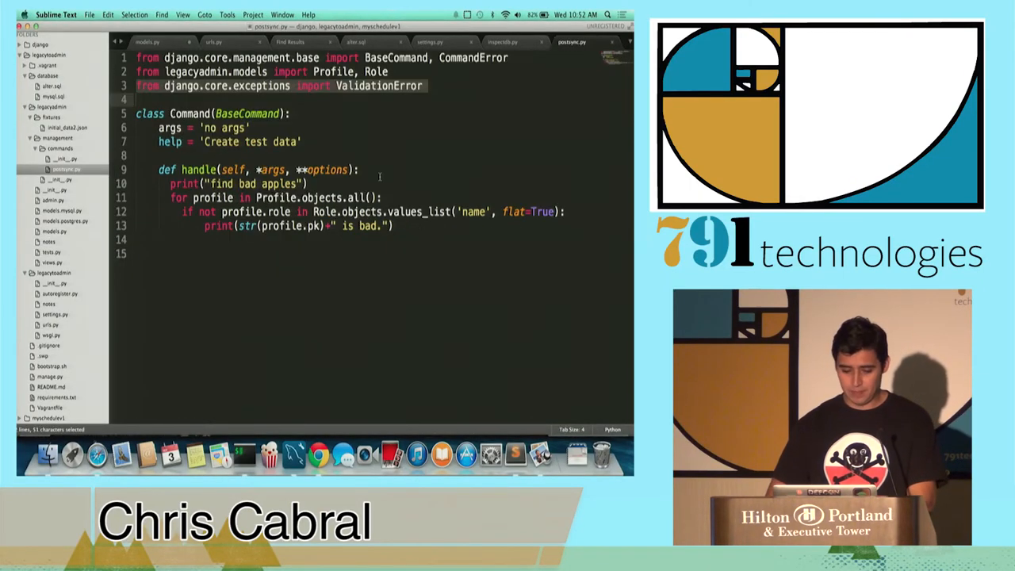
{"action": "key", "text": "Down"}
{"action": "key", "text": "Down"}
{"action": "key", "text": "Down"}
{"action": "key", "text": "shift+Down"}
{"action": "key", "text": "super+c"}
{"action": "key", "text": "shift+Down"}
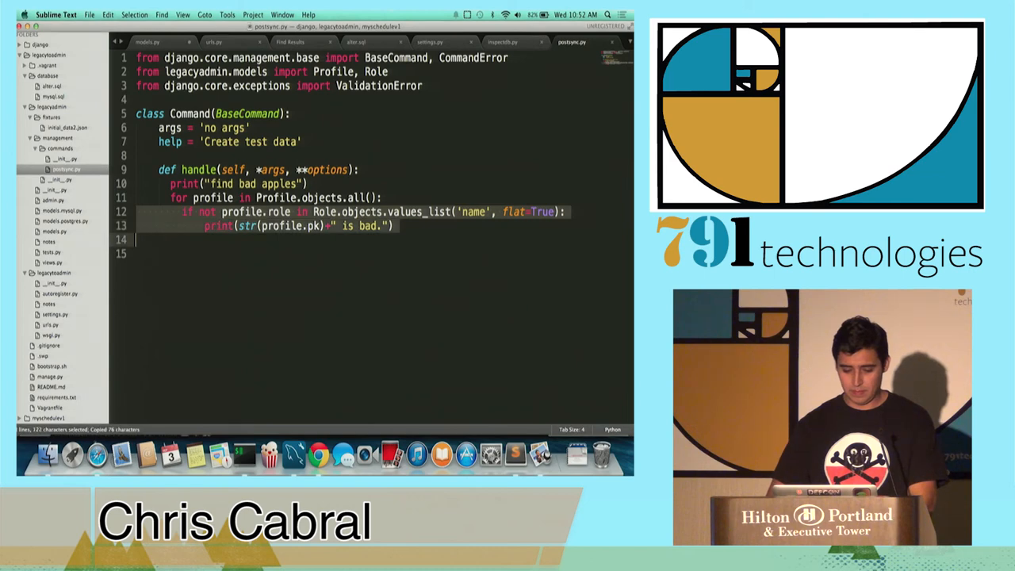
{"action": "key", "text": "ctrl+Tab"}
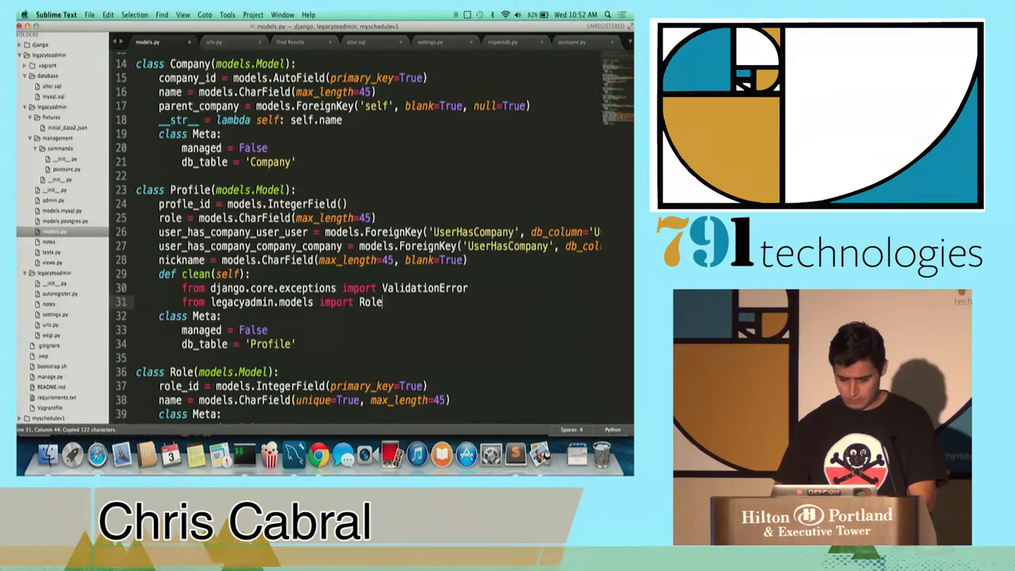
{"action": "key", "text": "Return"}
{"action": "key", "text": "super+v"}
{"action": "key", "text": "Up"}
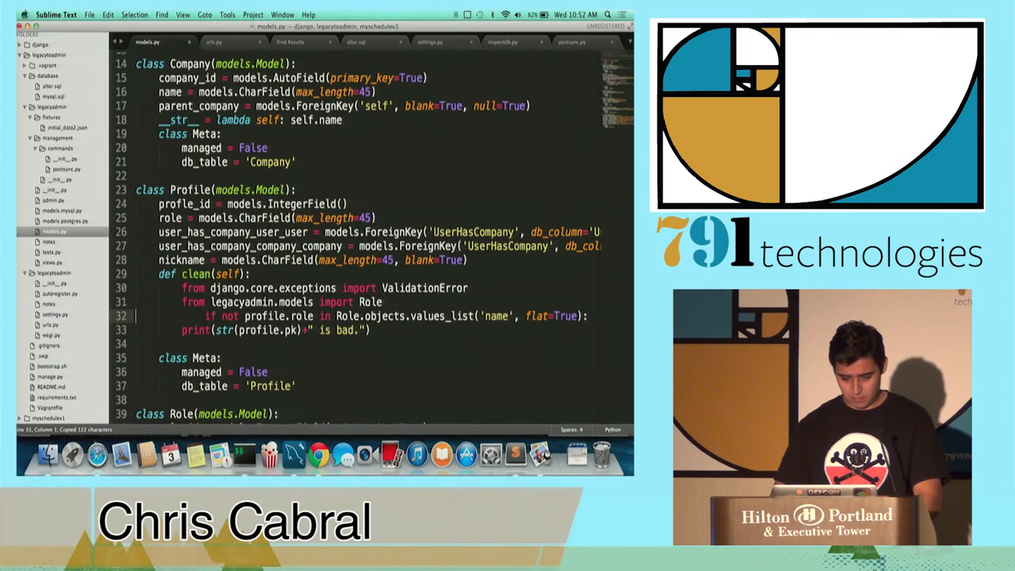
{"action": "key", "text": "shift+Tab"}
{"action": "key", "text": "Down"}
{"action": "key", "text": "Tab"}
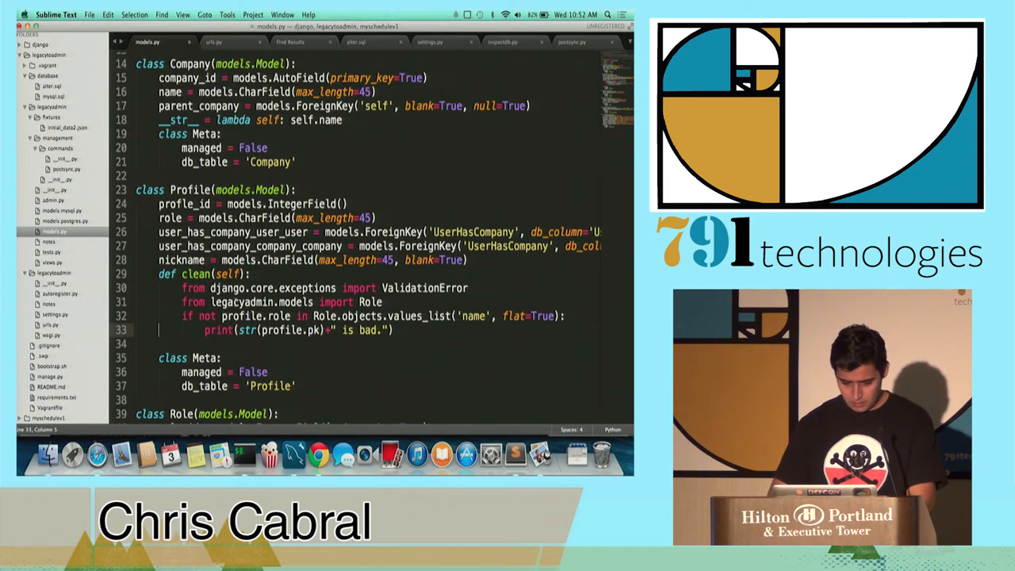
- Replace profile with self in the role check and save models.py
{"action": "key", "text": "Up"}
{"action": "double_click", "coordinate": [243, 316]}
{"action": "type", "text": "self"}
{"action": "key", "text": "super+s"}
{"action": "key", "text": "Up"}
{"action": "key", "text": "Up"}
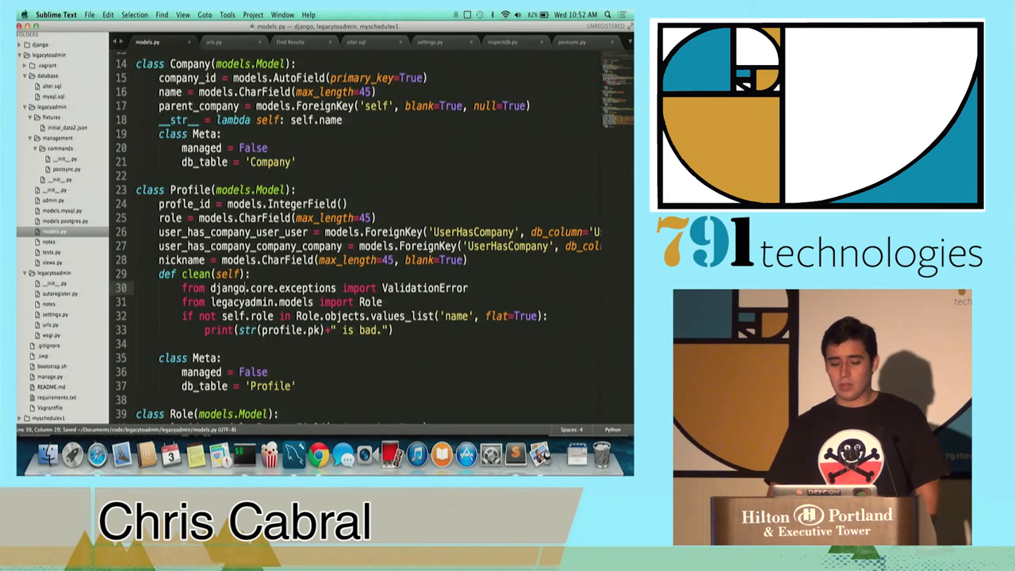
{"action": "key", "text": "Down"}
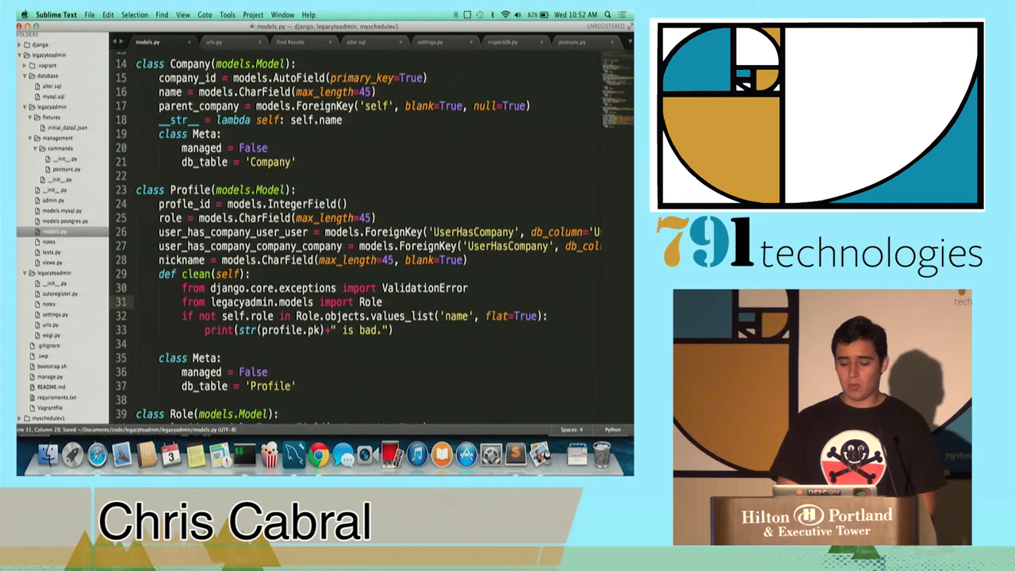
{"action": "key", "text": "Down"}
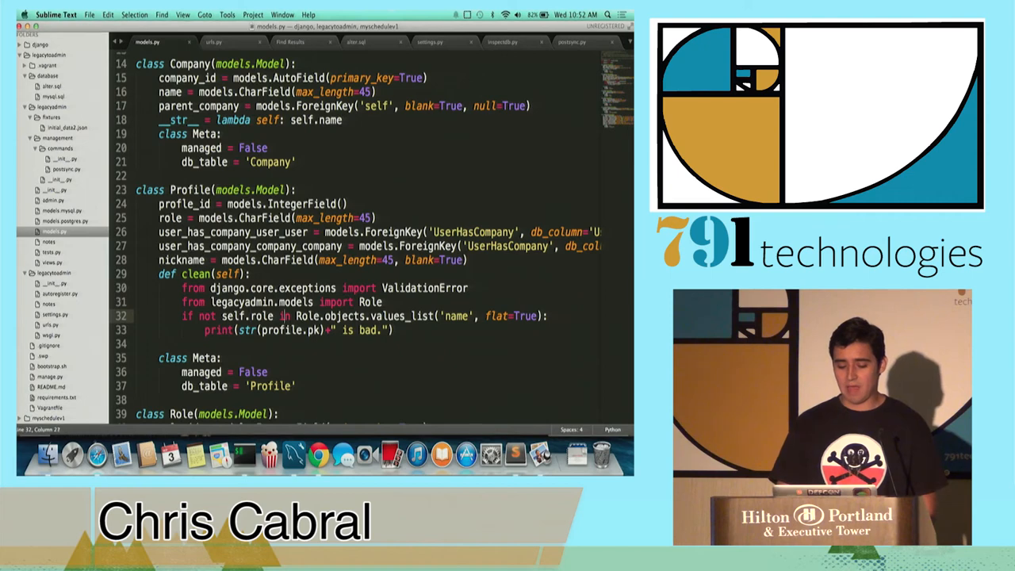
{"action": "key", "text": "shift+End"}
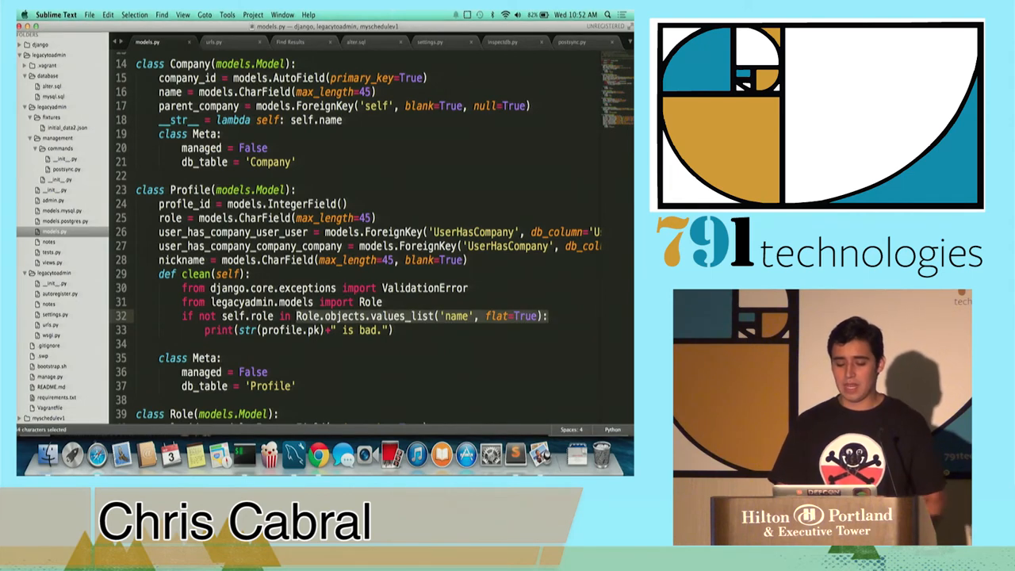
{"action": "key", "text": "super+s"}
{"action": "key", "text": "Up"}
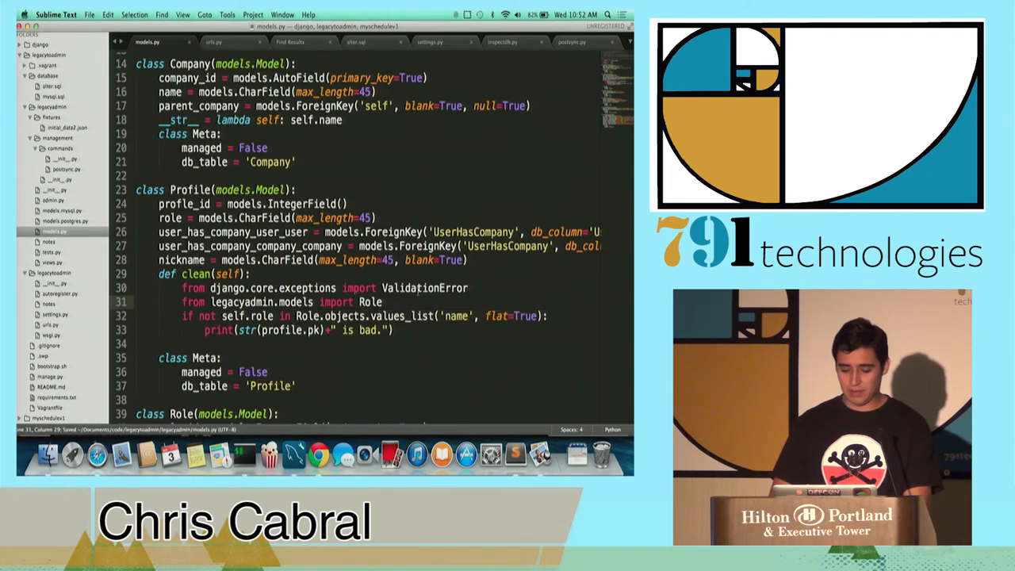
- Replace the print call with raise ValidationError('Role not found.'), save, and switch apps
{"action": "double_click", "coordinate": [418, 290]}
{"action": "key", "text": "super+c"}
{"action": "double_click", "coordinate": [286, 332]}
{"action": "key", "text": "ctrl+shift+a"}
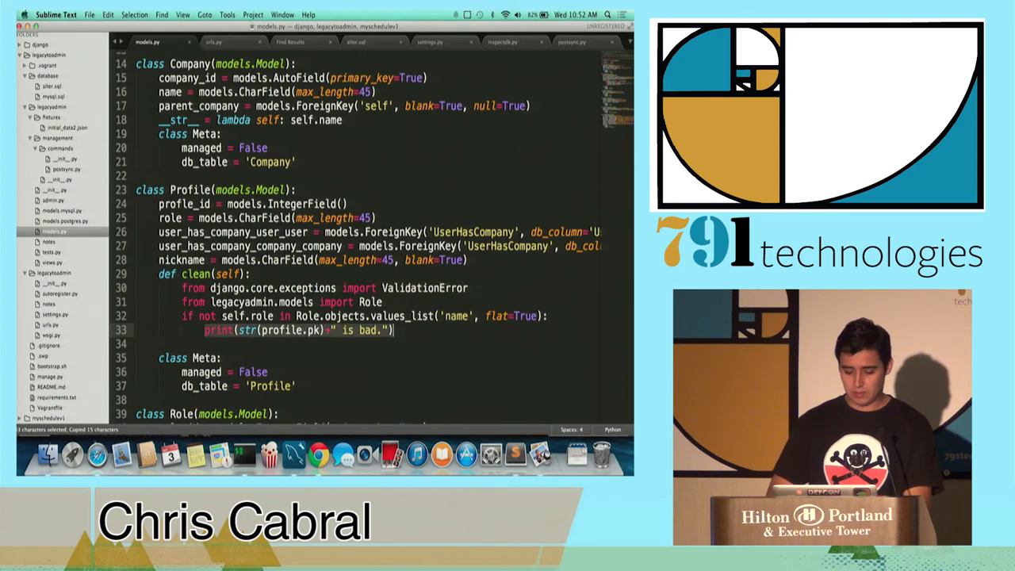
{"action": "type", "text": "raise"}
{"action": "key", "text": "super+v"}
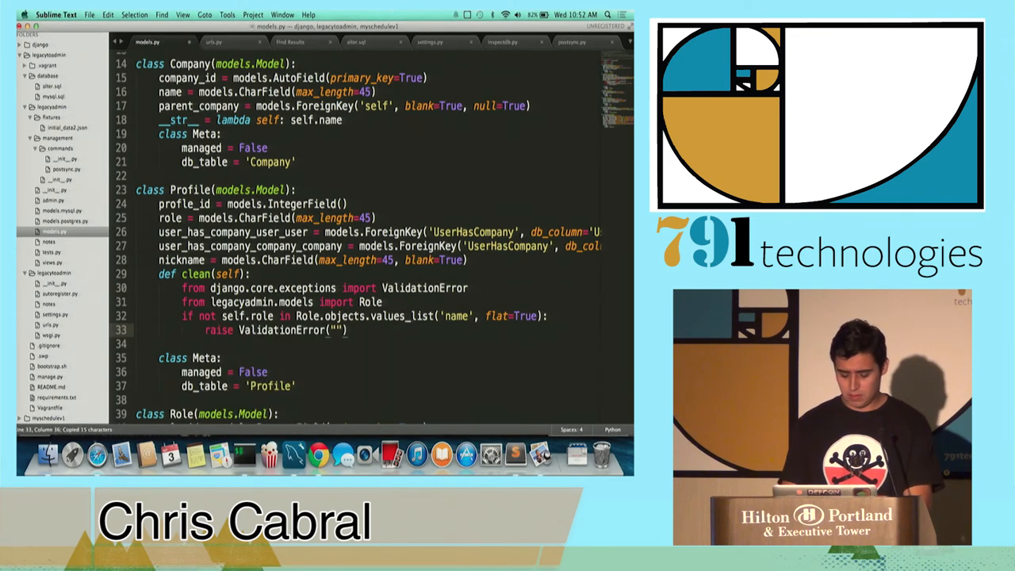
{"action": "type", "text": "Role not found"}
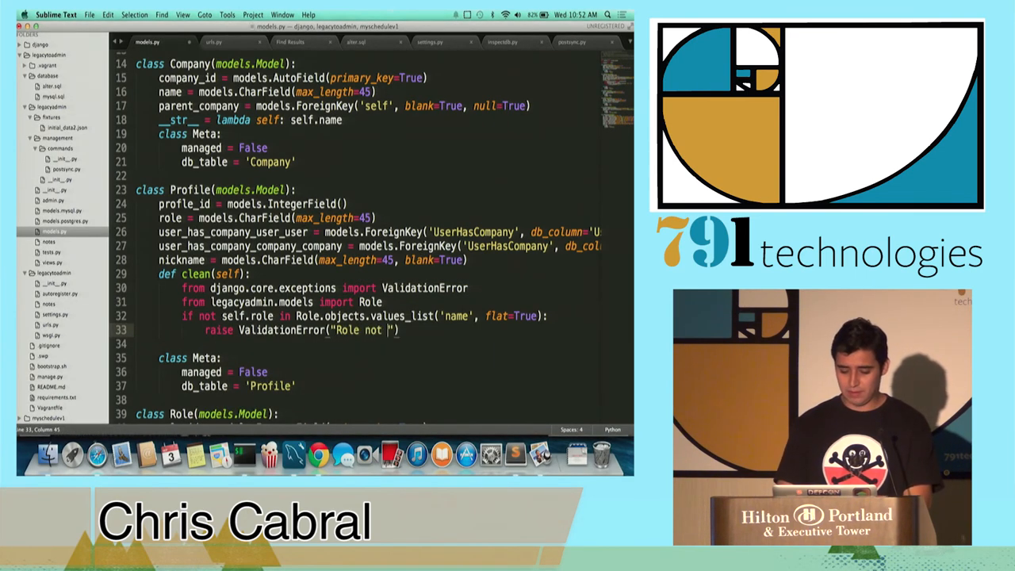
{"action": "key", "text": "super+s"}
{"action": "key", "text": "super+Tab"}
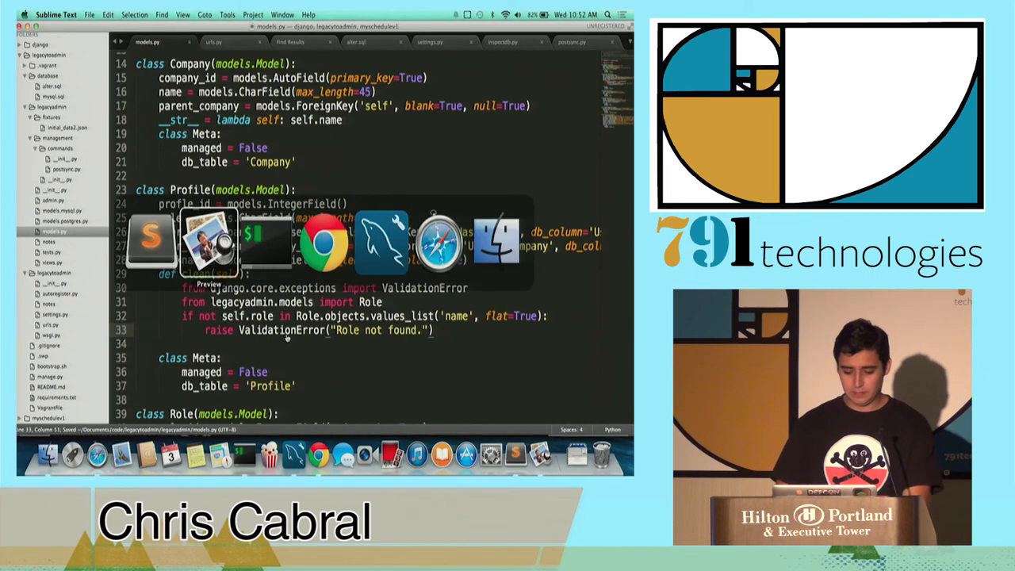
{"action": "key", "text": "super+Tab"}
{"action": "key", "text": "super+Tab"}
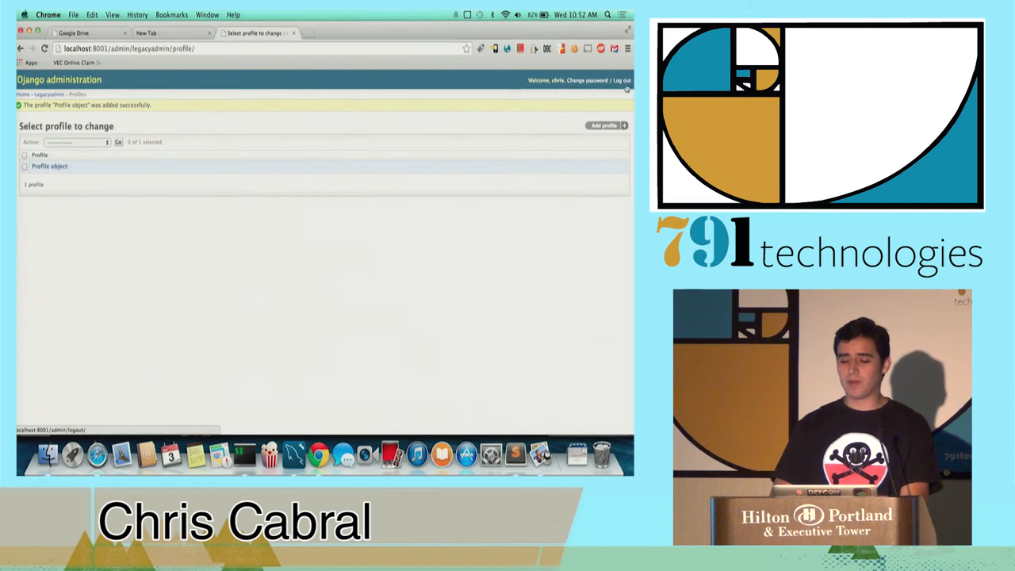
- Start a second profile with id 2 and the deliberately misspelled role 'worker be'
{"action": "left_click", "coordinate": [605, 125]}
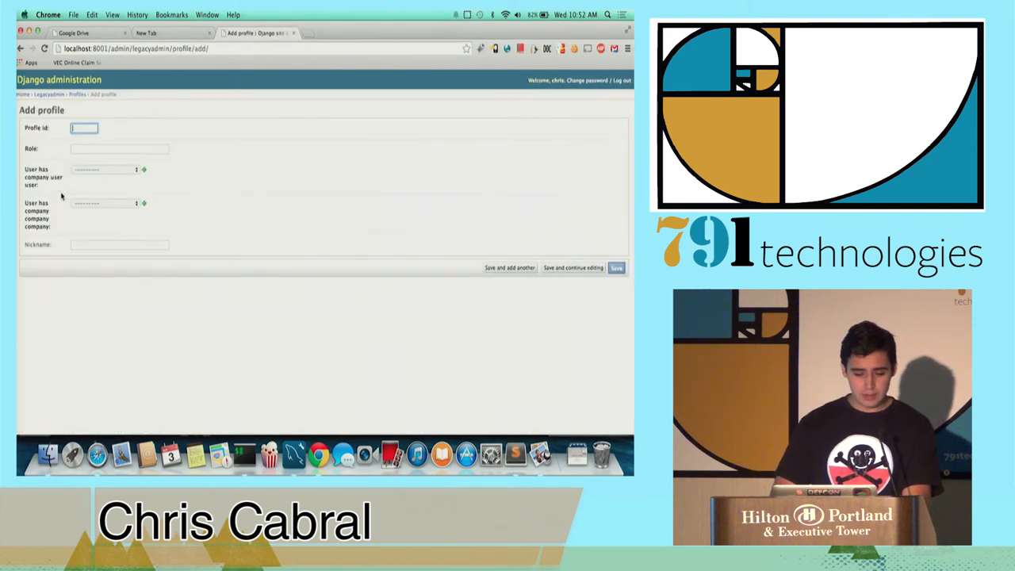
{"action": "type", "text": "2"}
{"action": "left_click", "coordinate": [74, 148]}
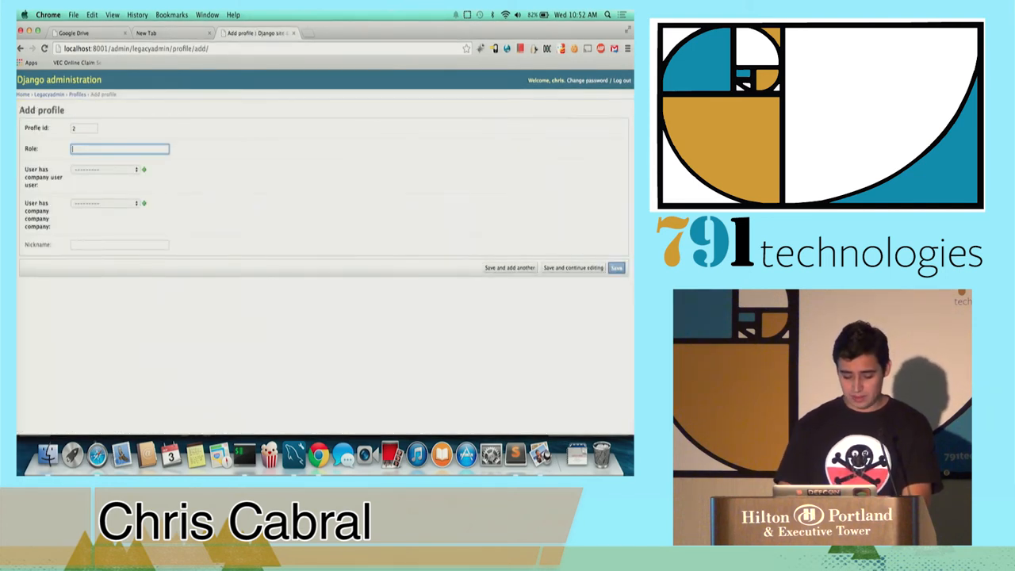
{"action": "type", "text": "wo"}
{"action": "key", "text": "Down"}
{"action": "key", "text": "Tab"}
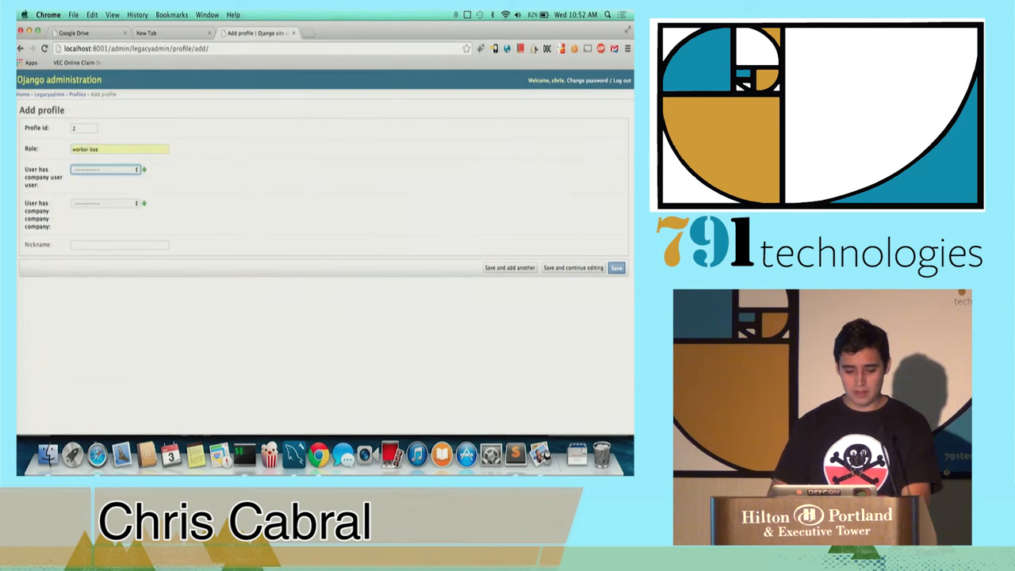
{"action": "left_click", "coordinate": [120, 148]}
{"action": "key", "text": "BackSpace"}
{"action": "key", "text": "Tab"}
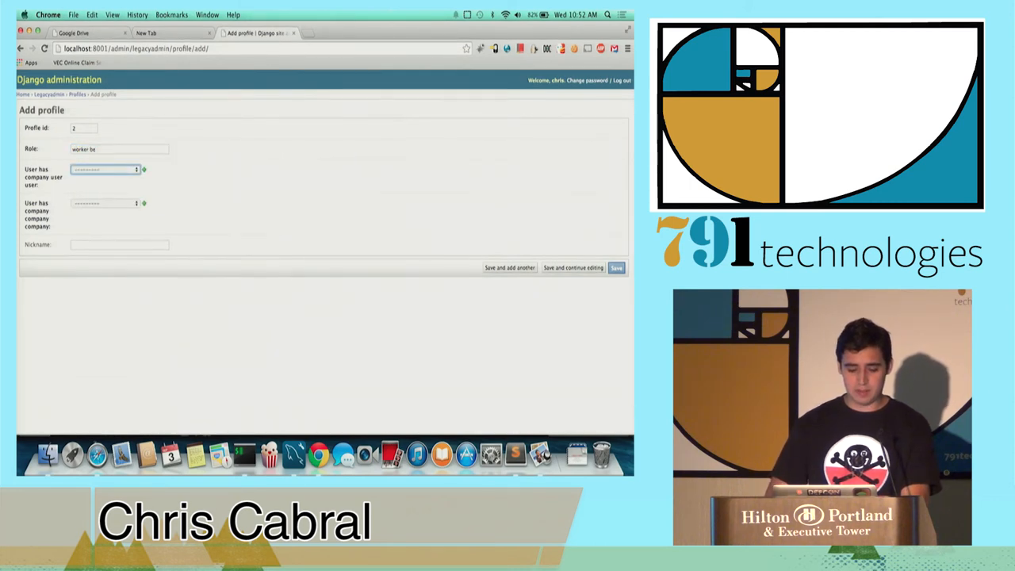
- Pick both UserHasCompany selects and the nickname, then save to get the 'Role not found.' rejection
{"action": "left_click", "coordinate": [104, 169]}
{"action": "left_click", "coordinate": [111, 180]}
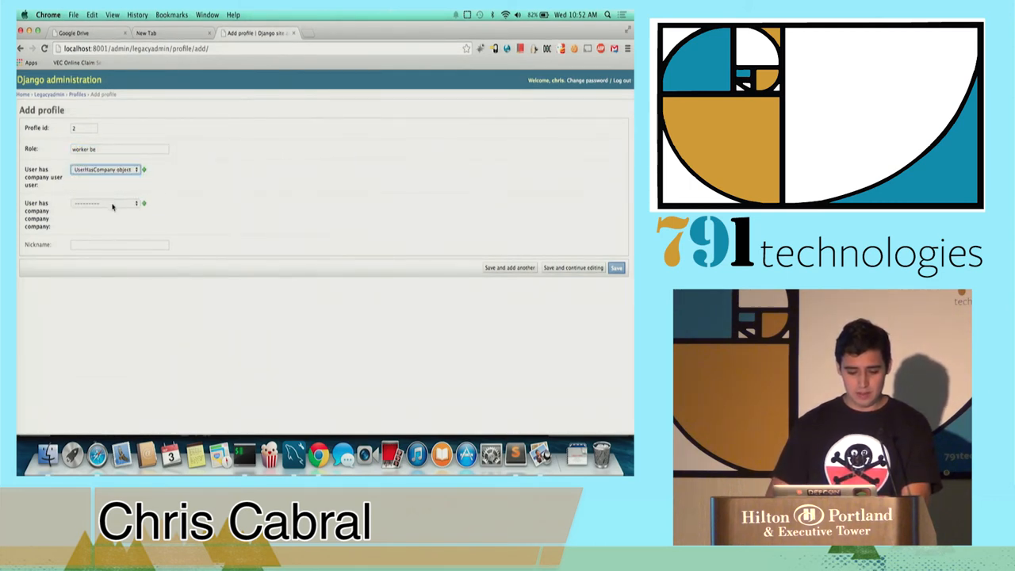
{"action": "left_click", "coordinate": [105, 203]}
{"action": "left_click", "coordinate": [99, 245]}
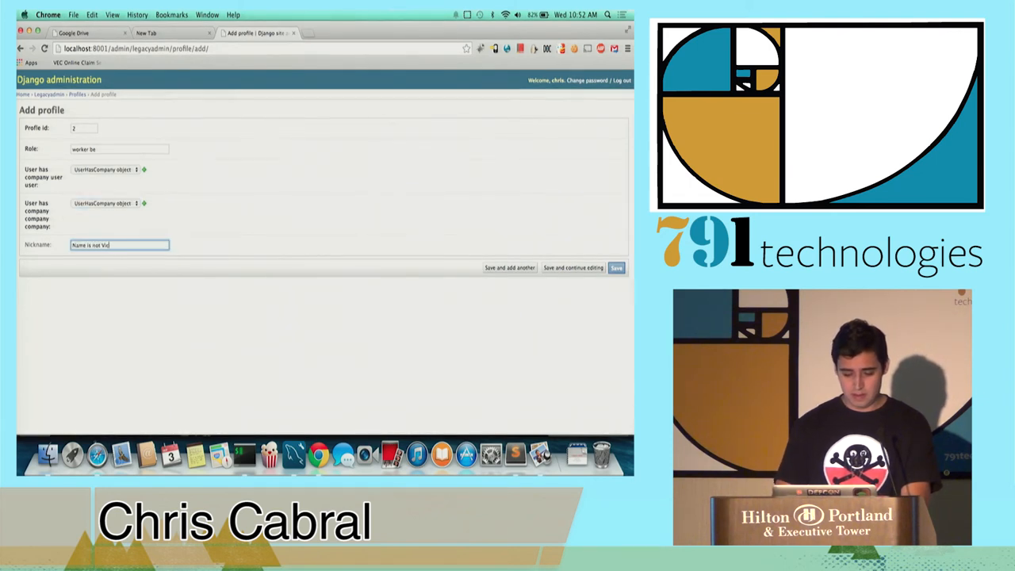
{"action": "left_click", "coordinate": [617, 267]}
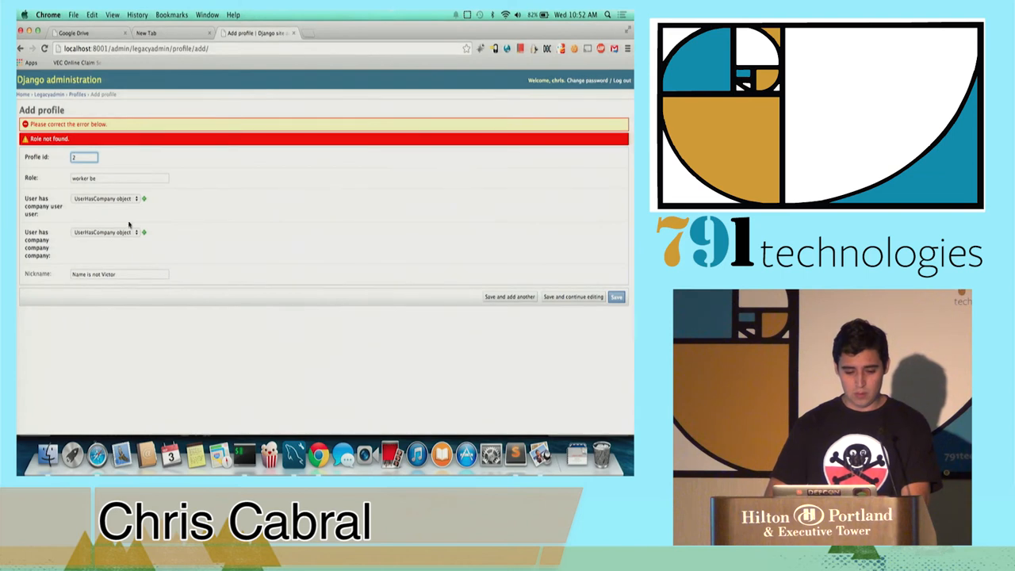
- Correct the role to worker bee and save the second profile successfully
{"action": "left_click", "coordinate": [120, 177]}
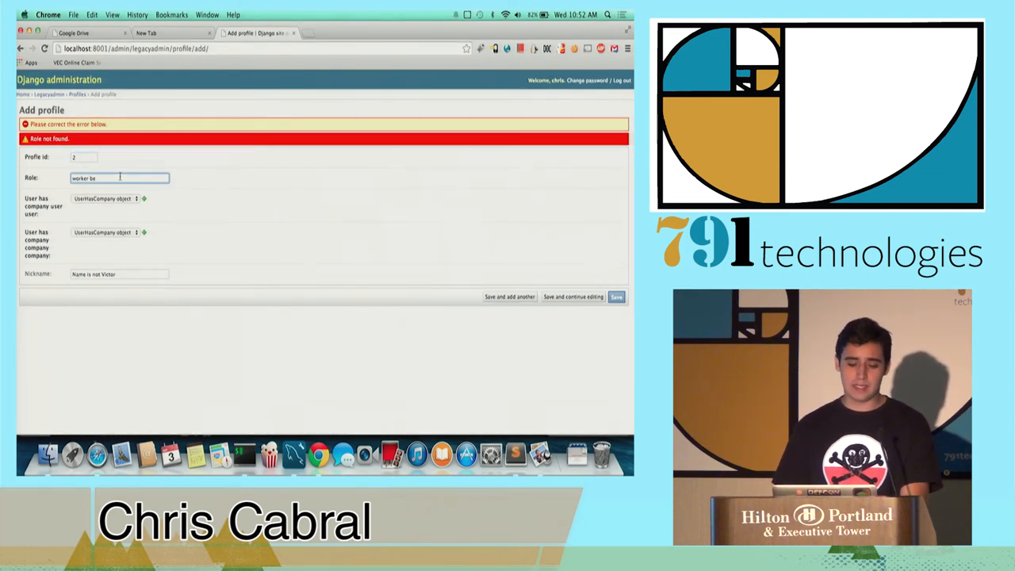
{"action": "type", "text": "e"}
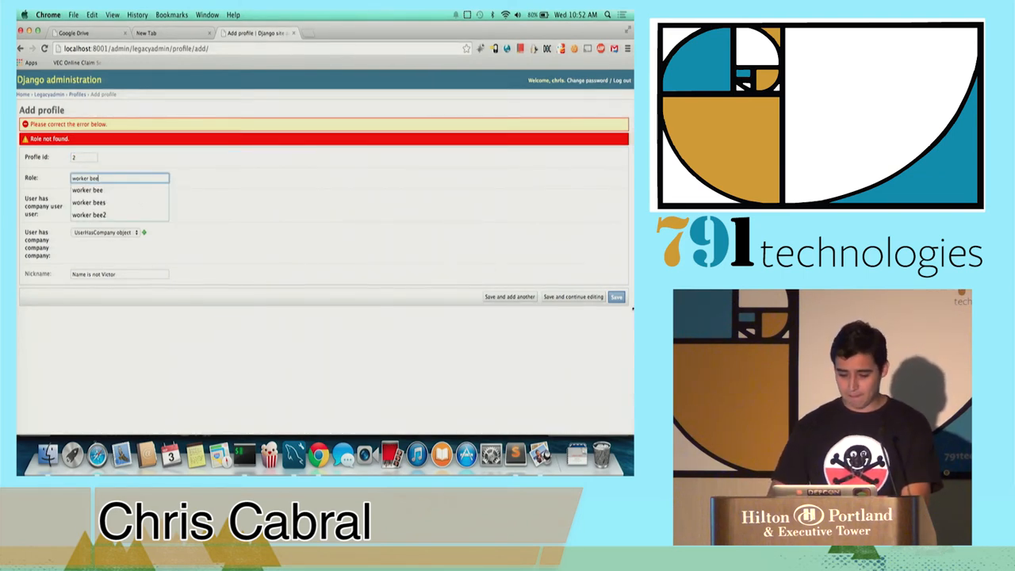
{"action": "left_click", "coordinate": [615, 297]}
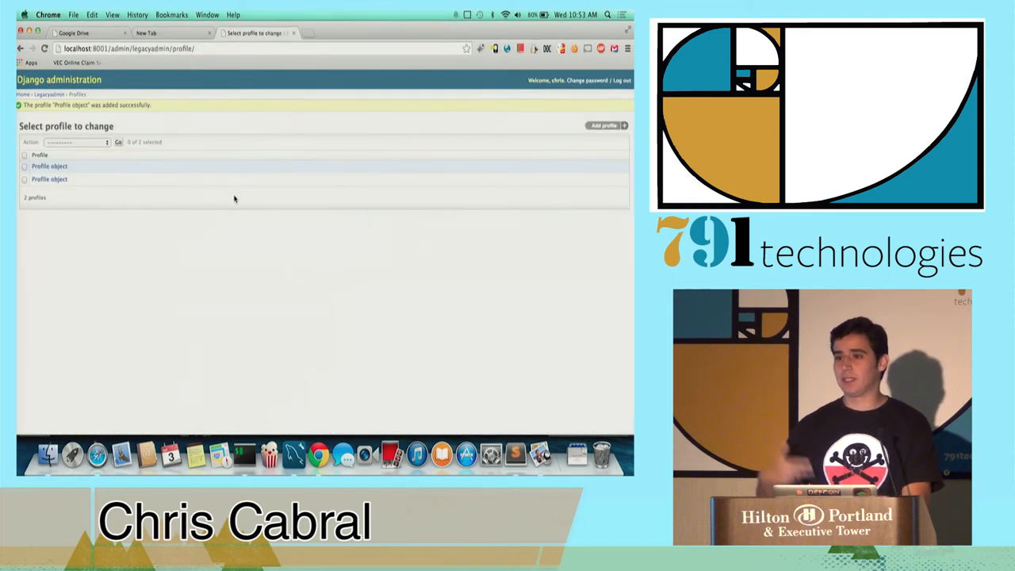
{"action": "key", "text": "super+Tab"}
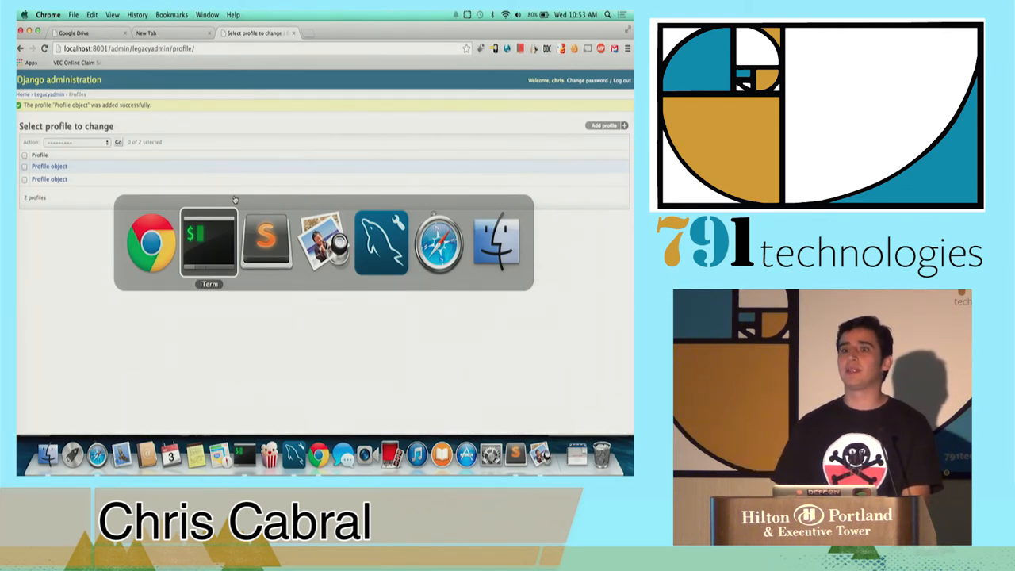
- Stop the dev server, then in models.py add a blank line before clean() and save
{"action": "key", "text": "ctrl+c"}
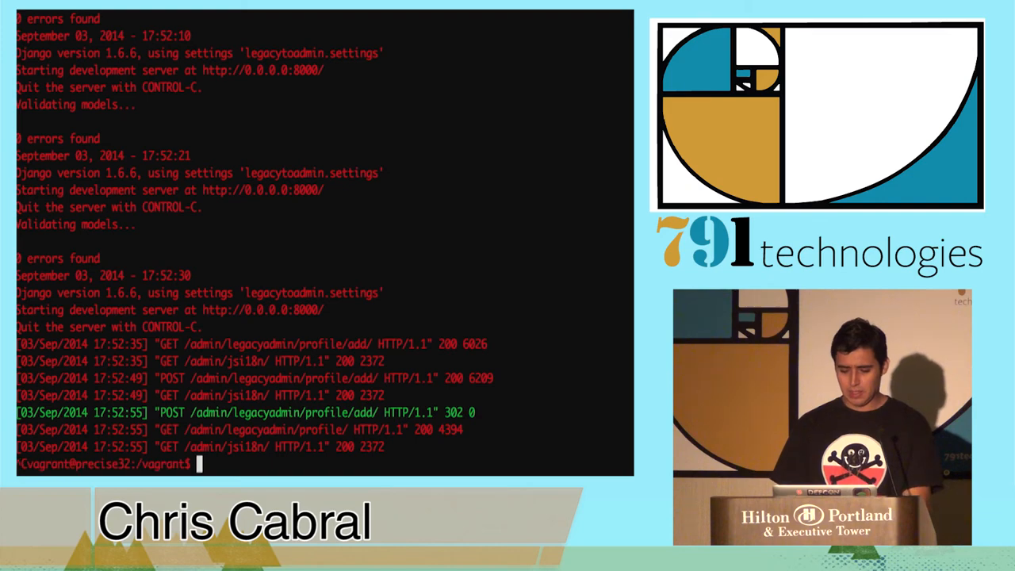
{"action": "key", "text": "super+Tab"}
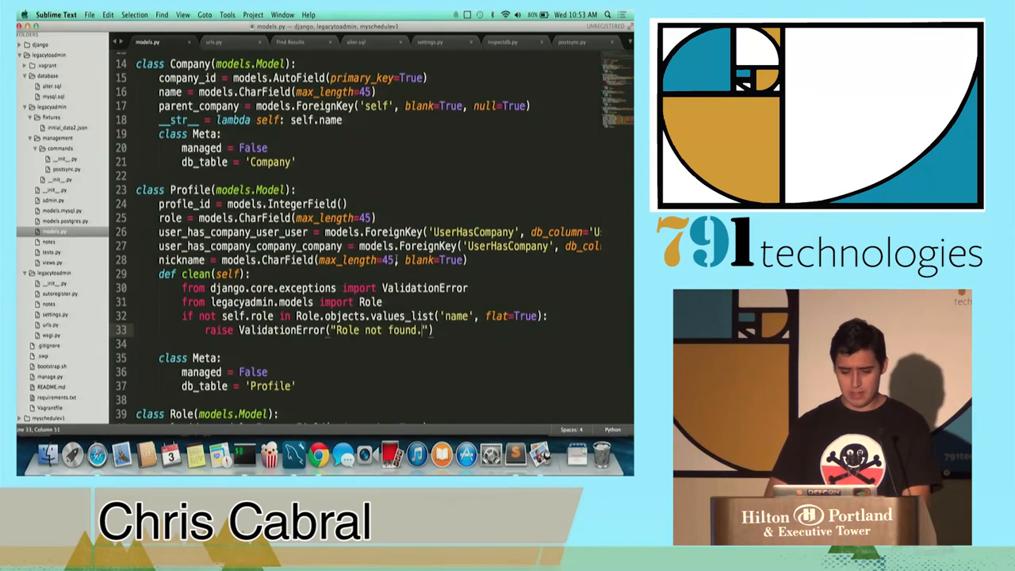
{"action": "scroll", "coordinate": [372, 238], "scroll_direction": "down", "scroll_amount": 2}
{"action": "left_click", "coordinate": [136, 274]}
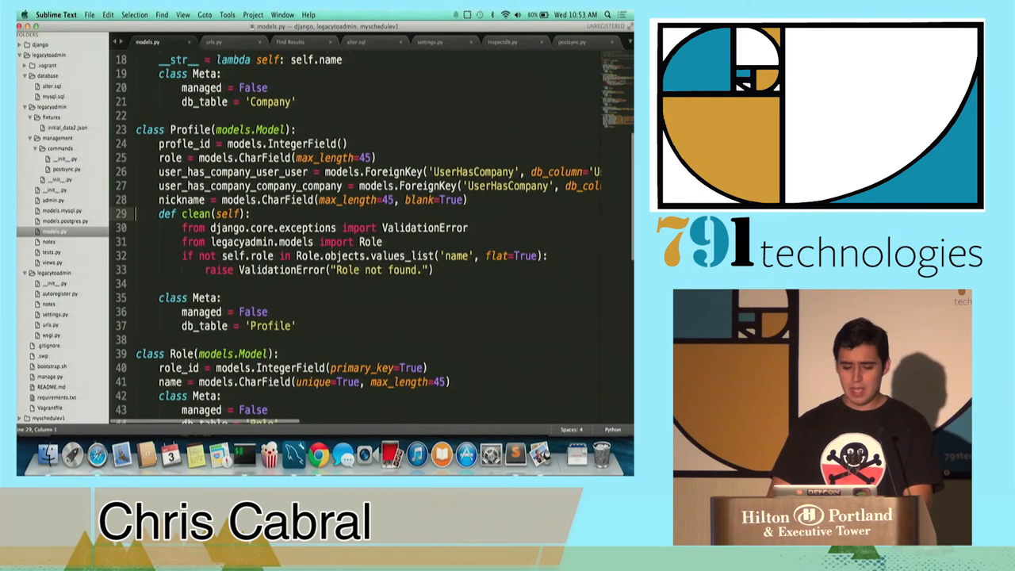
{"action": "key", "text": "Return"}
{"action": "key", "text": "super+s"}
- Save postsync.py and dismiss the license purchase prompt
{"action": "left_click", "coordinate": [570, 41]}
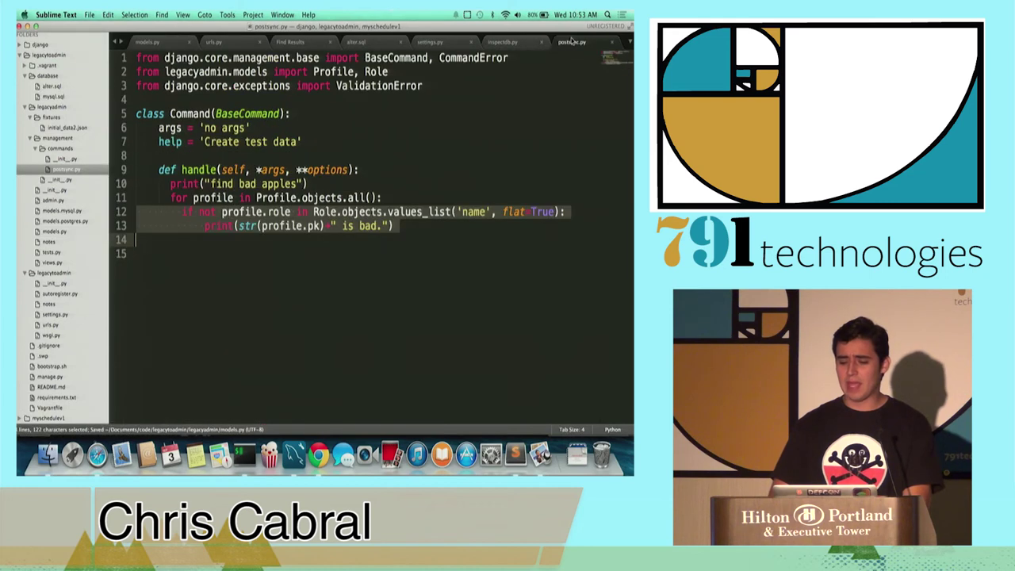
{"action": "left_click", "coordinate": [409, 183]}
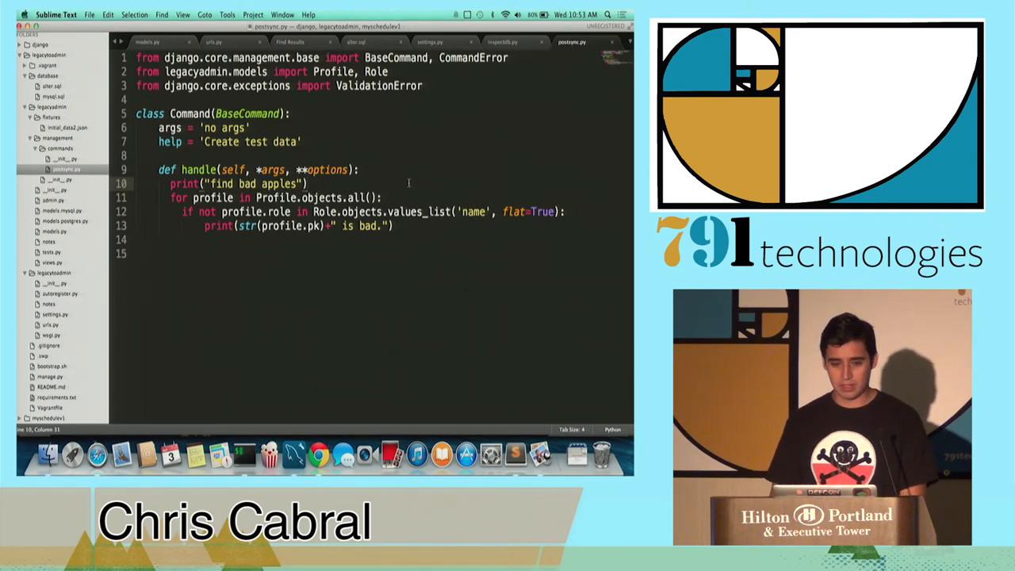
{"action": "key", "text": "super+s"}
{"action": "key", "text": "Escape"}
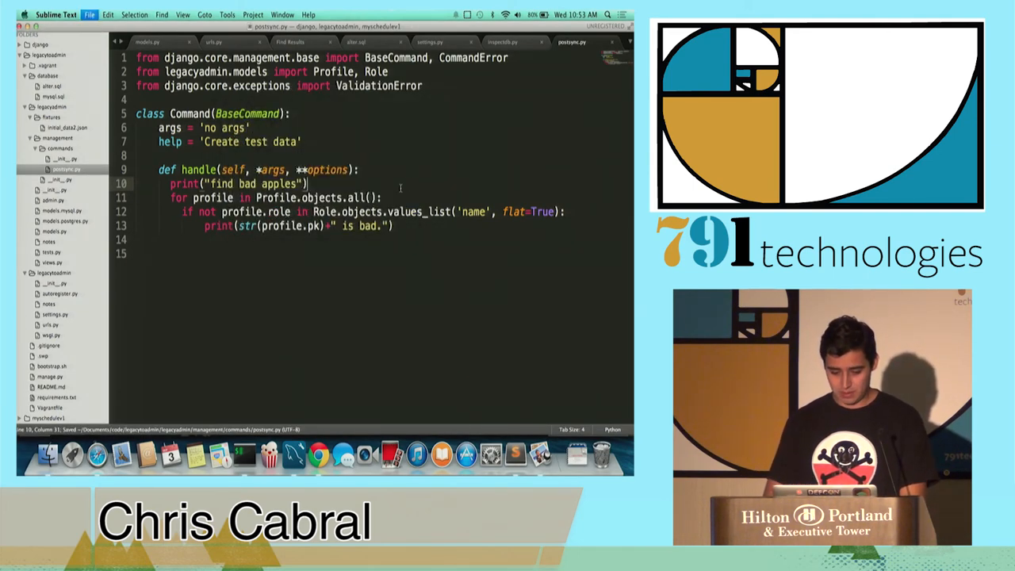
- Recall the shell command, then review postsync's profile loop and role-name lookup lines
{"action": "key", "text": "super+Tab"}
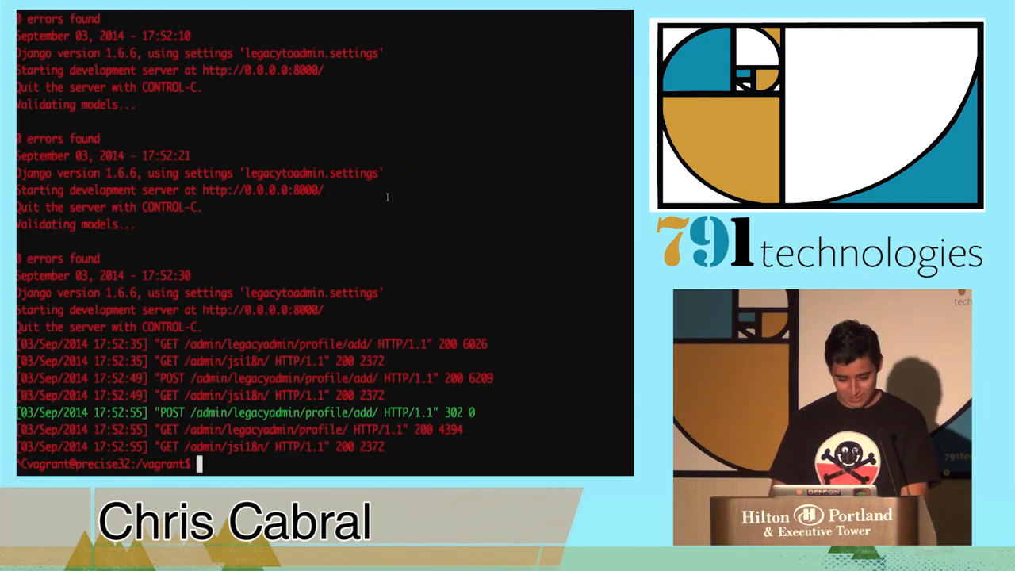
{"action": "key", "text": "Up"}
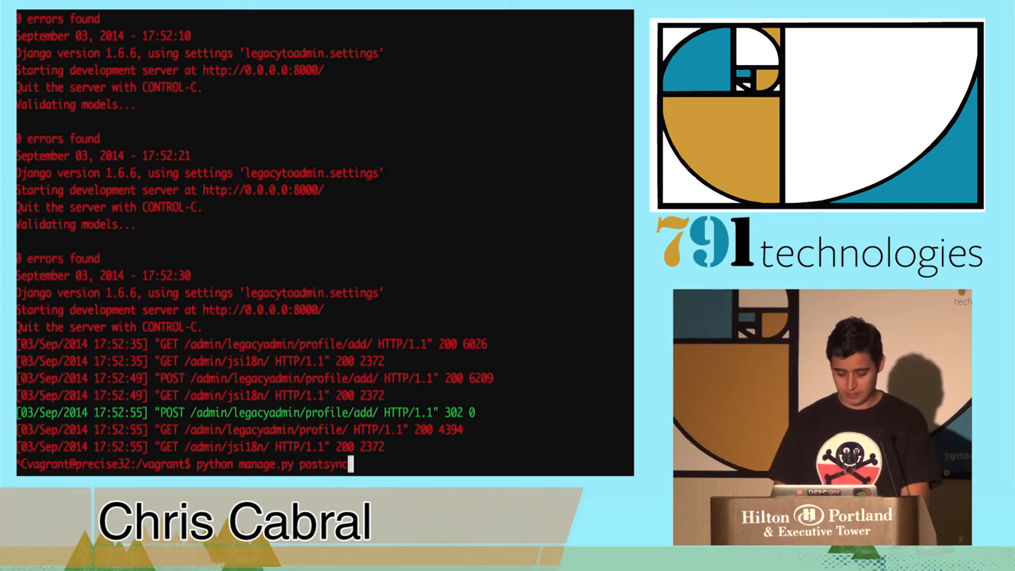
{"action": "key", "text": "super+Tab"}
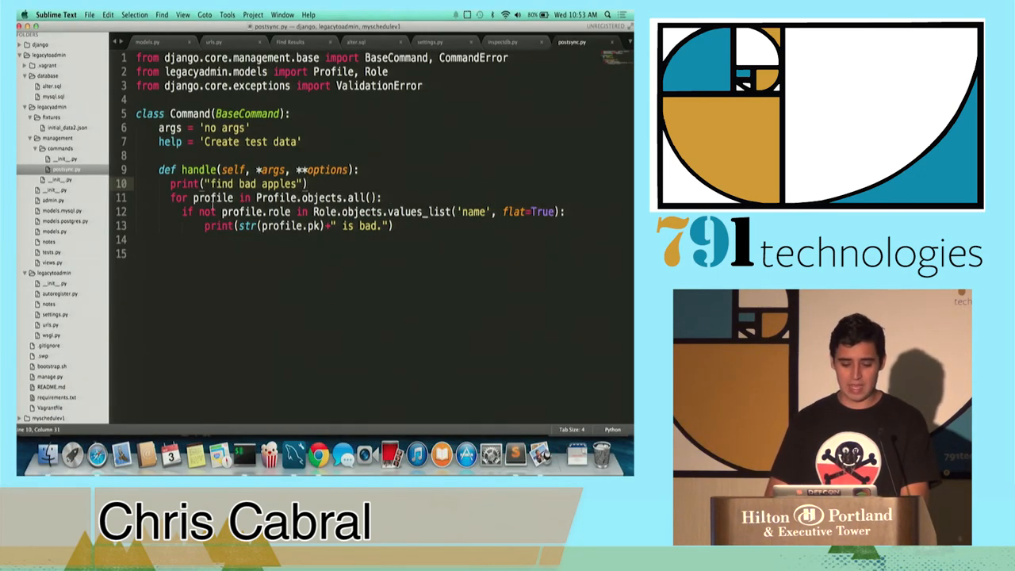
{"action": "key", "text": "Down"}
{"action": "key", "text": "Up"}
{"action": "key", "text": "Up"}
{"action": "key", "text": "Down"}
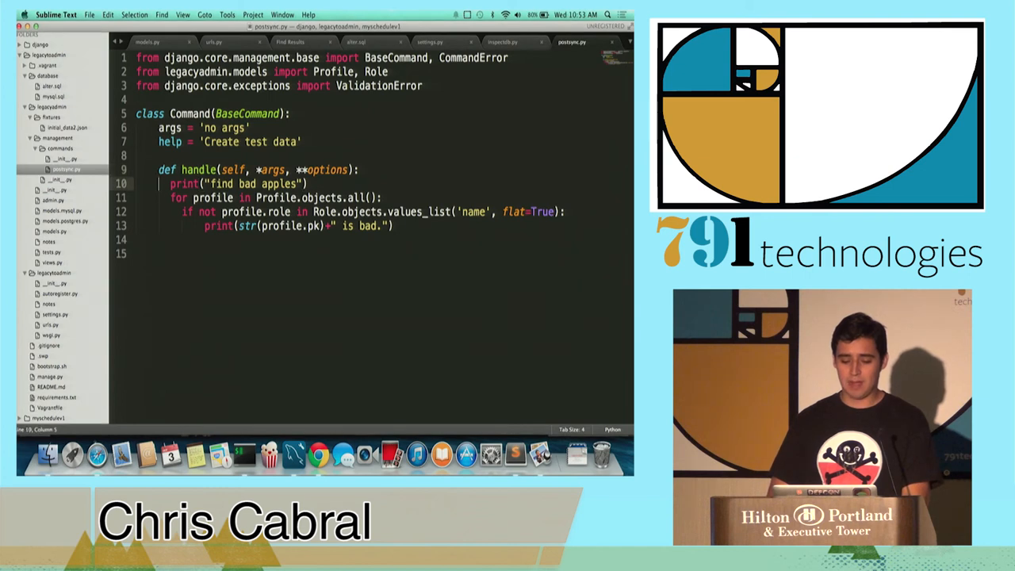
{"action": "key", "text": "shift+End"}
{"action": "key", "text": "Down"}
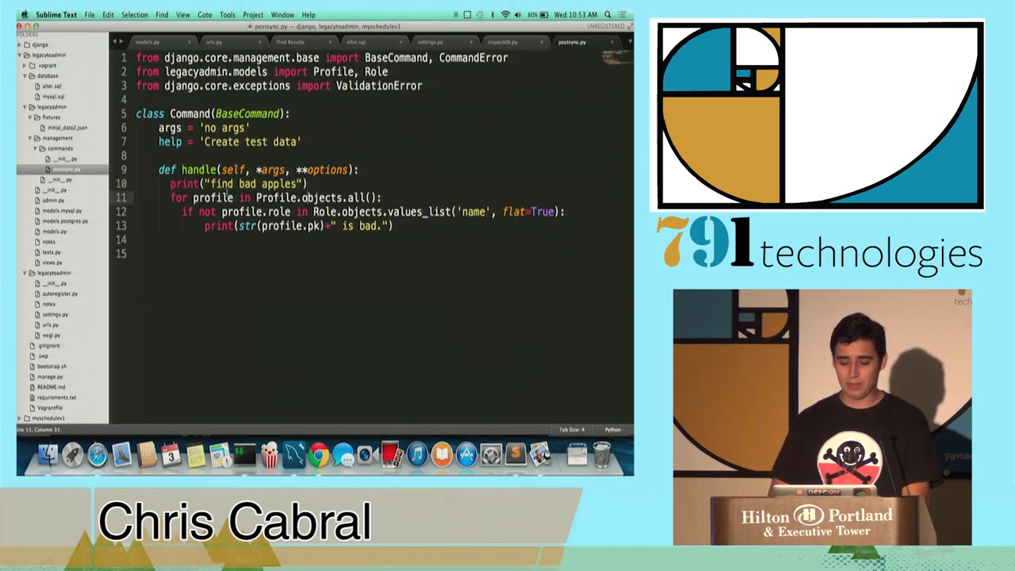
{"action": "key", "text": "super+d"}
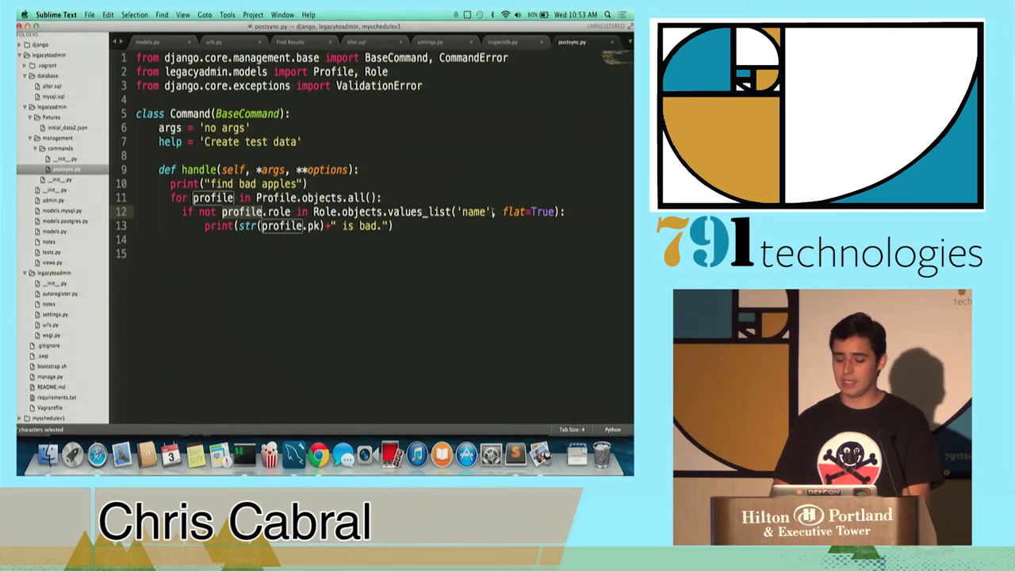
{"action": "double_click", "coordinate": [473, 212]}
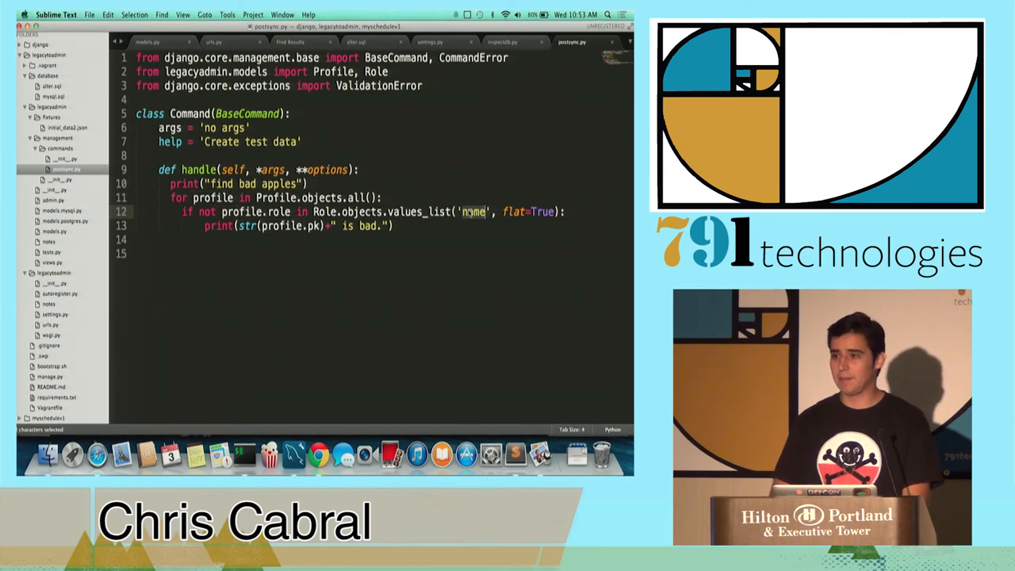
- Run python manage.py postsync to flag profile 1 as bad, then return to the Preview slides
{"action": "key", "text": "super+Tab"}
{"action": "key", "text": "Up"}
{"action": "key", "text": "Return"}
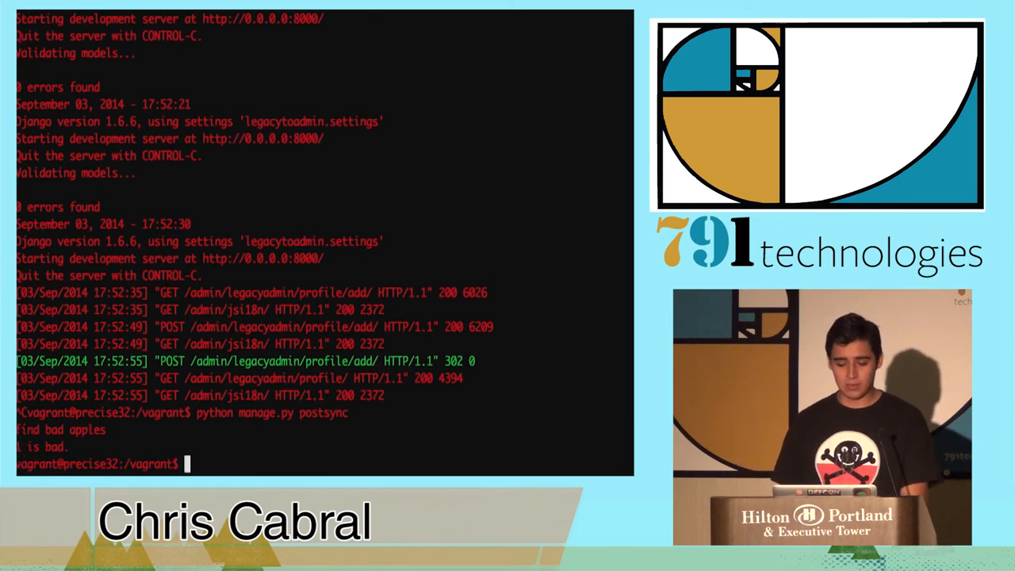
{"action": "key", "text": "super+Tab"}
{"action": "key", "text": "Tab"}
{"action": "key", "text": "Tab"}
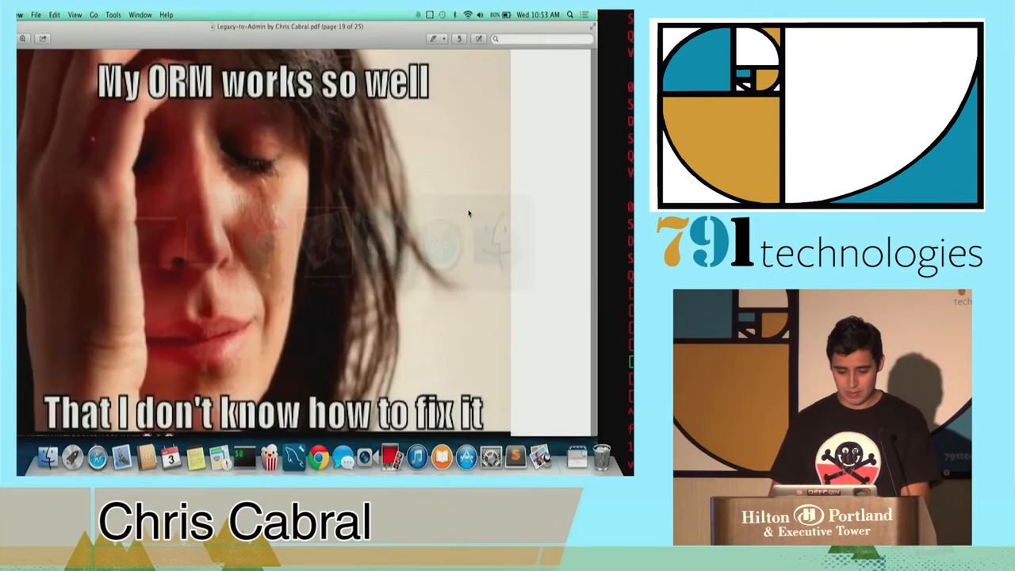
{"action": "scroll", "coordinate": [469, 212], "scroll_direction": "down", "scroll_amount": 8}
{"action": "scroll", "coordinate": [469, 212], "scroll_direction": "down", "scroll_amount": 4}
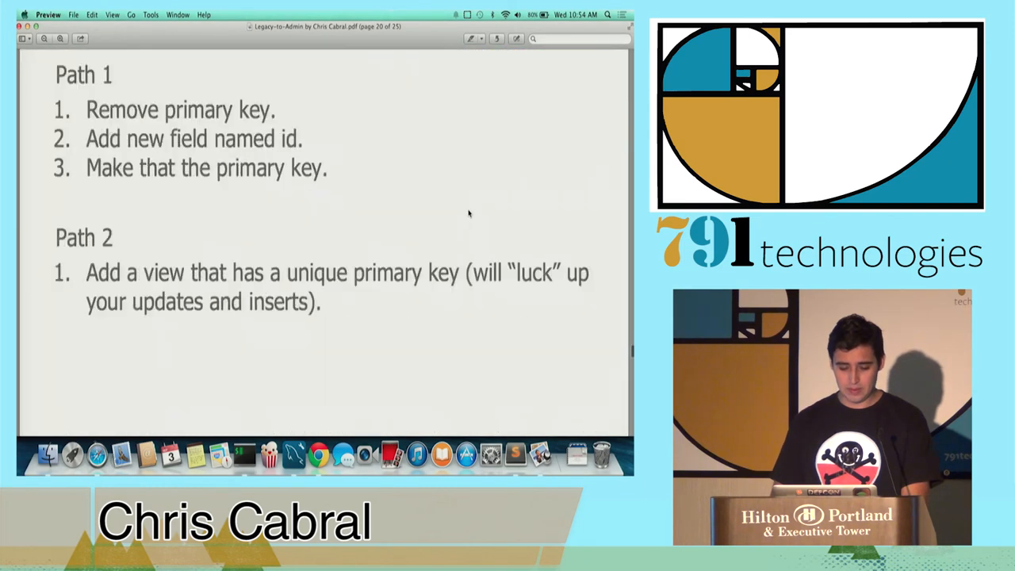
{"action": "scroll", "coordinate": [468, 212], "scroll_direction": "down", "scroll_amount": 2}
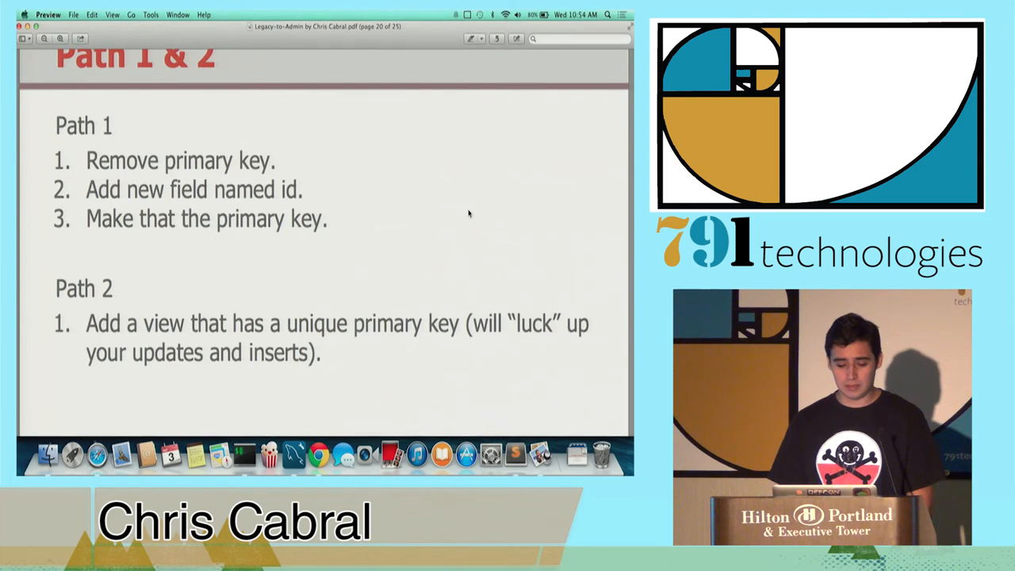
{"action": "scroll", "coordinate": [467, 212], "scroll_direction": "down", "scroll_amount": 2}
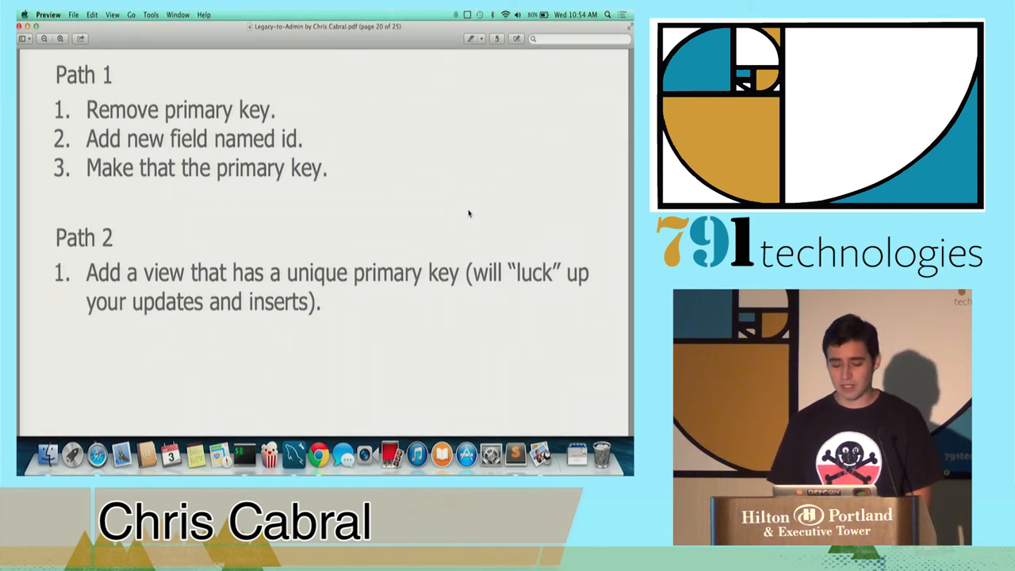
{"action": "scroll", "coordinate": [469, 212], "scroll_direction": "down", "scroll_amount": 3}
{"action": "scroll", "coordinate": [469, 213], "scroll_direction": "down", "scroll_amount": 4}
{"action": "scroll", "coordinate": [469, 212], "scroll_direction": "down", "scroll_amount": 4}
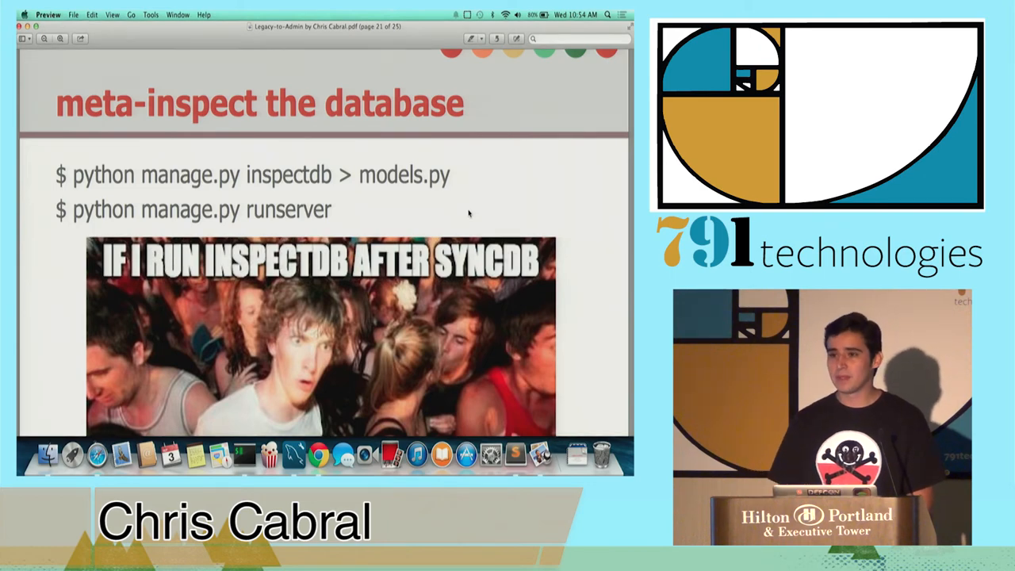
{"action": "scroll", "coordinate": [468, 211], "scroll_direction": "down", "scroll_amount": 5}
{"action": "scroll", "coordinate": [467, 211], "scroll_direction": "down", "scroll_amount": 5}
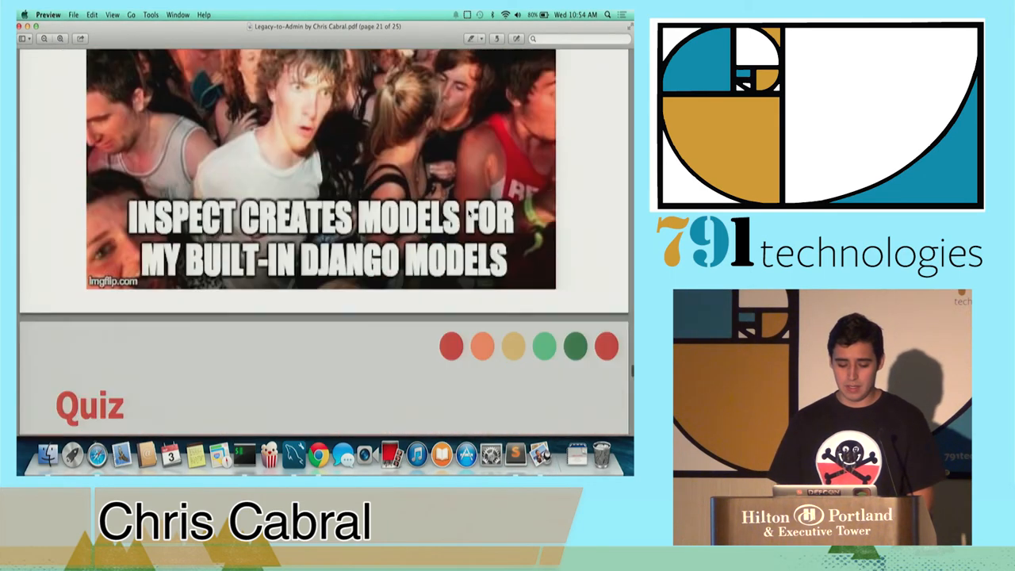
{"action": "scroll", "coordinate": [468, 212], "scroll_direction": "up", "scroll_amount": 3}
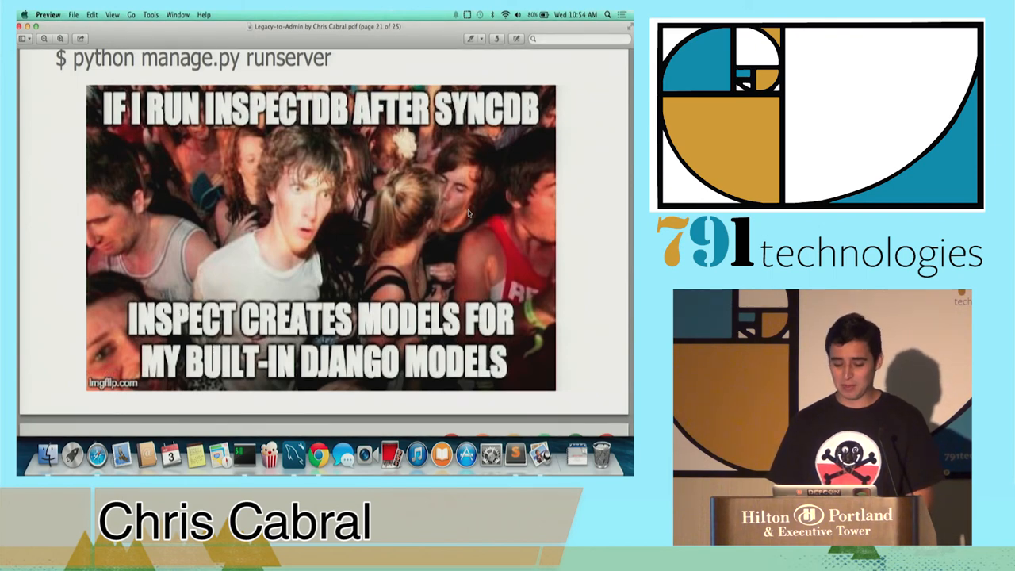
{"action": "scroll", "coordinate": [467, 211], "scroll_direction": "down", "scroll_amount": 3}
{"action": "scroll", "coordinate": [467, 211], "scroll_direction": "down", "scroll_amount": 5}
{"action": "scroll", "coordinate": [468, 212], "scroll_direction": "down", "scroll_amount": 4}
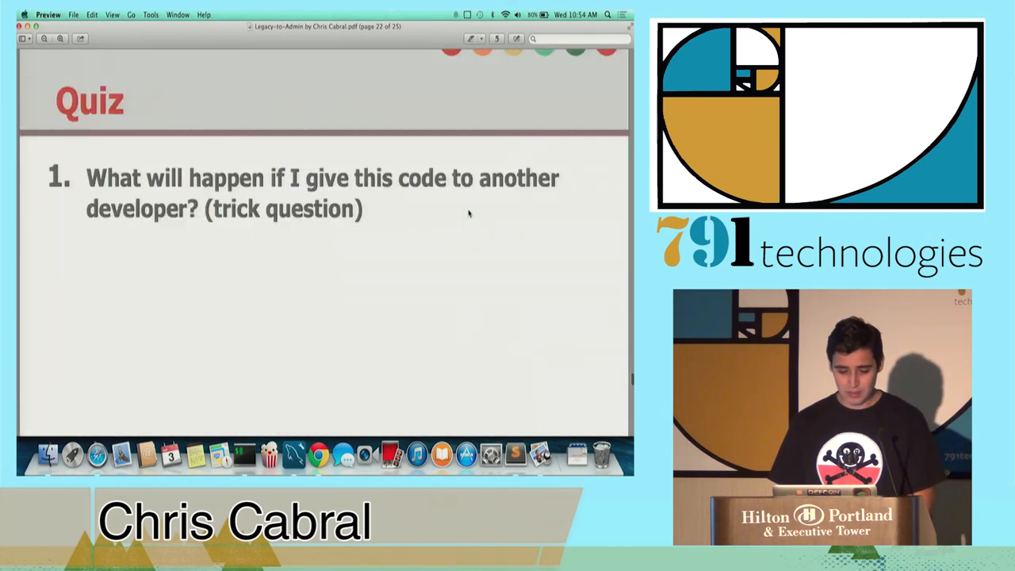
{"action": "scroll", "coordinate": [467, 213], "scroll_direction": "up", "scroll_amount": 3}
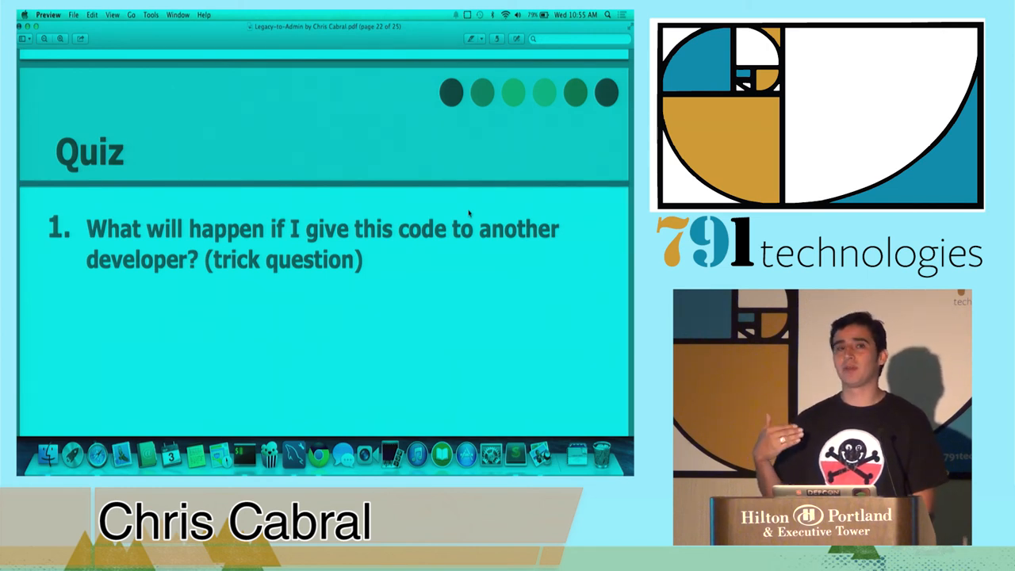
- In models.py highlight Profile's Meta line managed = False, then bring the database diagram forward
{"action": "key", "text": "super+Tab"}
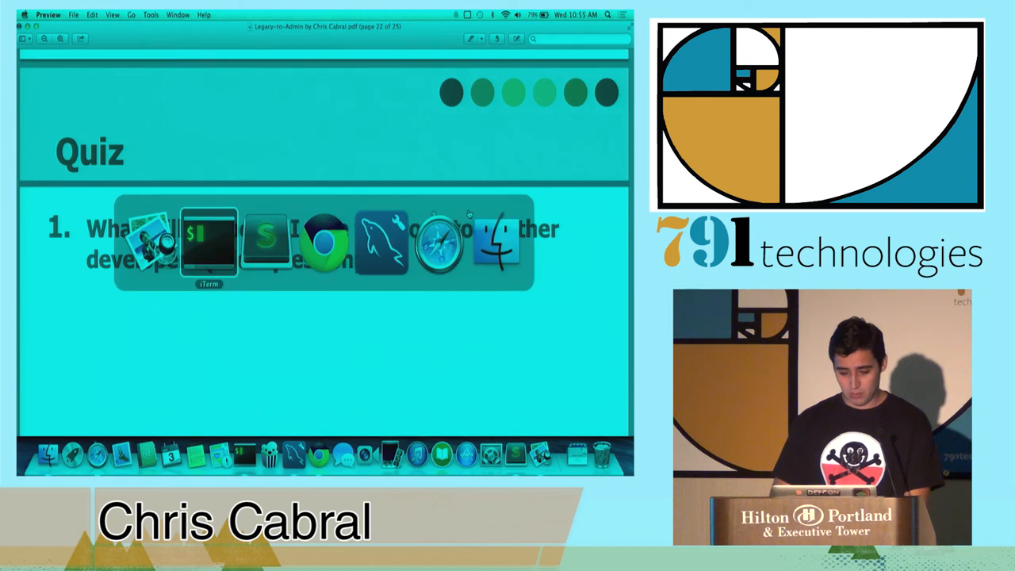
{"action": "key", "text": "super+Tab"}
{"action": "key", "text": "super+Tab"}
{"action": "key", "text": "super+shift+Tab"}
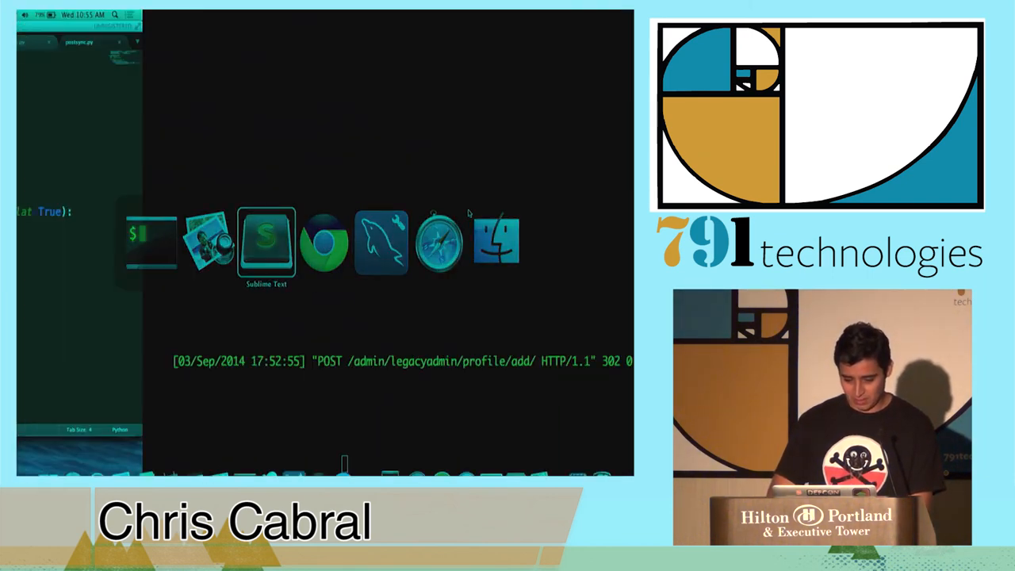
{"action": "left_click", "coordinate": [143, 42]}
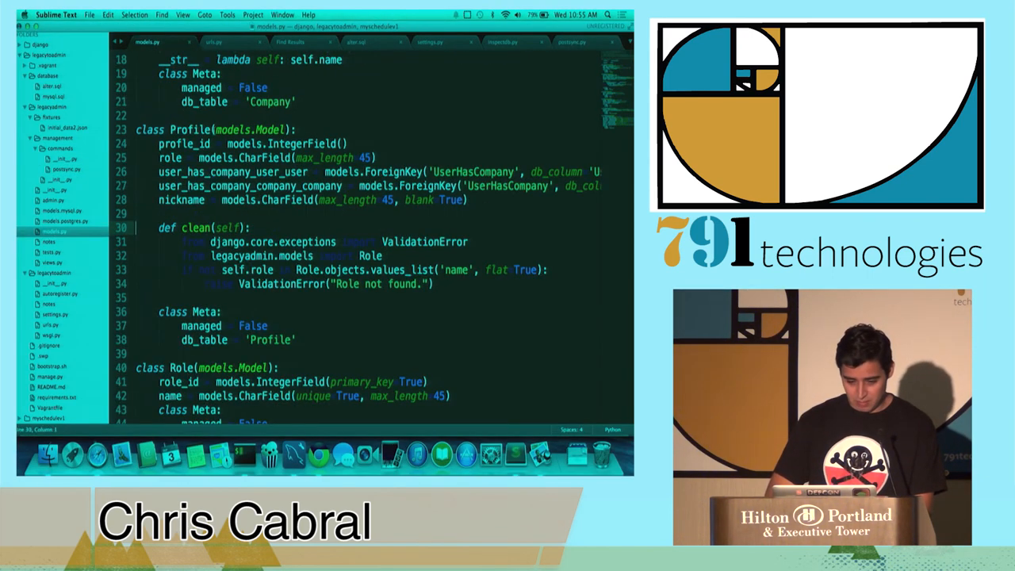
{"action": "scroll", "coordinate": [197, 248], "scroll_direction": "down", "scroll_amount": 3}
{"action": "left_click", "coordinate": [198, 253]}
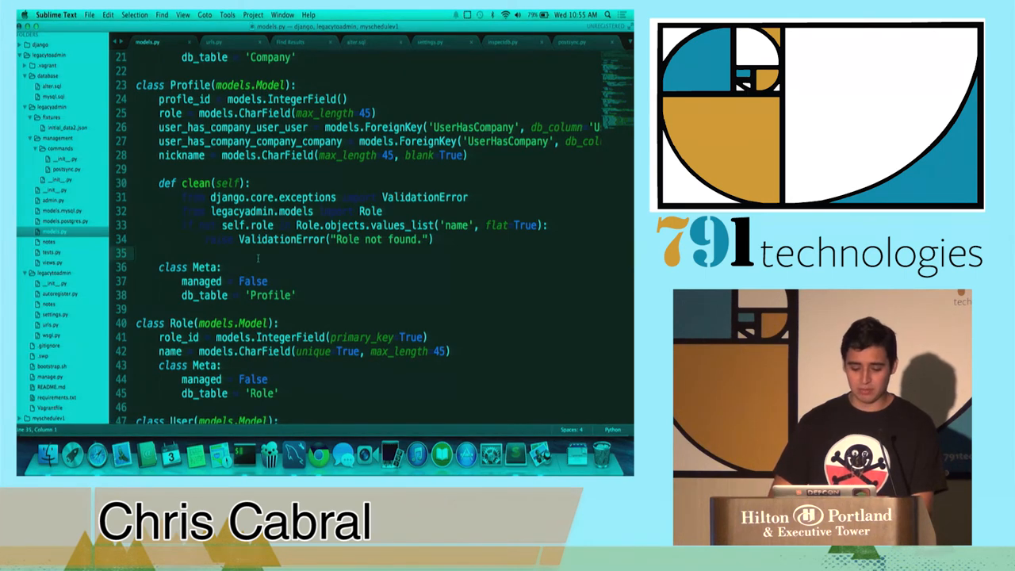
{"action": "key", "text": "shift+Up"}
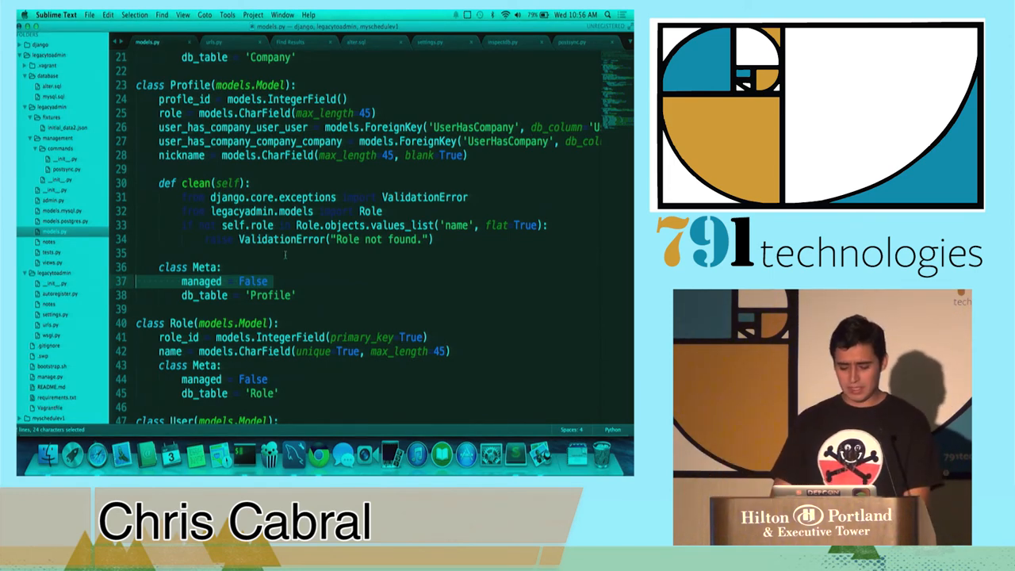
{"action": "key", "text": "super+Tab"}
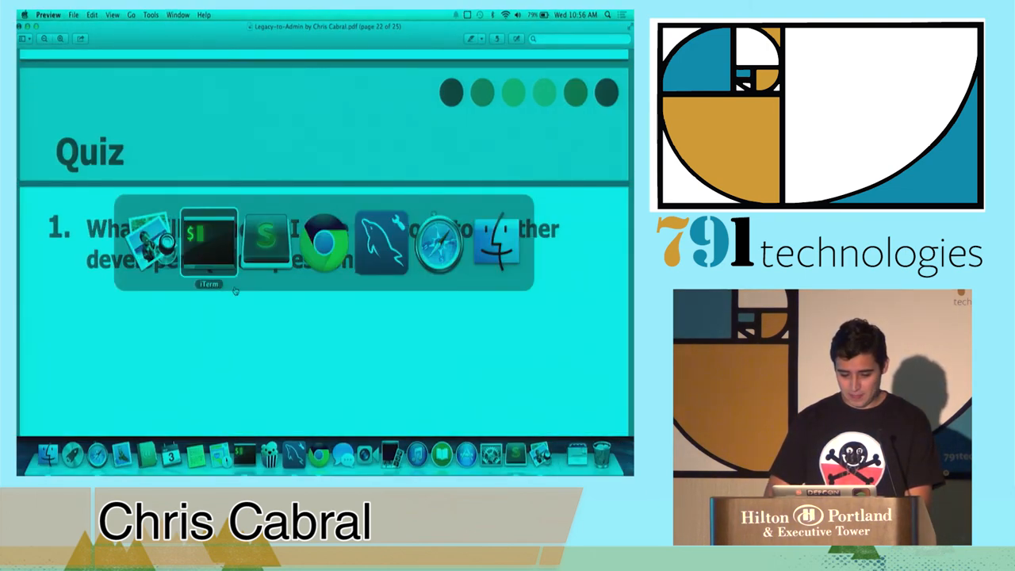
{"action": "key", "text": "Tab"}
{"action": "key", "text": "Tab"}
{"action": "key", "text": "Tab"}
- Select the justforfun table in the MySQL Workbench EER diagram
{"action": "left_click", "coordinate": [186, 162]}
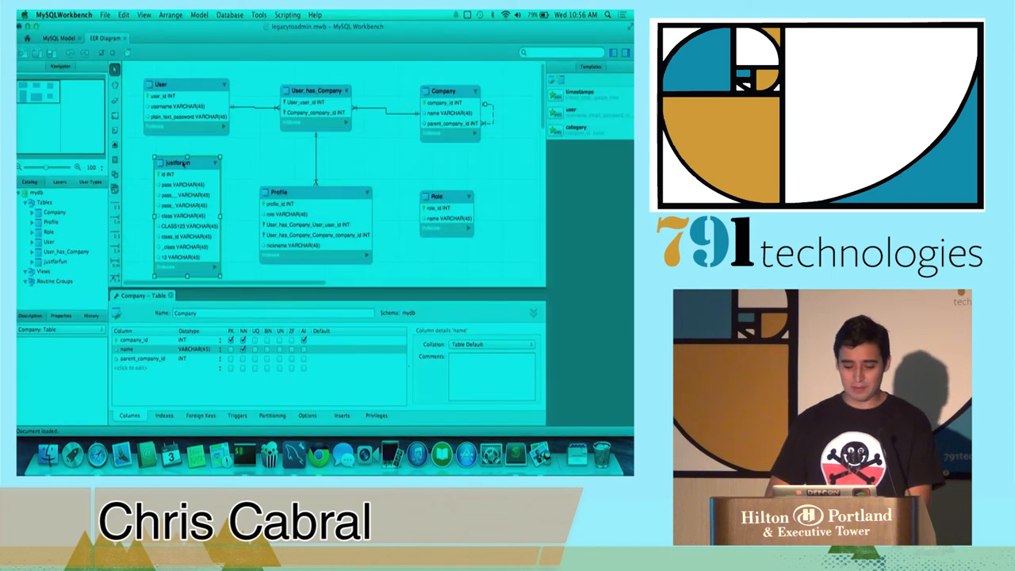
{"action": "scroll", "coordinate": [237, 224], "scroll_direction": "down", "scroll_amount": 2}
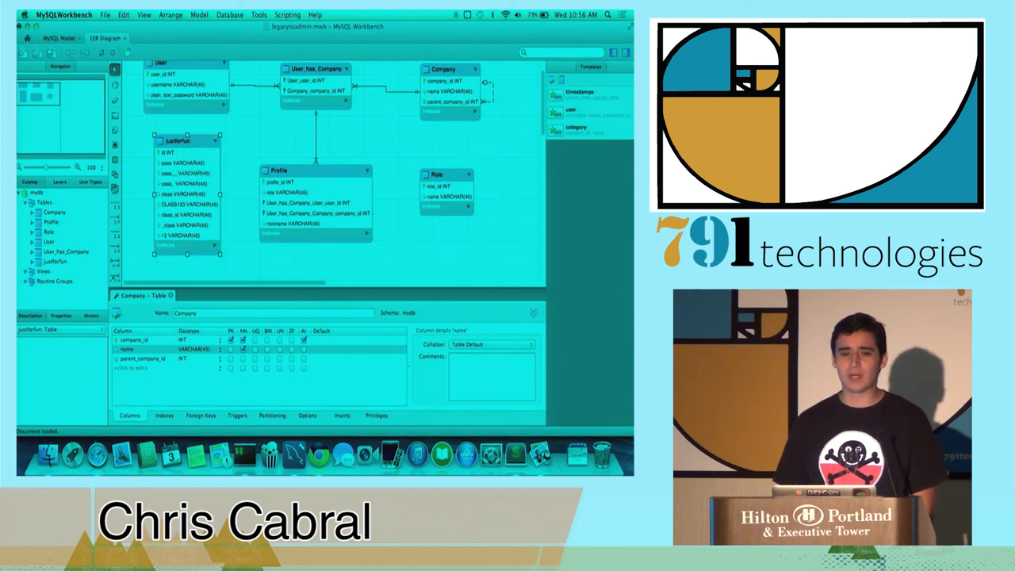
- Return to models.py and highlight the renamed pass_field and pass_field_0 lines of Justforfun
{"action": "key", "text": "super+Tab"}
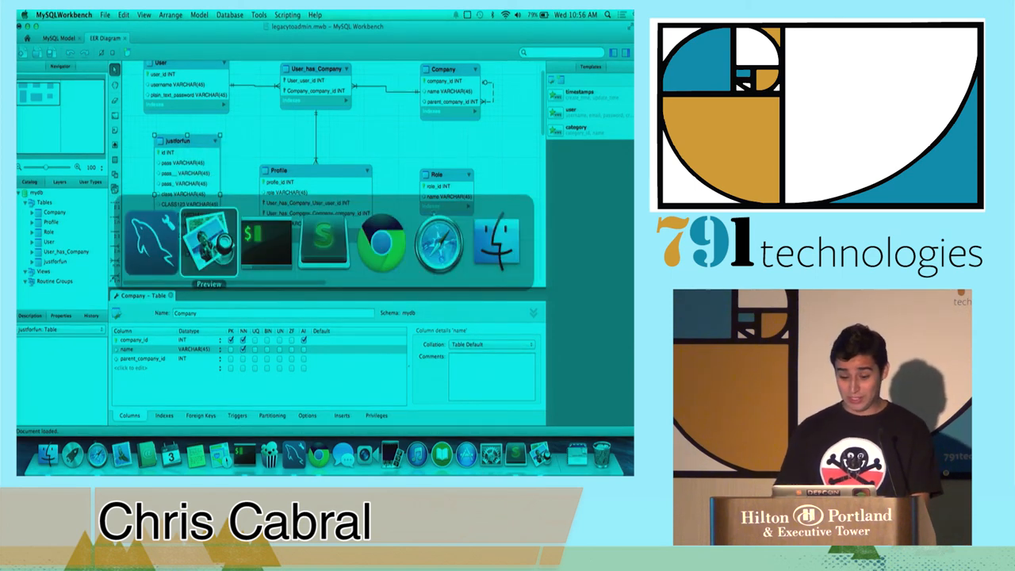
{"action": "key", "text": "Tab"}
{"action": "scroll", "coordinate": [365, 237], "scroll_direction": "down", "scroll_amount": 5}
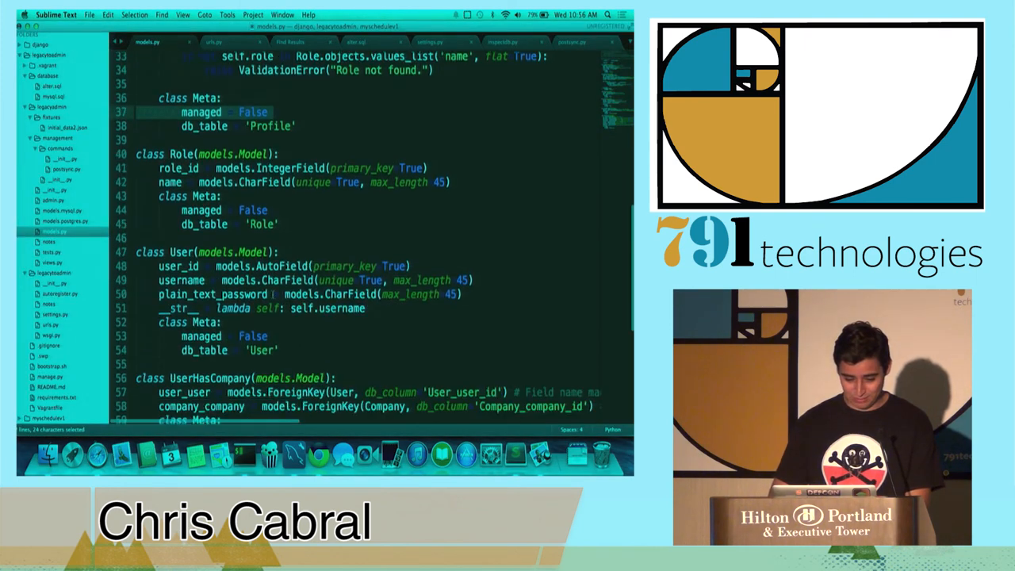
{"action": "scroll", "coordinate": [365, 238], "scroll_direction": "down", "scroll_amount": 5}
{"action": "scroll", "coordinate": [273, 292], "scroll_direction": "down", "scroll_amount": 3}
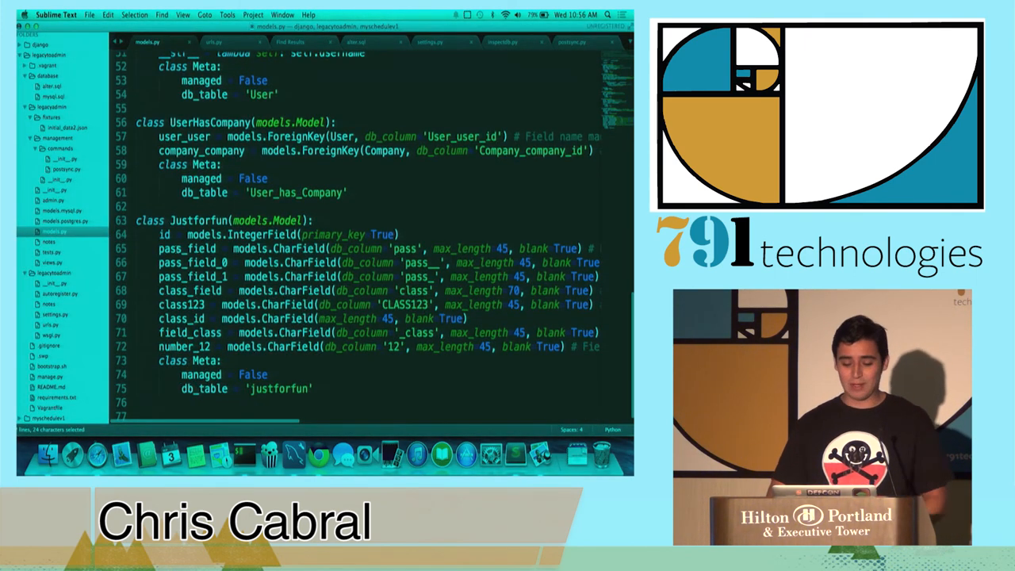
{"action": "left_click", "coordinate": [216, 248]}
{"action": "left_click_drag", "start_coordinate": [217, 248], "coordinate": [183, 248]}
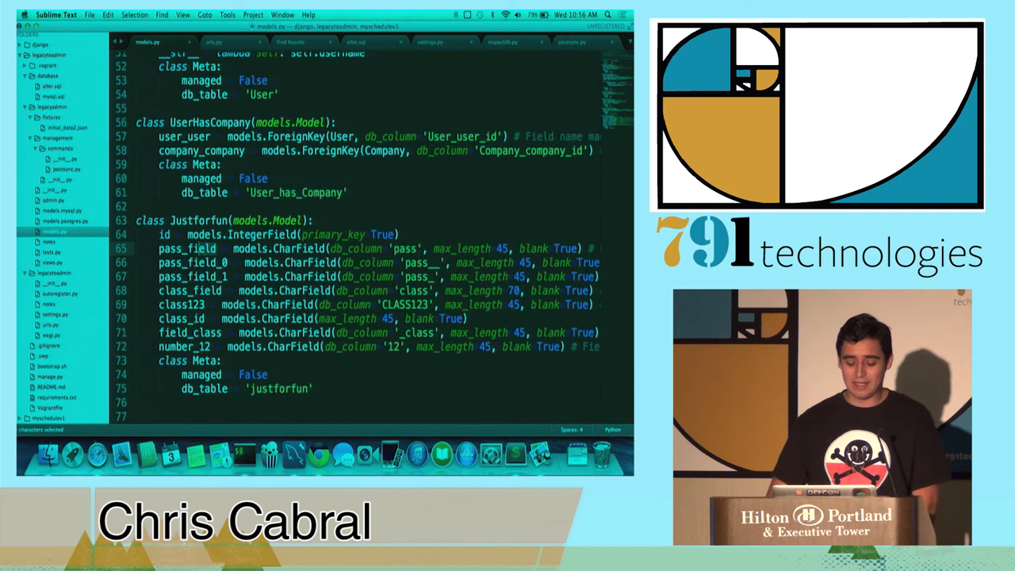
{"action": "left_click", "coordinate": [227, 262]}
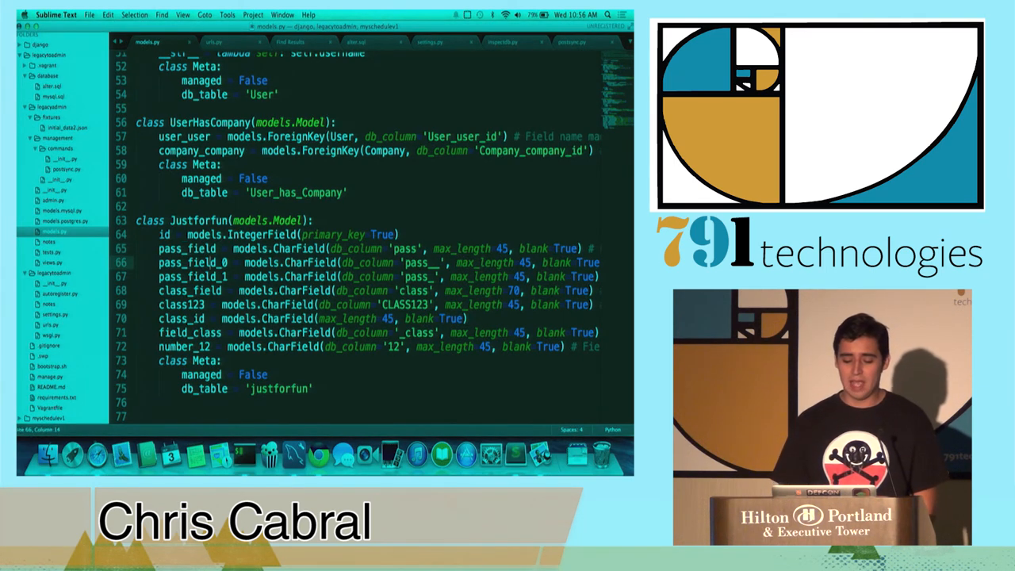
{"action": "left_click_drag", "start_coordinate": [184, 263], "coordinate": [158, 262]}
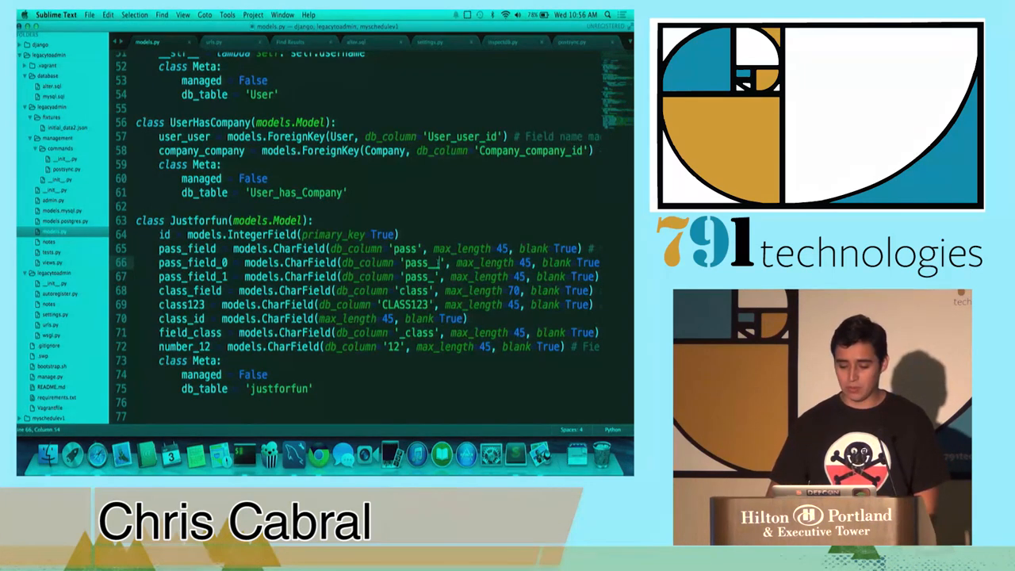
- Highlight pass_field_1, then class_field and the number_12 field lines in turn
{"action": "key", "text": "Down"}
{"action": "key", "text": "shift+Left"}
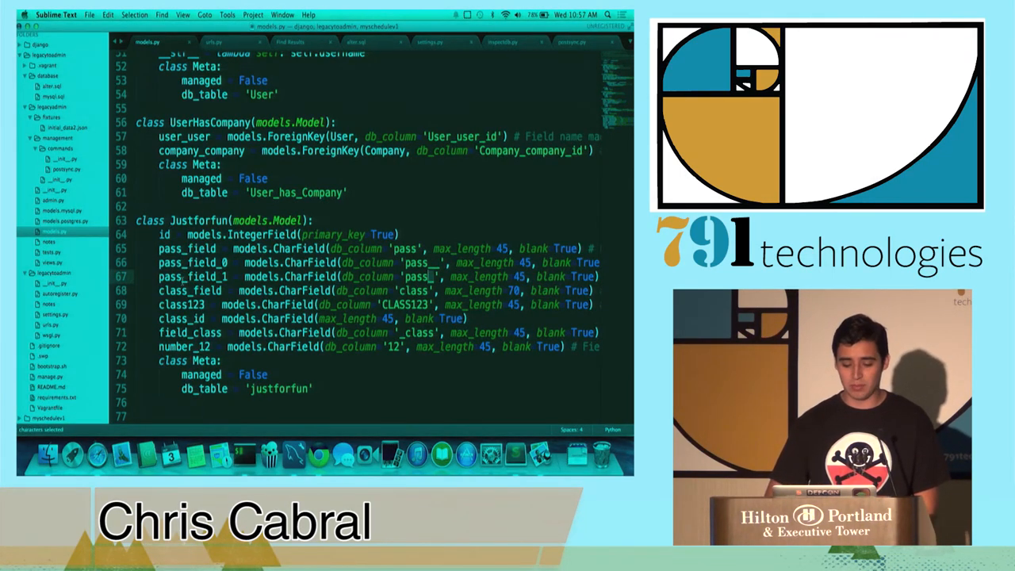
{"action": "left_click_drag", "start_coordinate": [187, 262], "coordinate": [230, 264]}
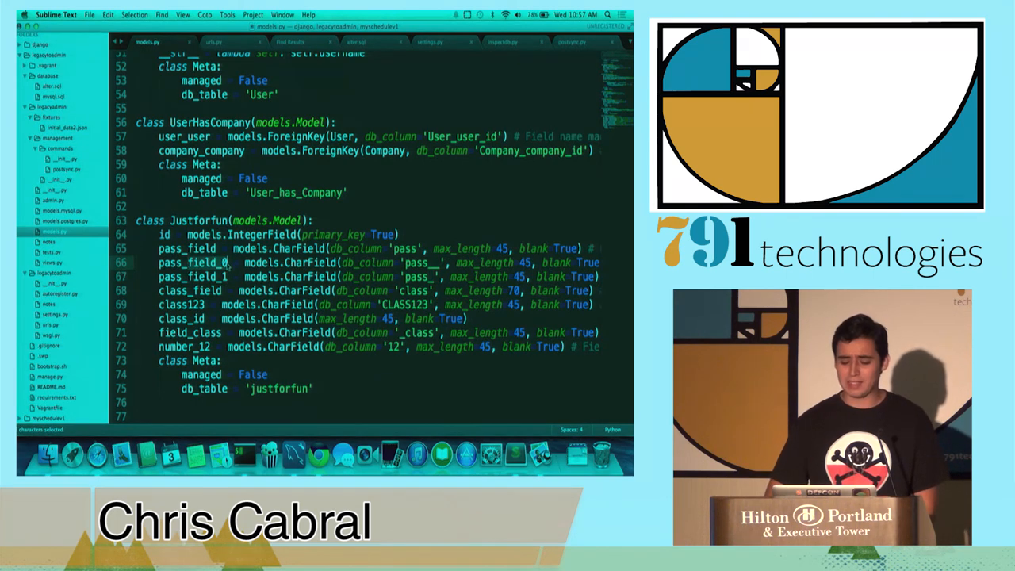
{"action": "left_click_drag", "start_coordinate": [158, 277], "coordinate": [228, 277]}
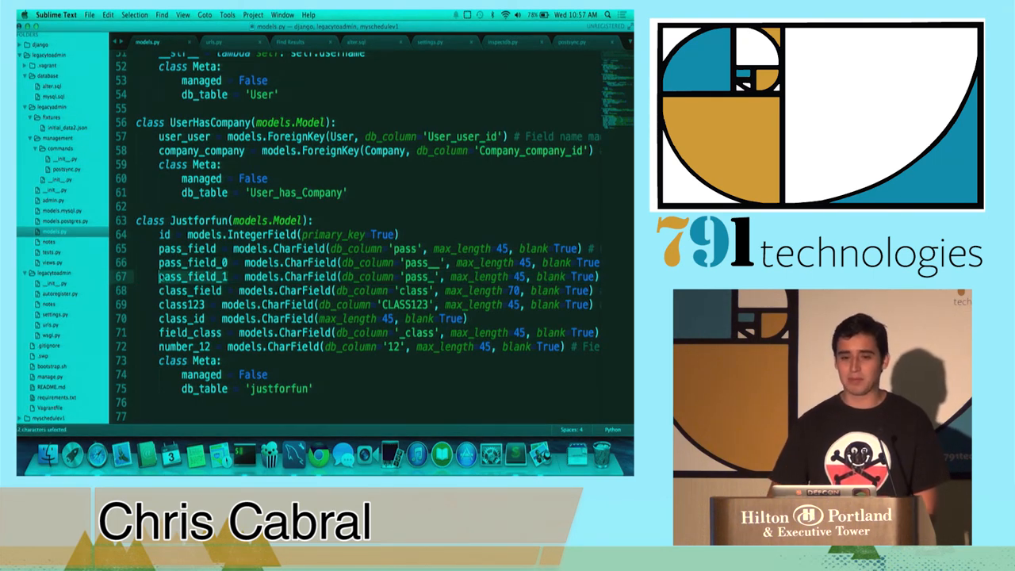
{"action": "left_click", "coordinate": [228, 290]}
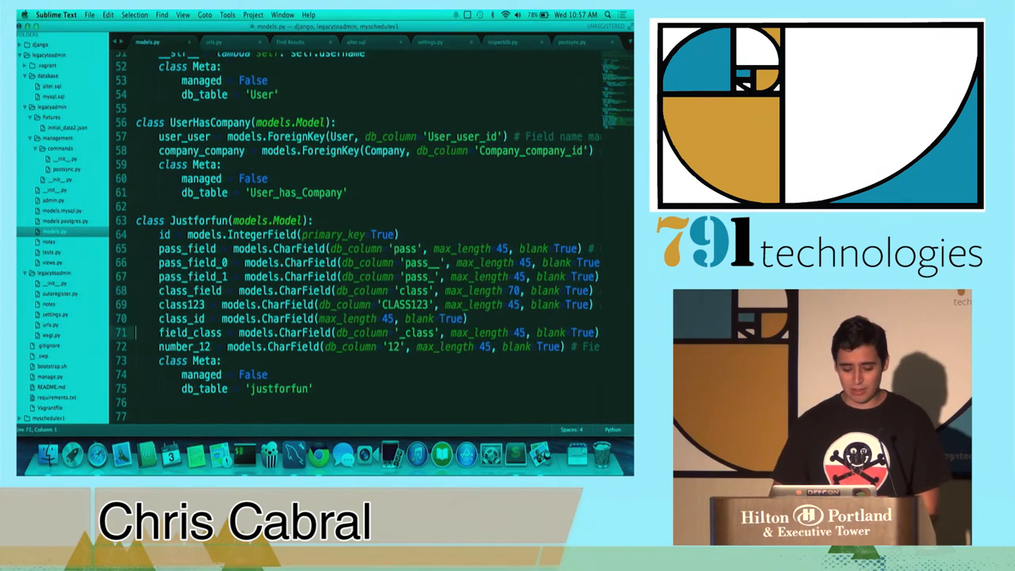
{"action": "key", "text": "Down"}
{"action": "key", "text": "Down"}
{"action": "key", "text": "Down"}
{"action": "key", "text": "shift+Down"}
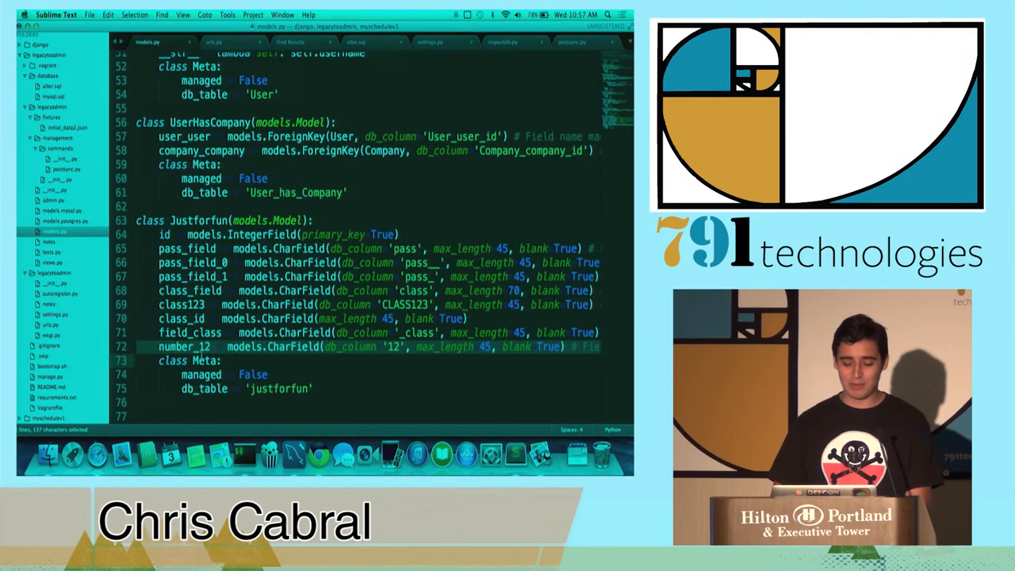
- Bring the Preview slide deck back to the front
{"action": "key", "text": "super+Tab"}
{"action": "key", "text": "Tab"}
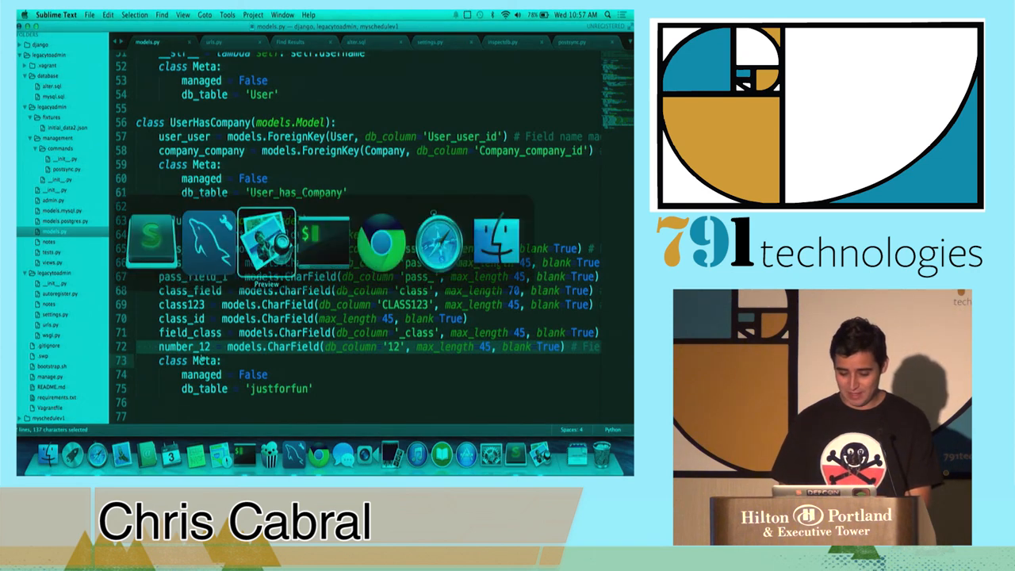